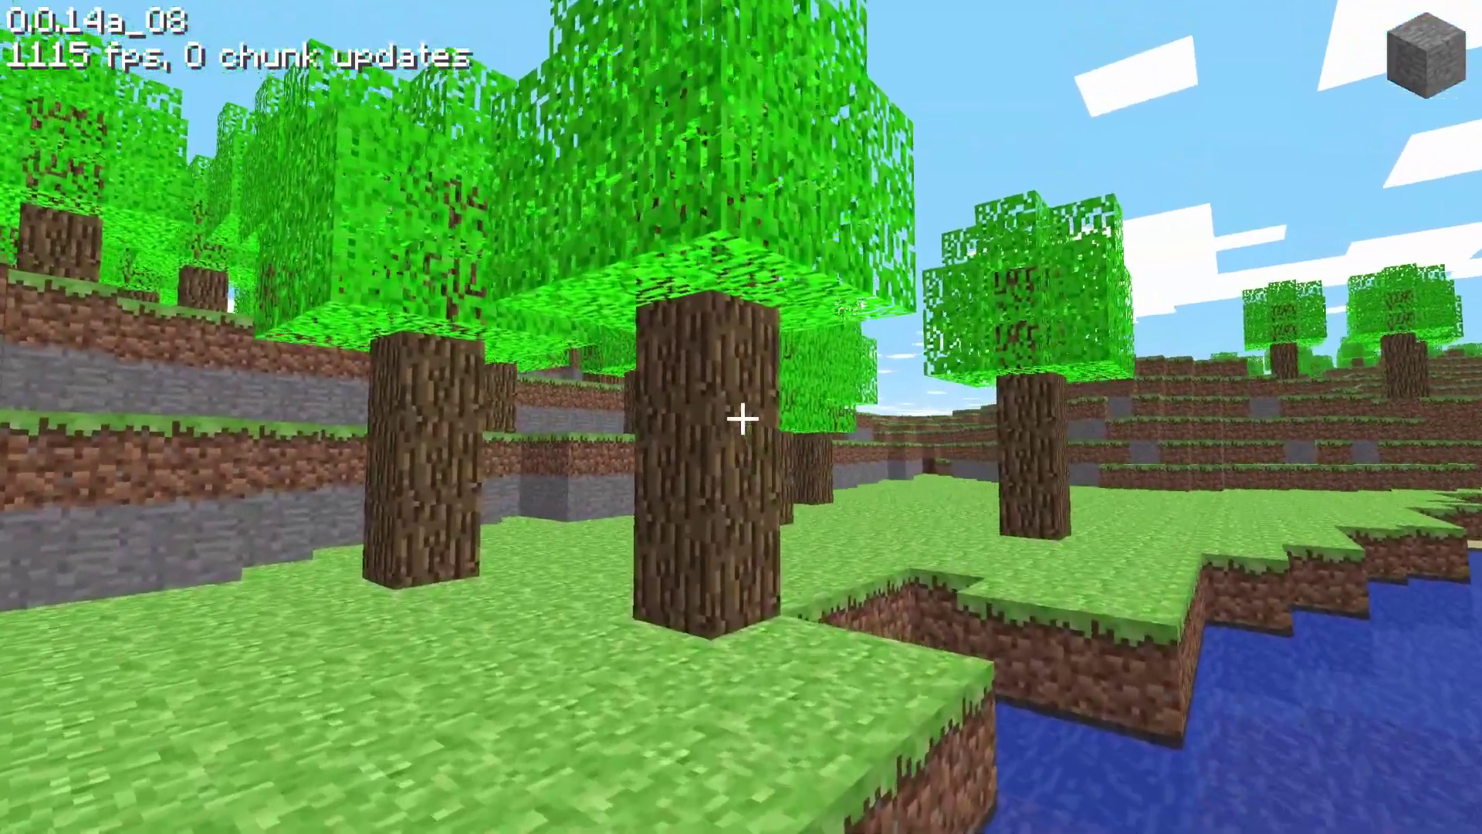
{"action": "left_click", "coordinate": [741, 417]}
{"action": "left_click", "coordinate": [741, 417]}
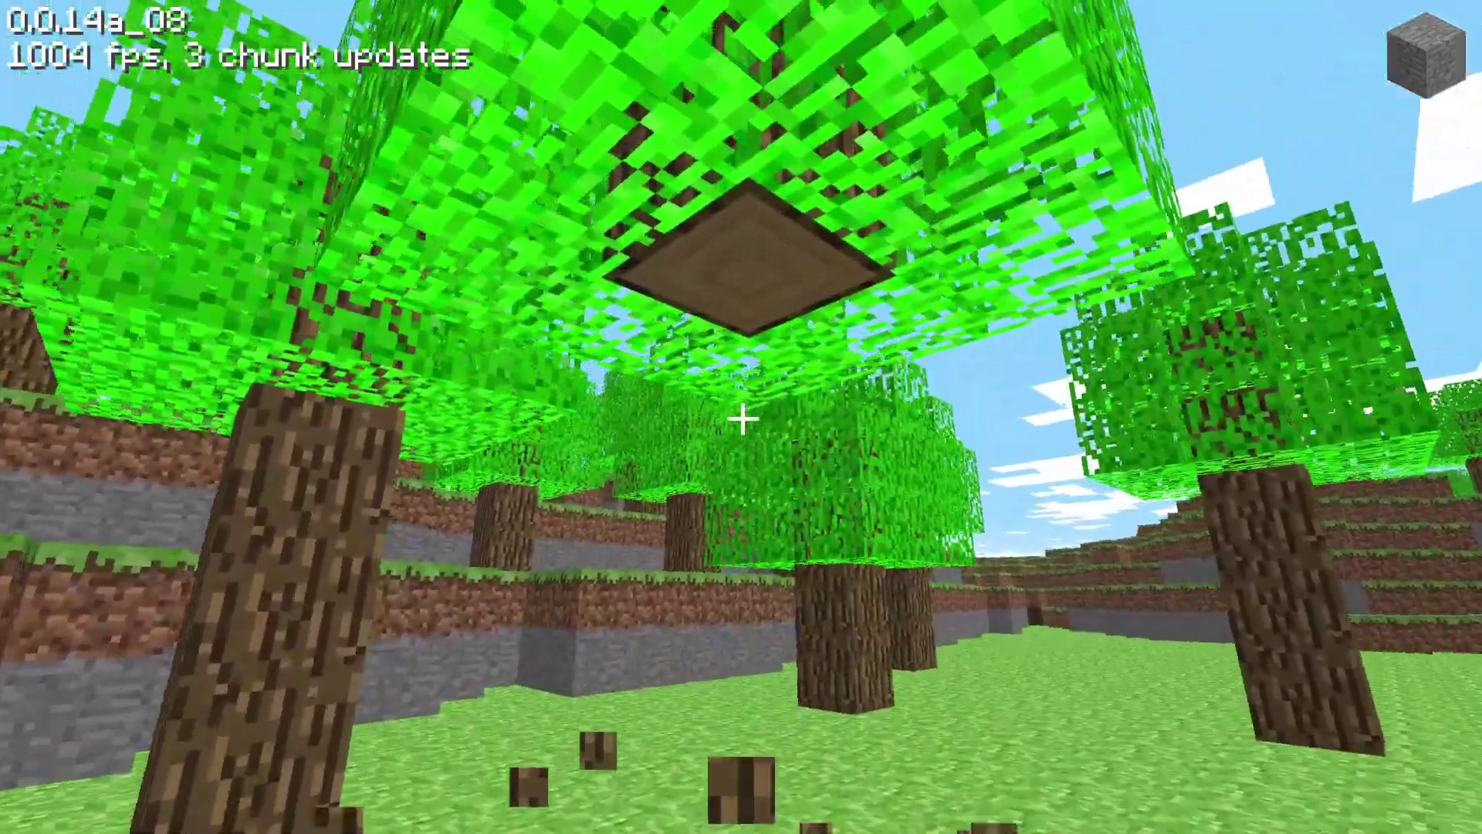
{"action": "left_click", "coordinate": [741, 417]}
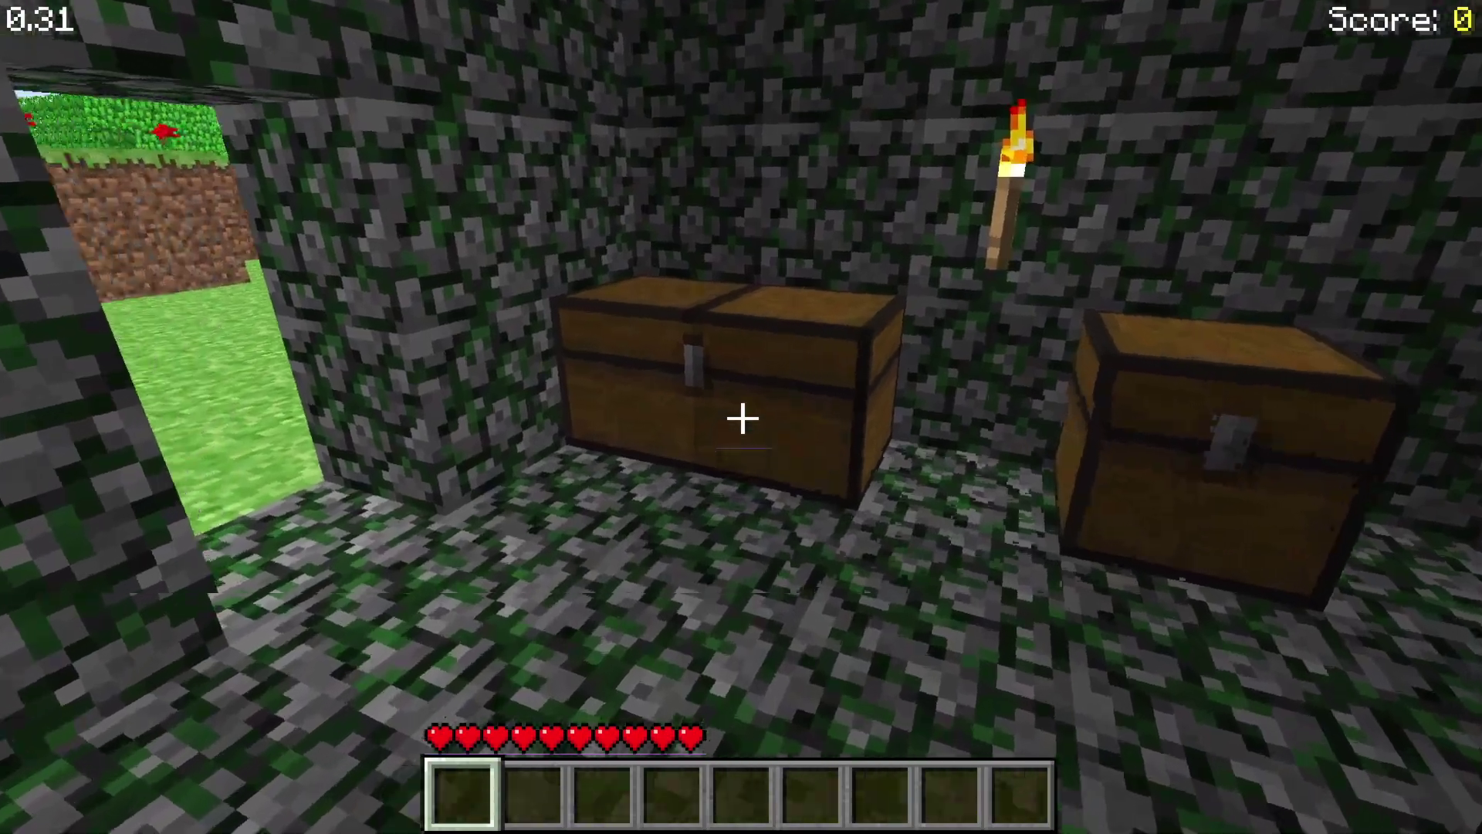
{"action": "right_click", "coordinate": [741, 417]}
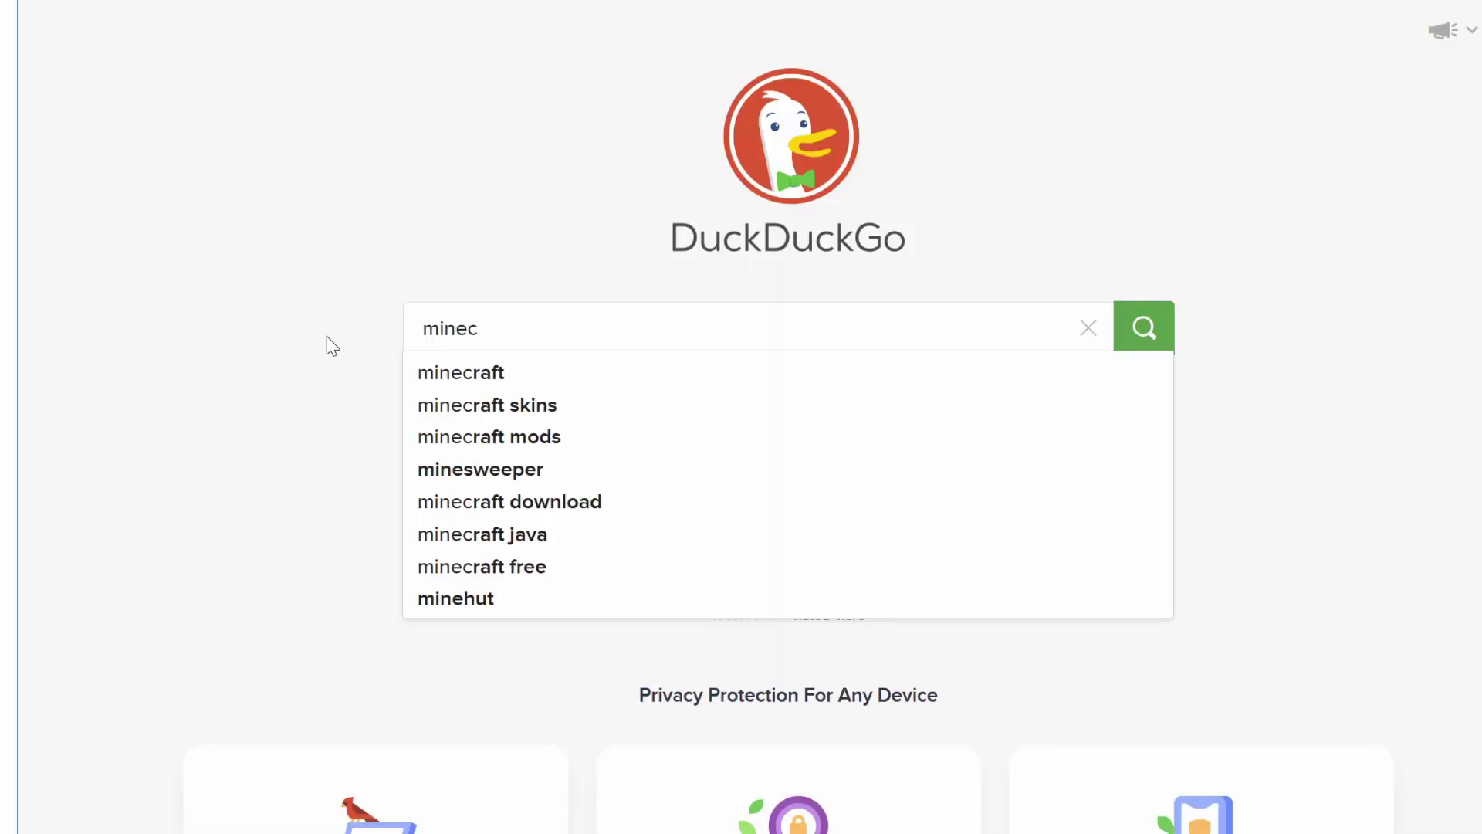
Search DuckDuckGo for minecraft.jar and browse the archive's directory listing of alpha versions.
{"action": "type", "text": "t.jar"}
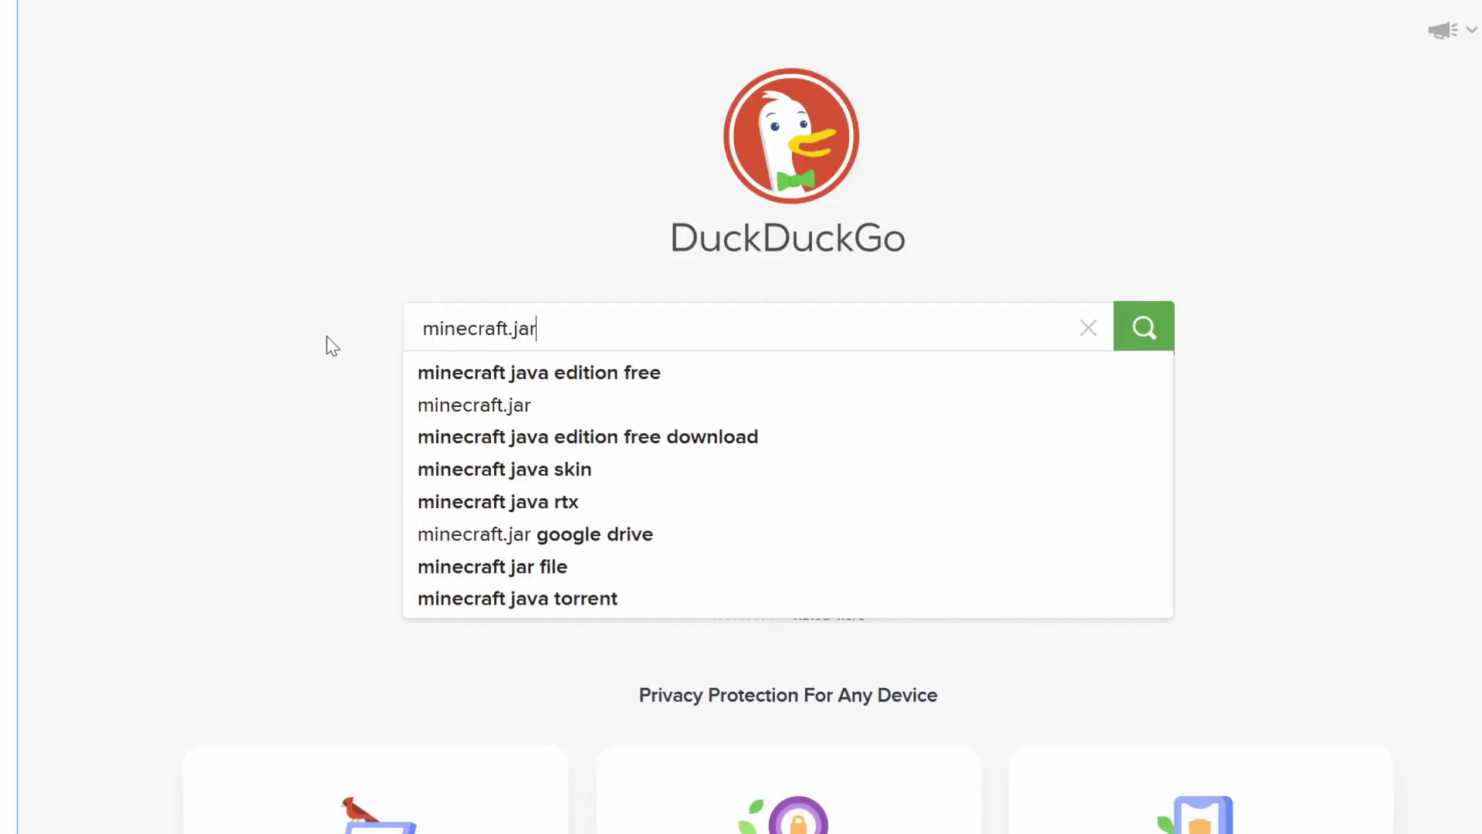
{"action": "key", "text": "Return"}
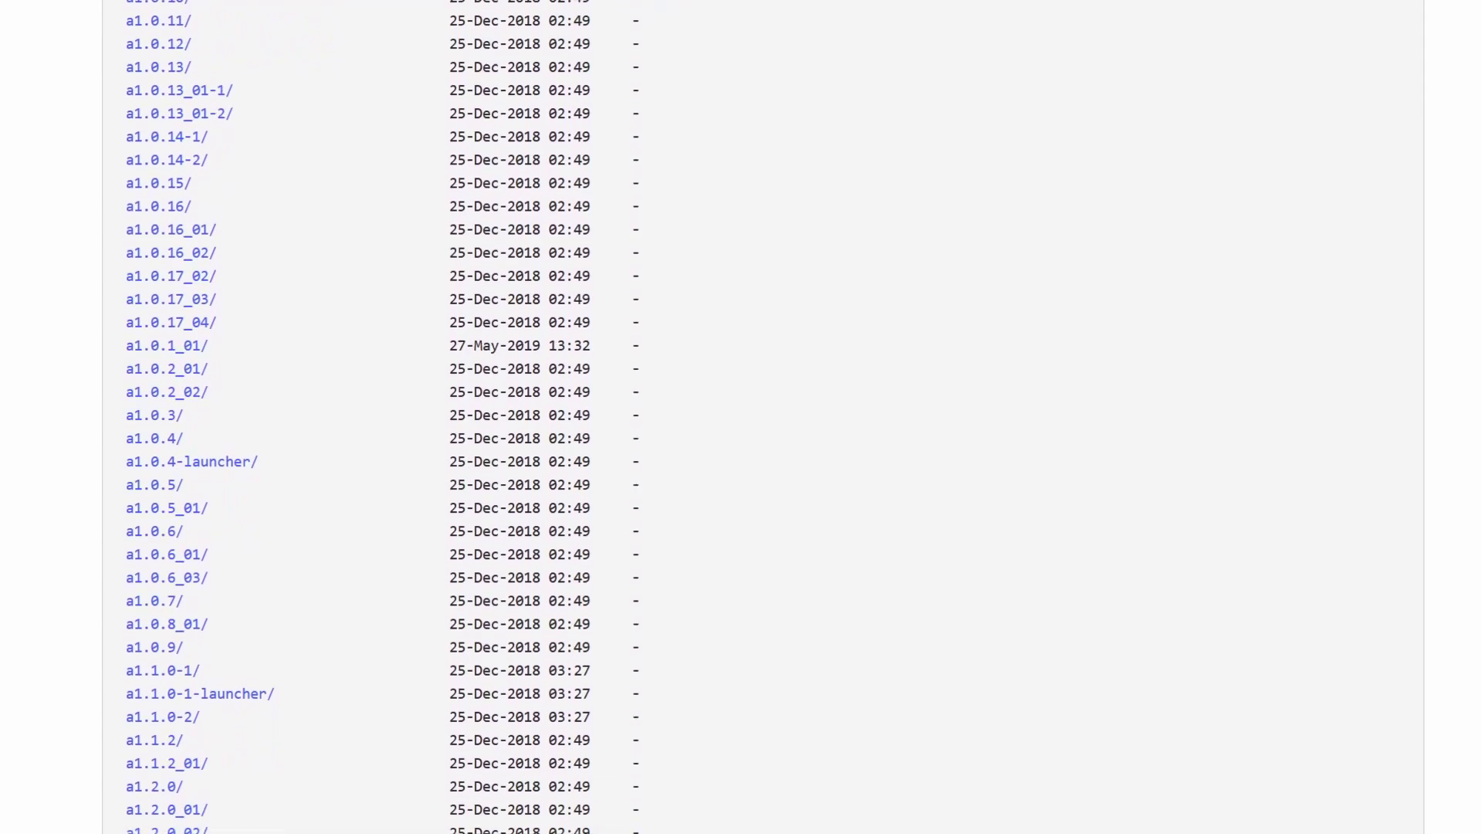
{"action": "scroll", "coordinate": [877, 417], "scroll_direction": "down", "scroll_amount": 3}
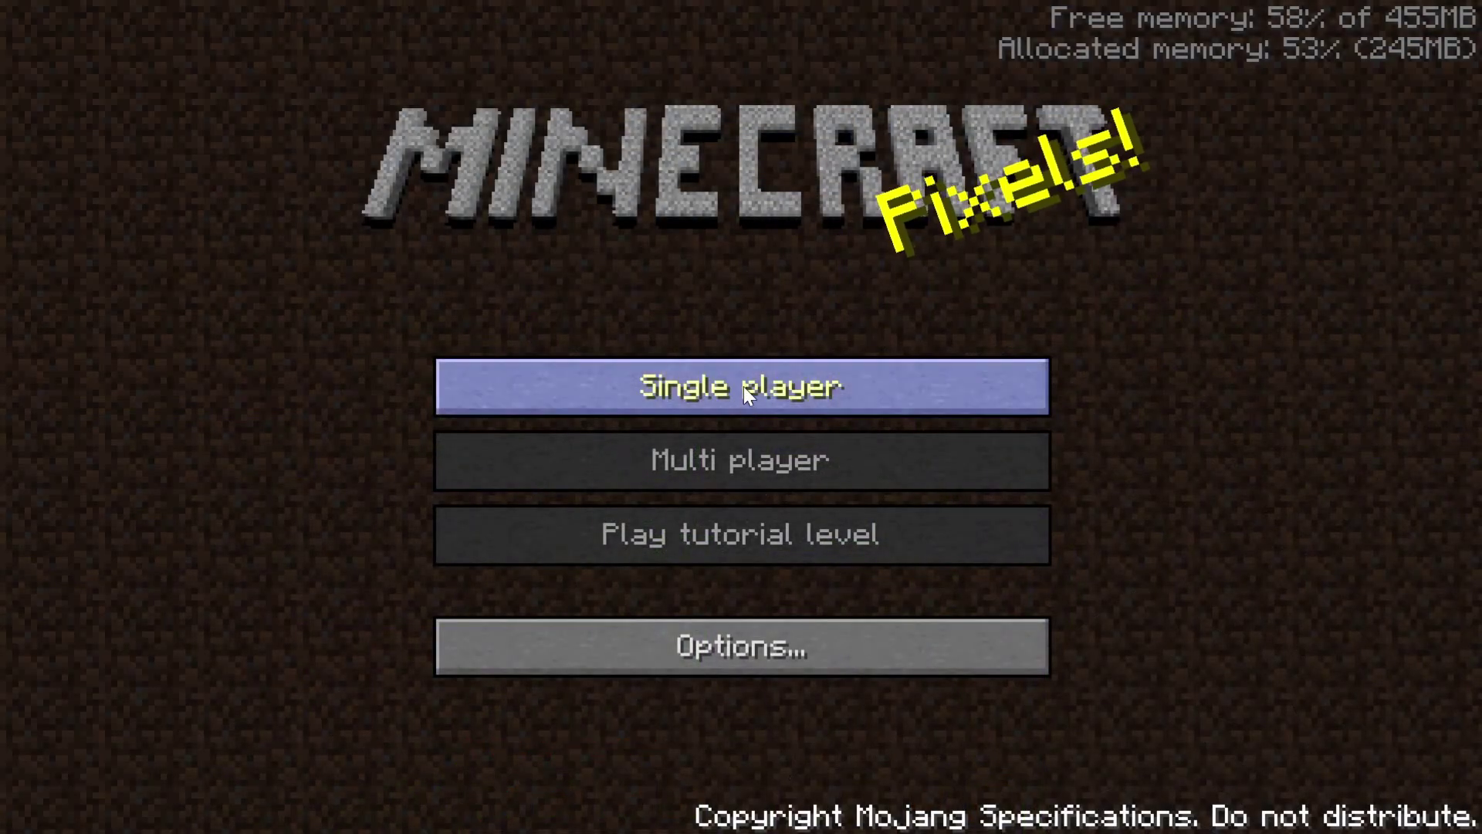
Start a single-player Infdev world and walk across the grassy hills beside the lake.
{"action": "left_click", "coordinate": [743, 386]}
{"action": "left_click", "coordinate": [713, 164]}
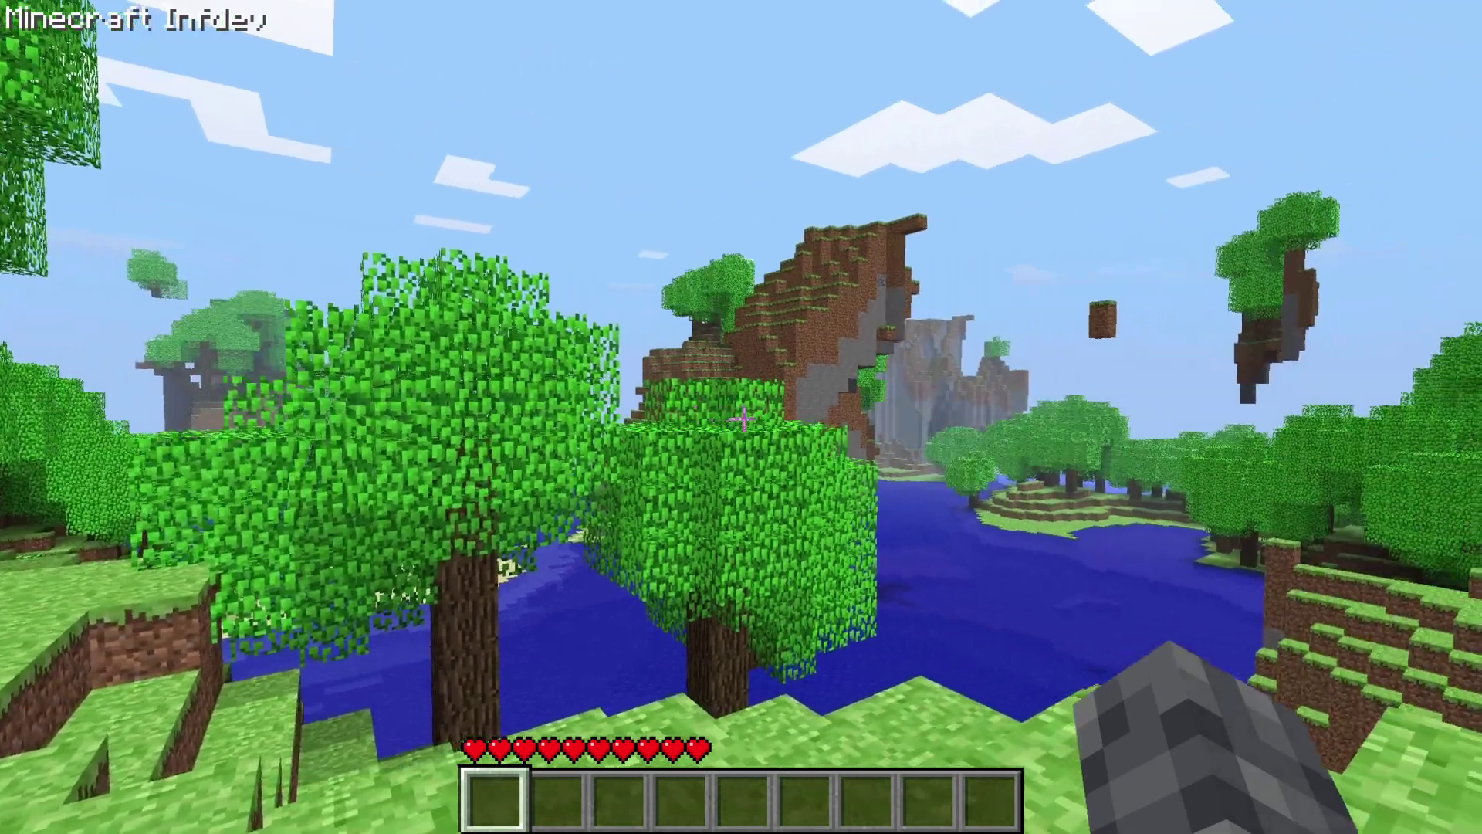
{"action": "key", "text": "w"}
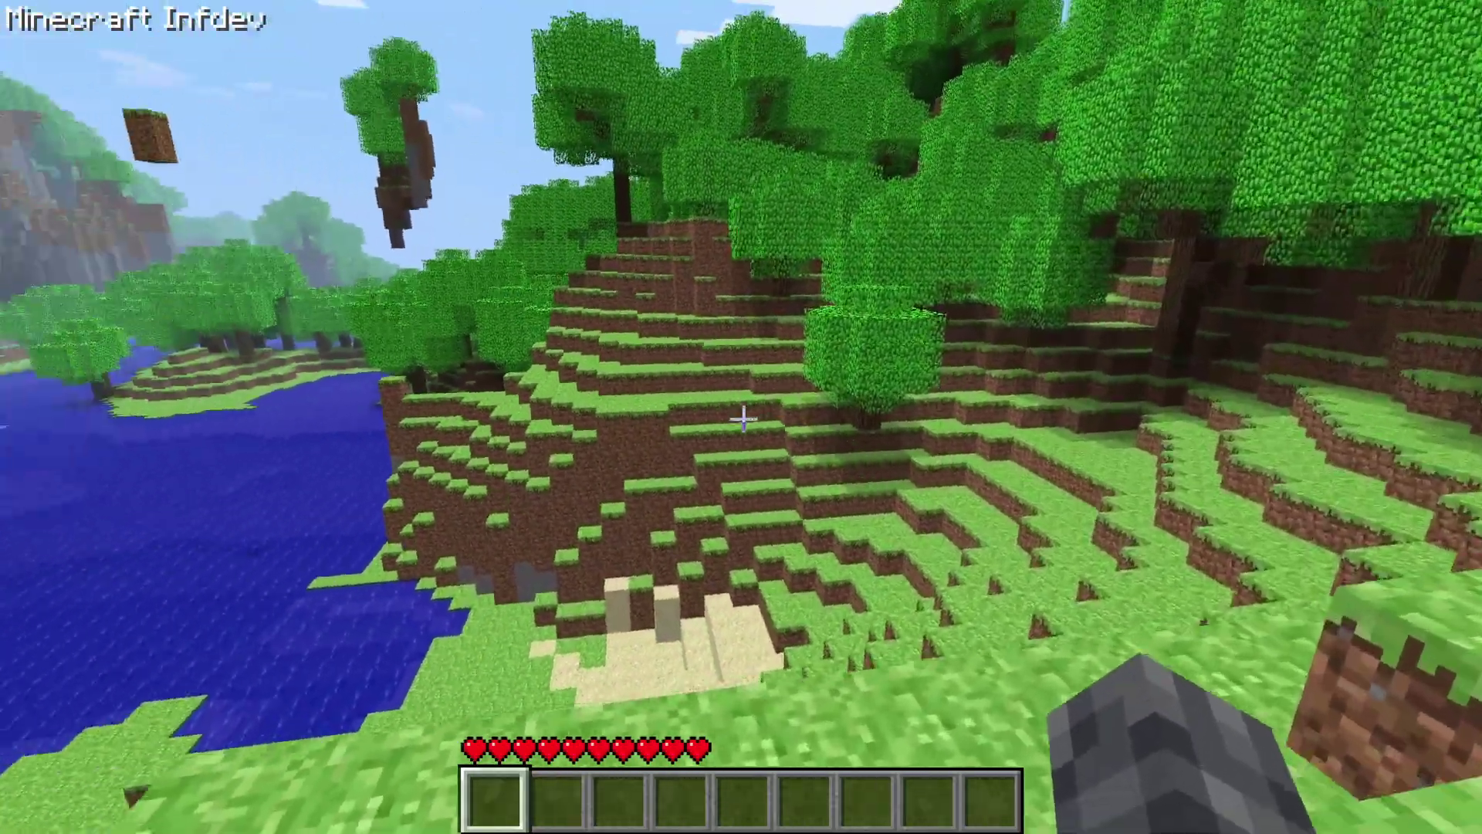
{"action": "key", "text": "w"}
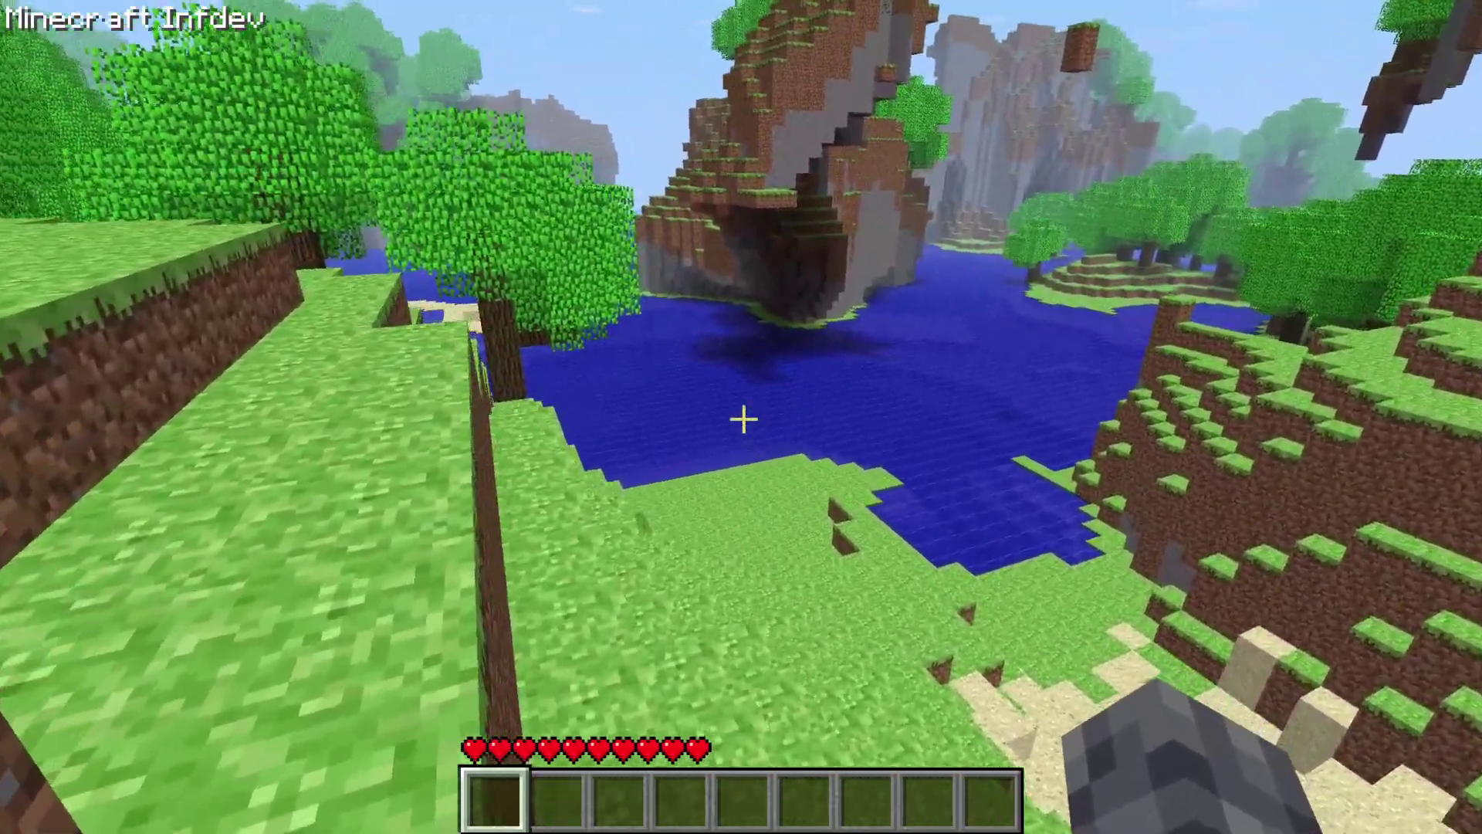
{"action": "key", "text": "w"}
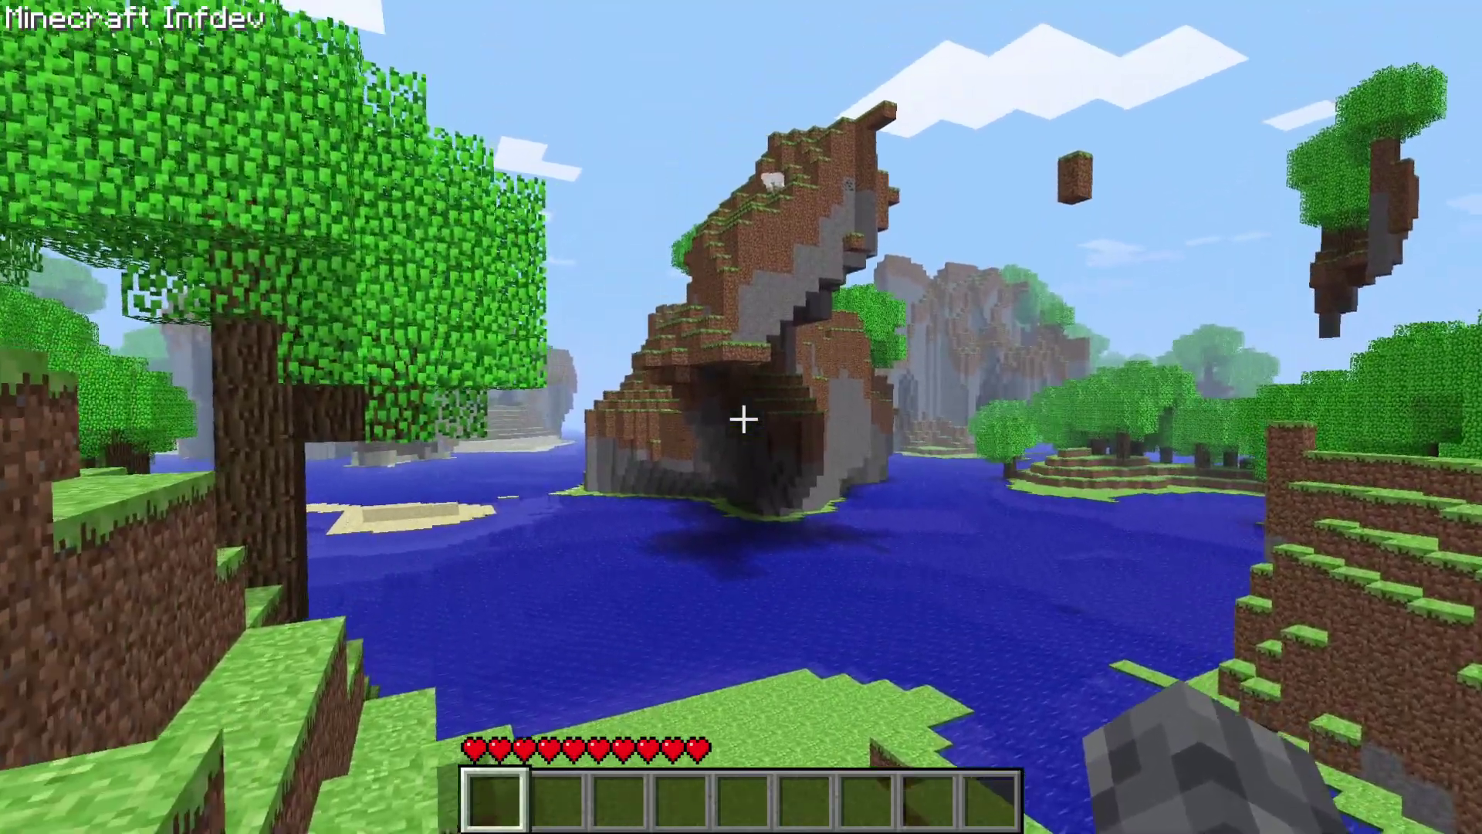
{"action": "key", "text": "w"}
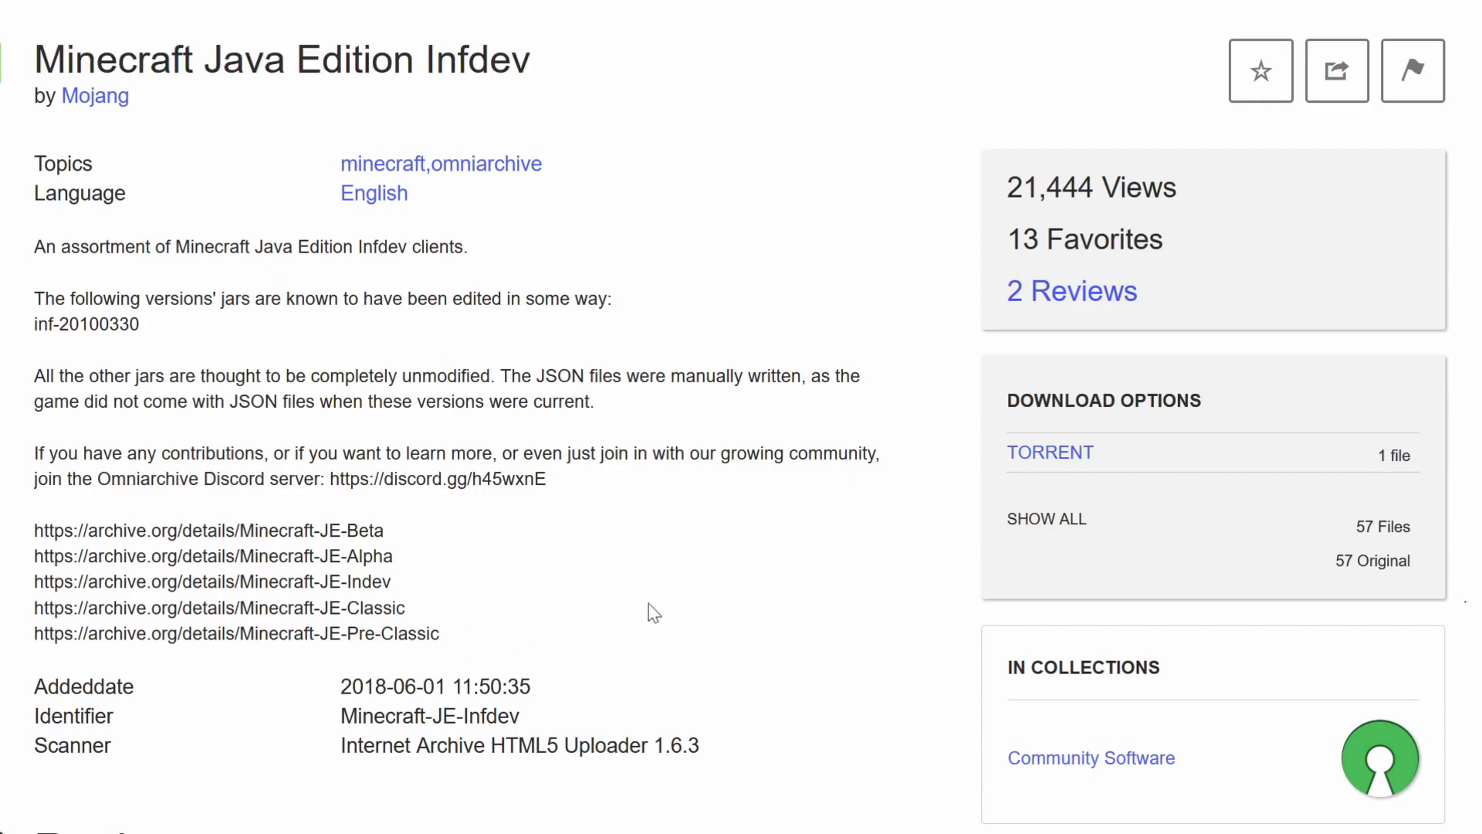
Show all files of the Infdev archive item, and open the Minecraft Java Edition Alpha item from the omniarchive results.
{"action": "left_click", "coordinate": [1047, 519]}
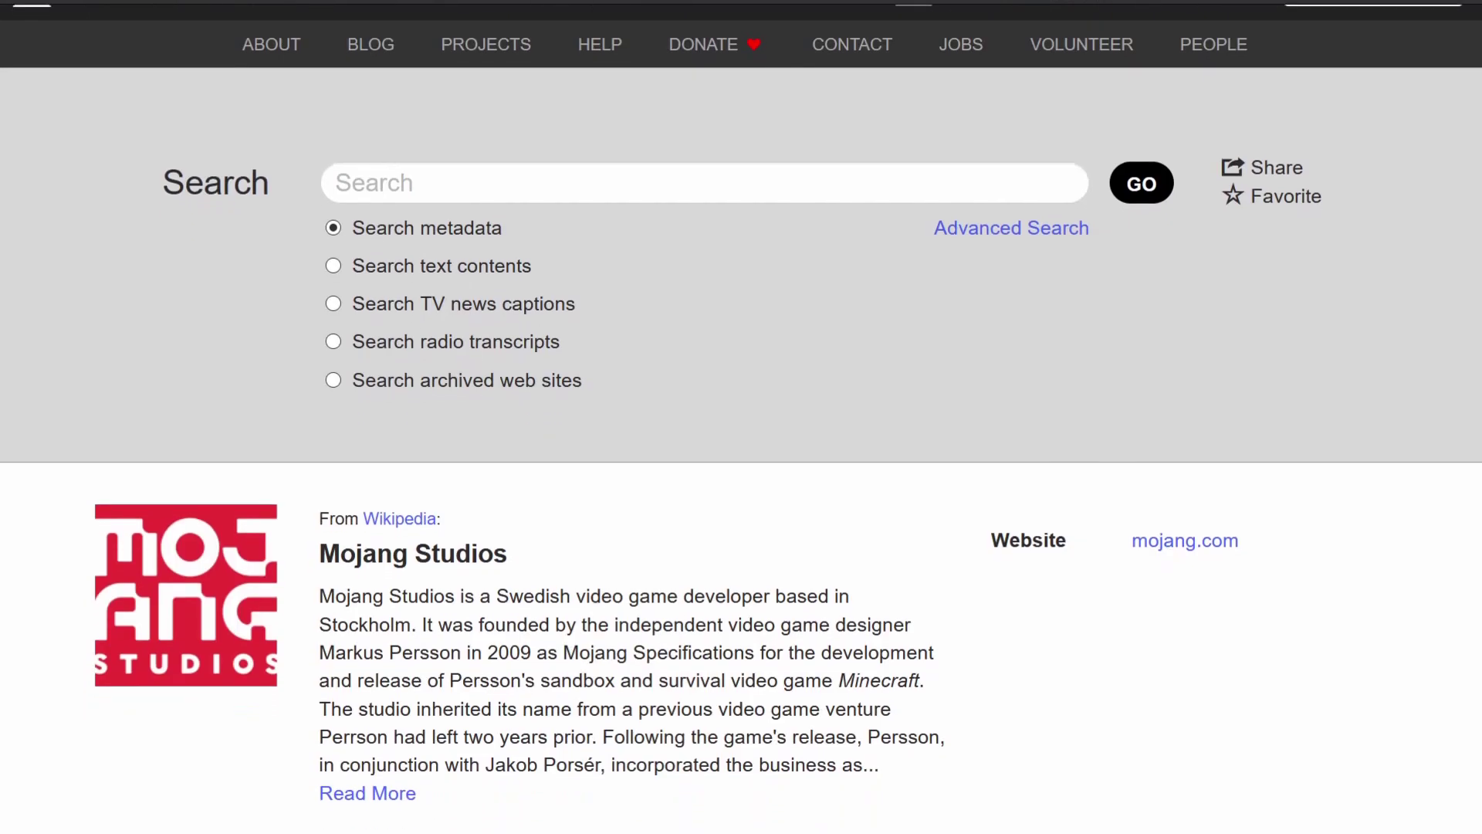
{"action": "scroll", "coordinate": [741, 417], "scroll_direction": "down", "scroll_amount": 9}
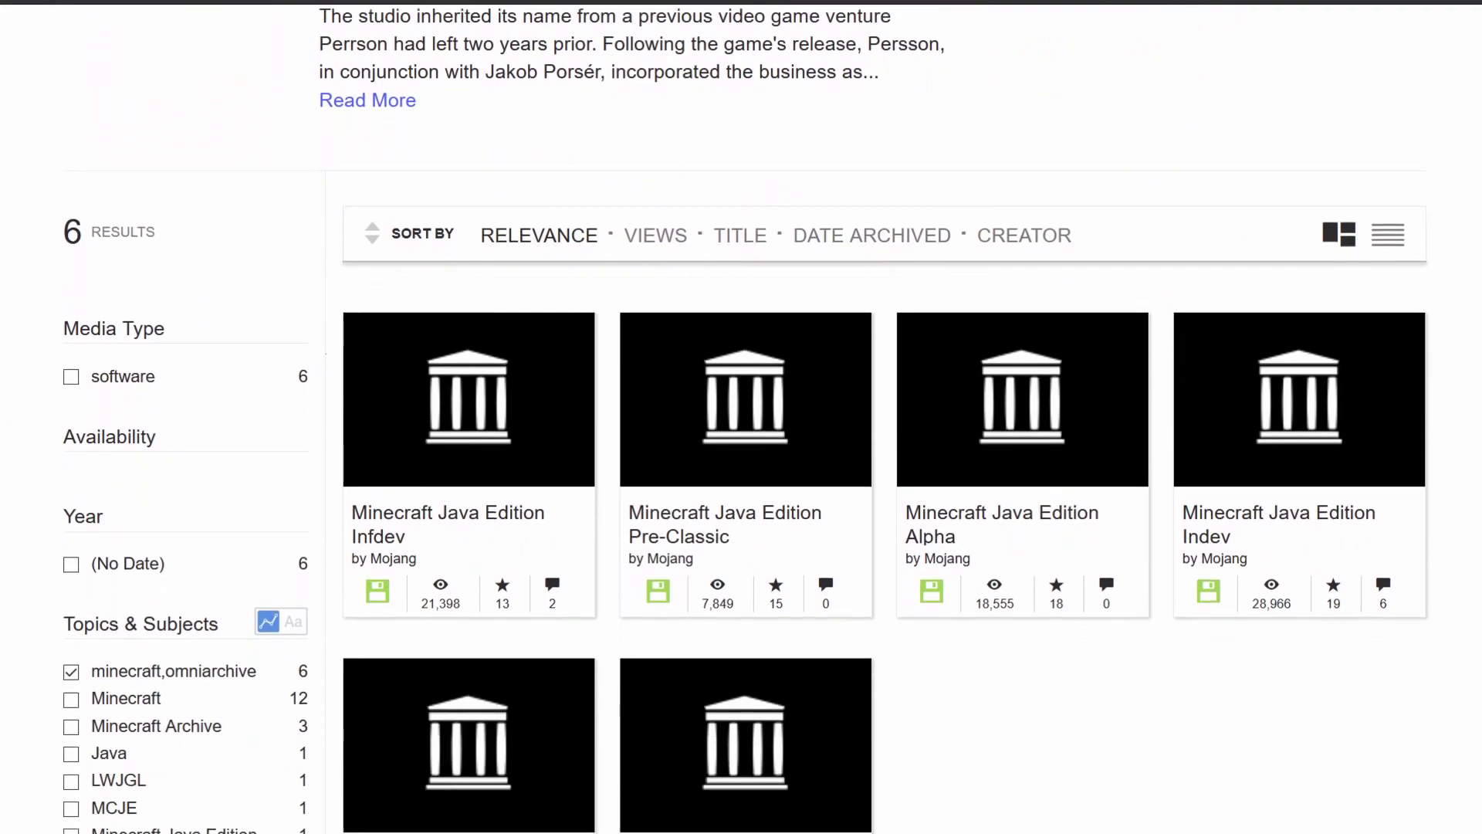
{"action": "scroll", "coordinate": [746, 423], "scroll_direction": "down", "scroll_amount": 3}
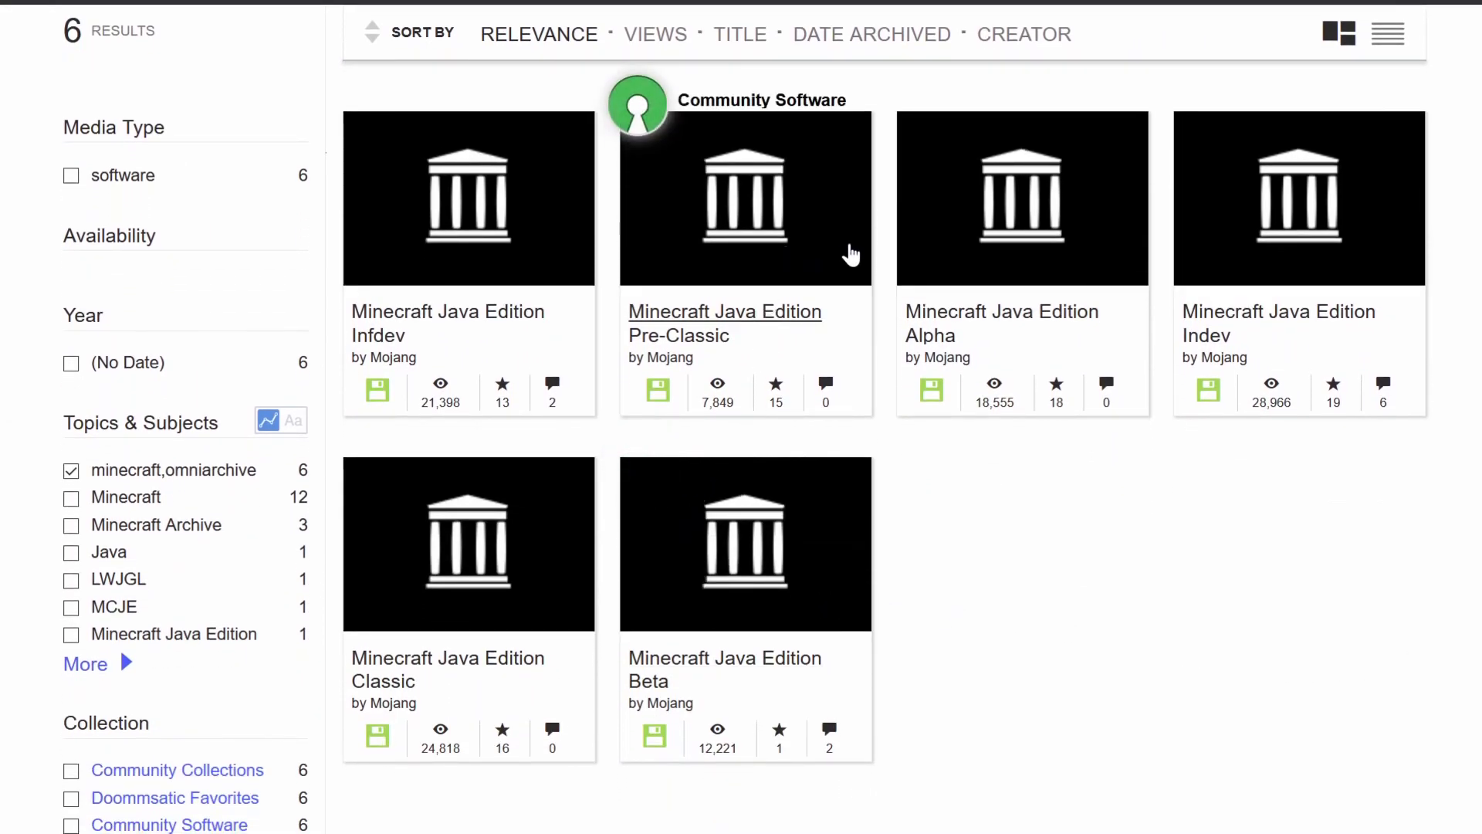
{"action": "left_click", "coordinate": [1004, 319]}
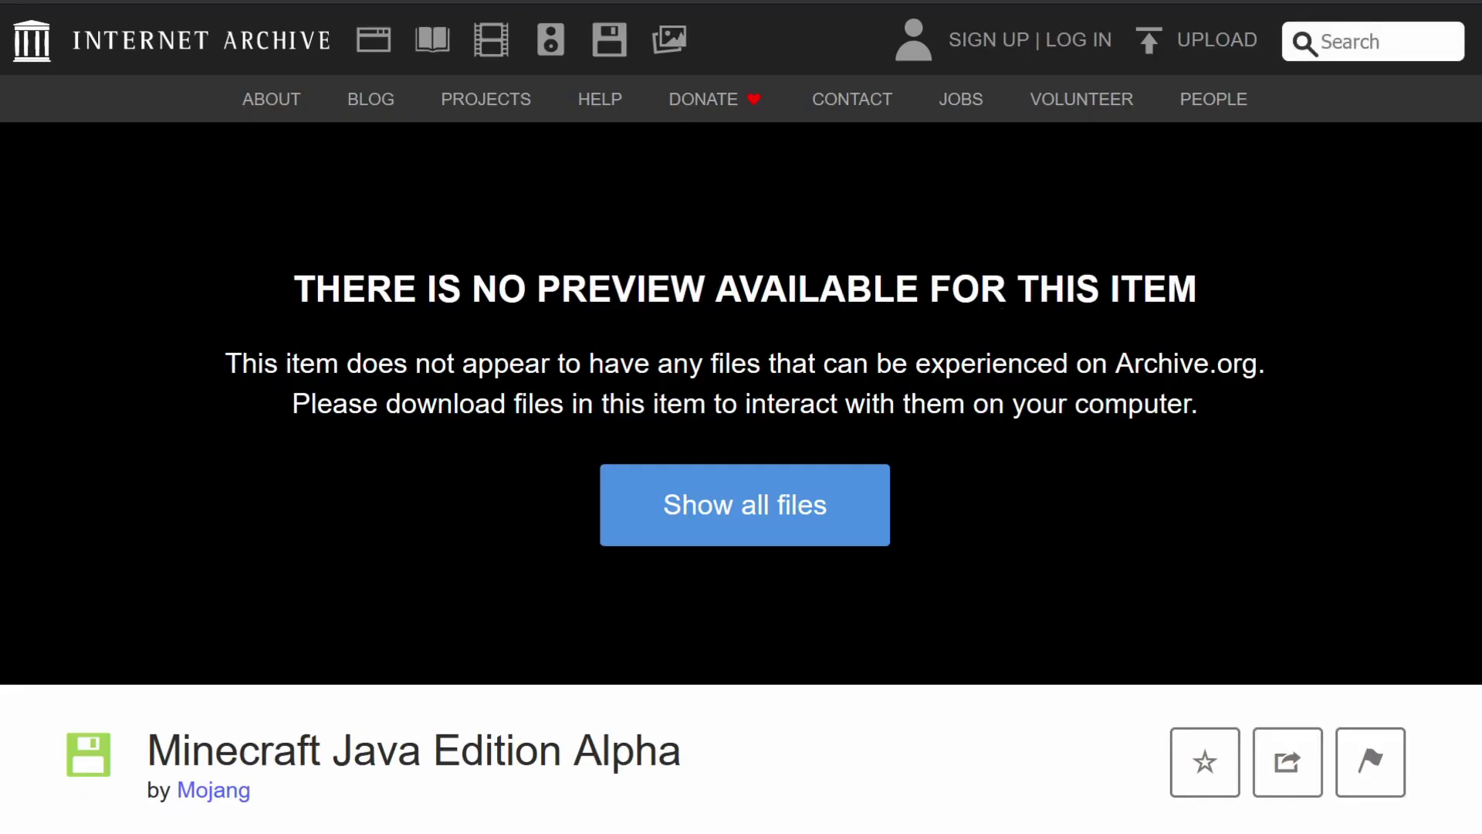
{"action": "scroll", "coordinate": [1052, 357], "scroll_direction": "down", "scroll_amount": 7}
{"action": "scroll", "coordinate": [1050, 362], "scroll_direction": "down", "scroll_amount": 2}
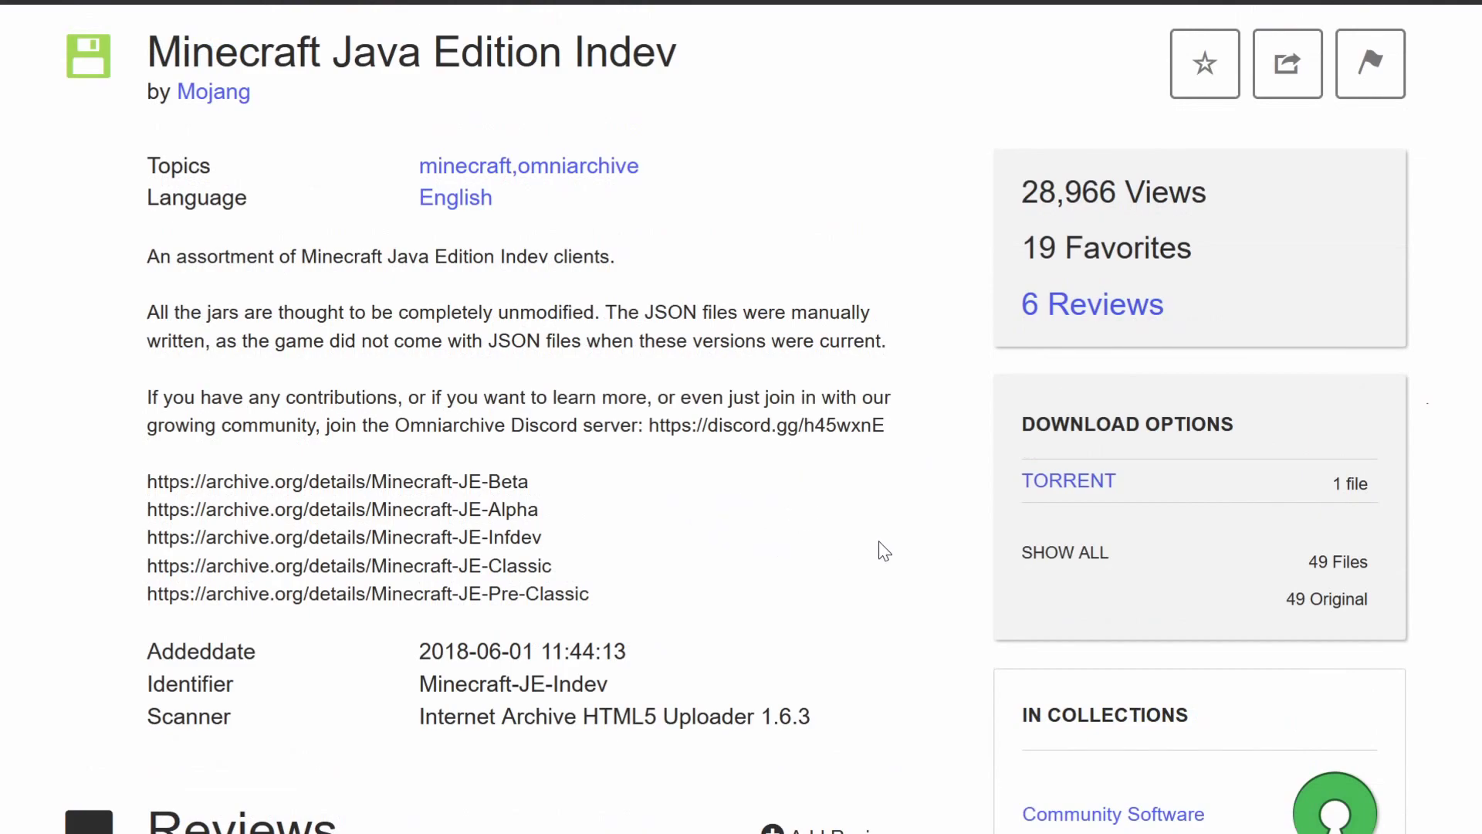
Save the torrent file of the Minecraft Java Edition Indev item and show all files of that item.
{"action": "left_click", "coordinate": [1143, 481]}
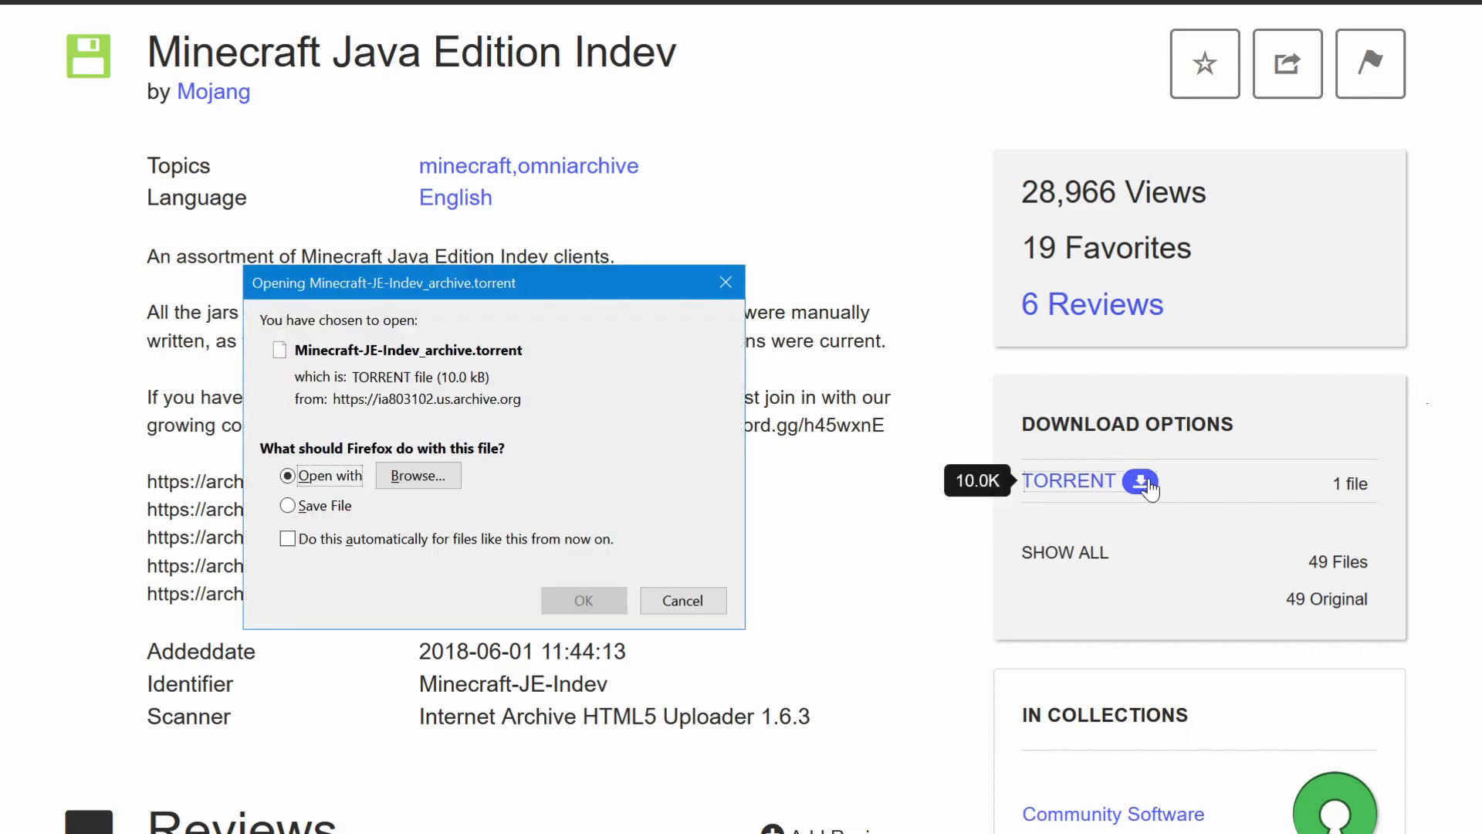
{"action": "left_click", "coordinate": [332, 505]}
{"action": "left_click", "coordinate": [584, 601]}
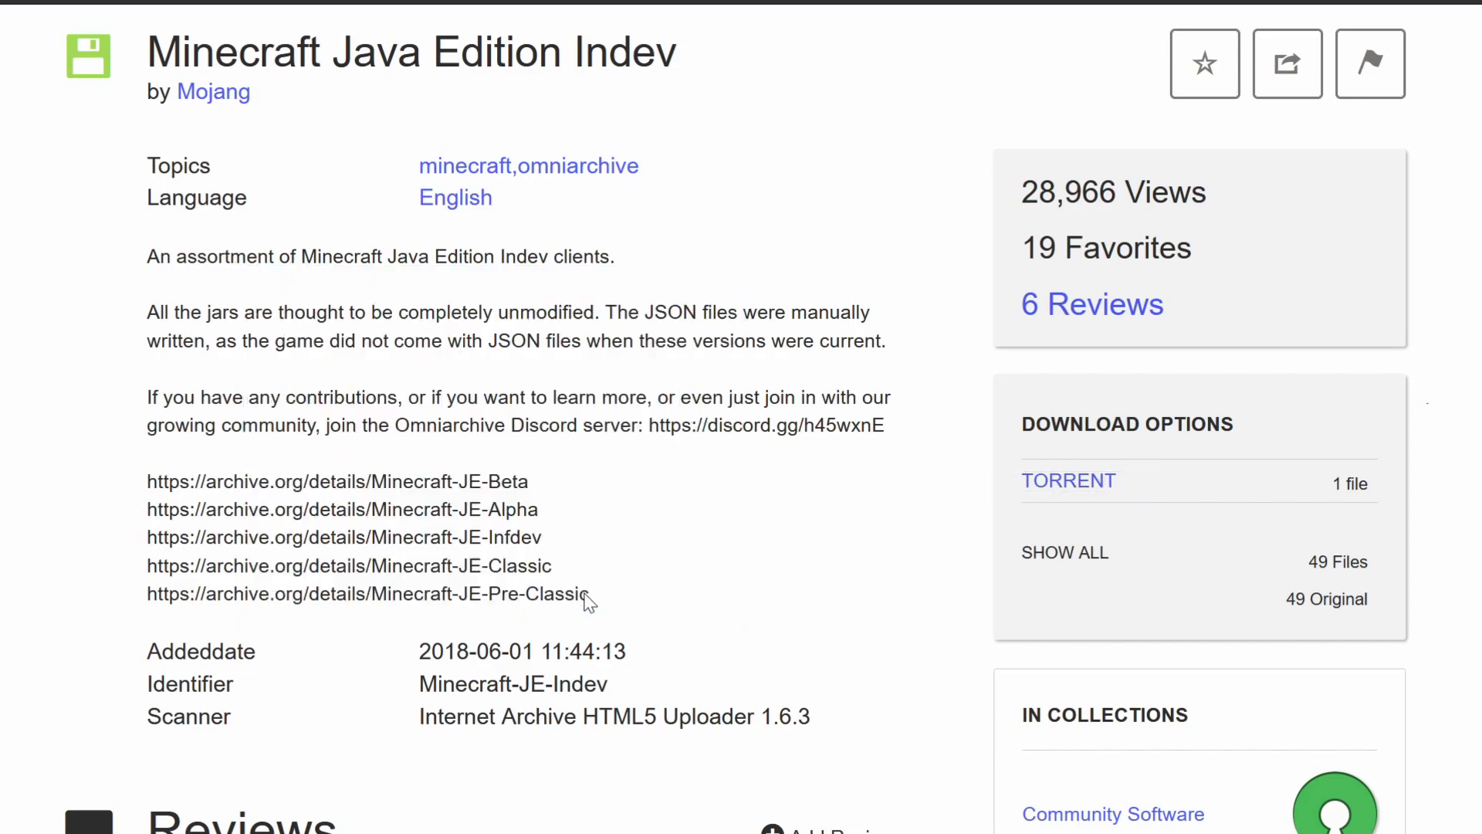
{"action": "mouse_move", "coordinate": [1256, 549]}
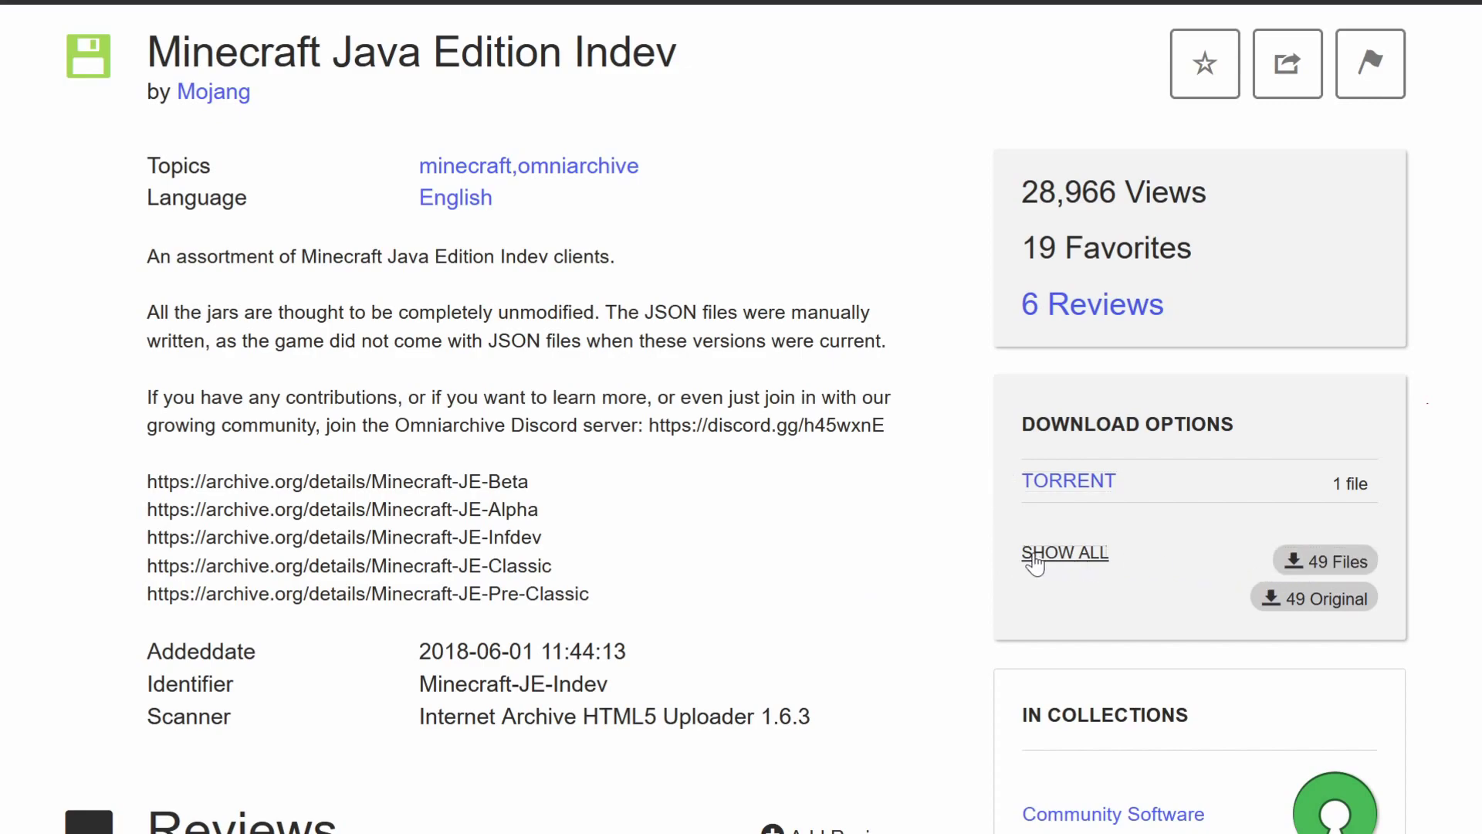
{"action": "left_click", "coordinate": [1064, 553]}
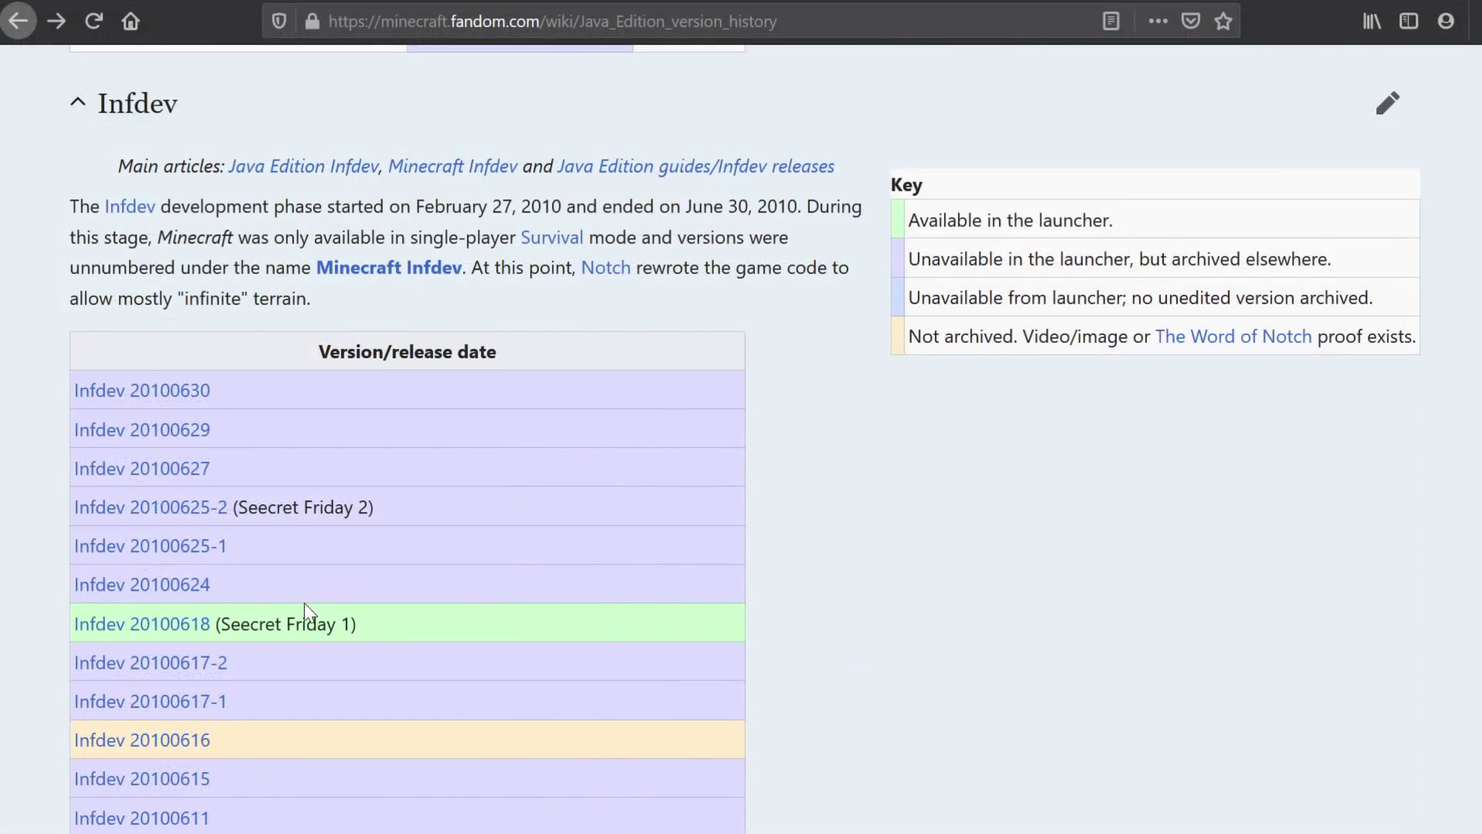
Open the Infdev 20100624 wiki page from the version history and examine its client and .json downloads.
{"action": "left_click_drag", "start_coordinate": [229, 587], "coordinate": [141, 594]}
{"action": "left_click", "coordinate": [142, 586]}
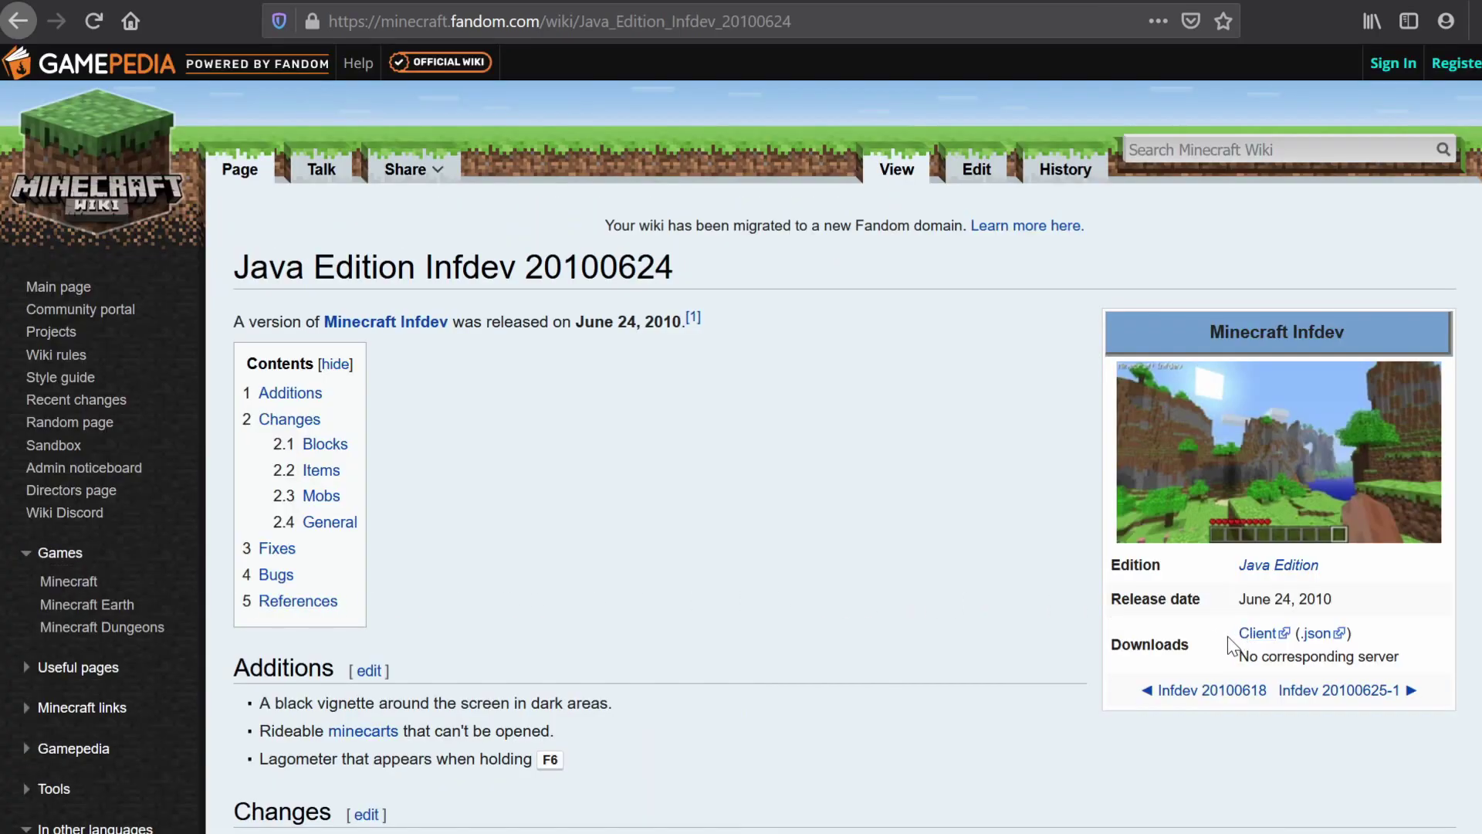
{"action": "left_click_drag", "start_coordinate": [1227, 636], "coordinate": [1386, 658]}
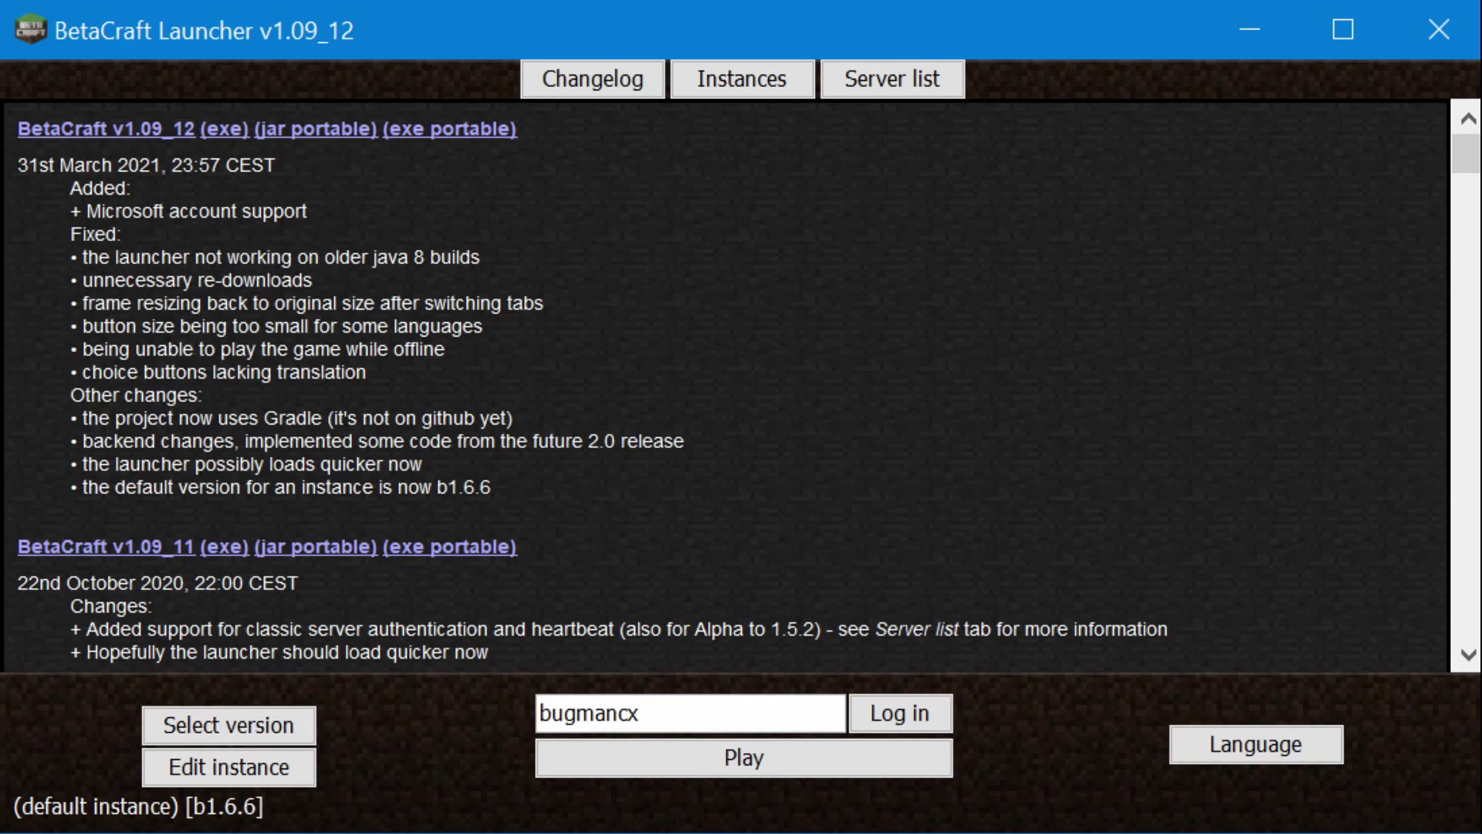
Select version in-20100218 (1.105) in the BetaCraft Launcher and launch the game.
{"action": "left_click", "coordinate": [270, 718]}
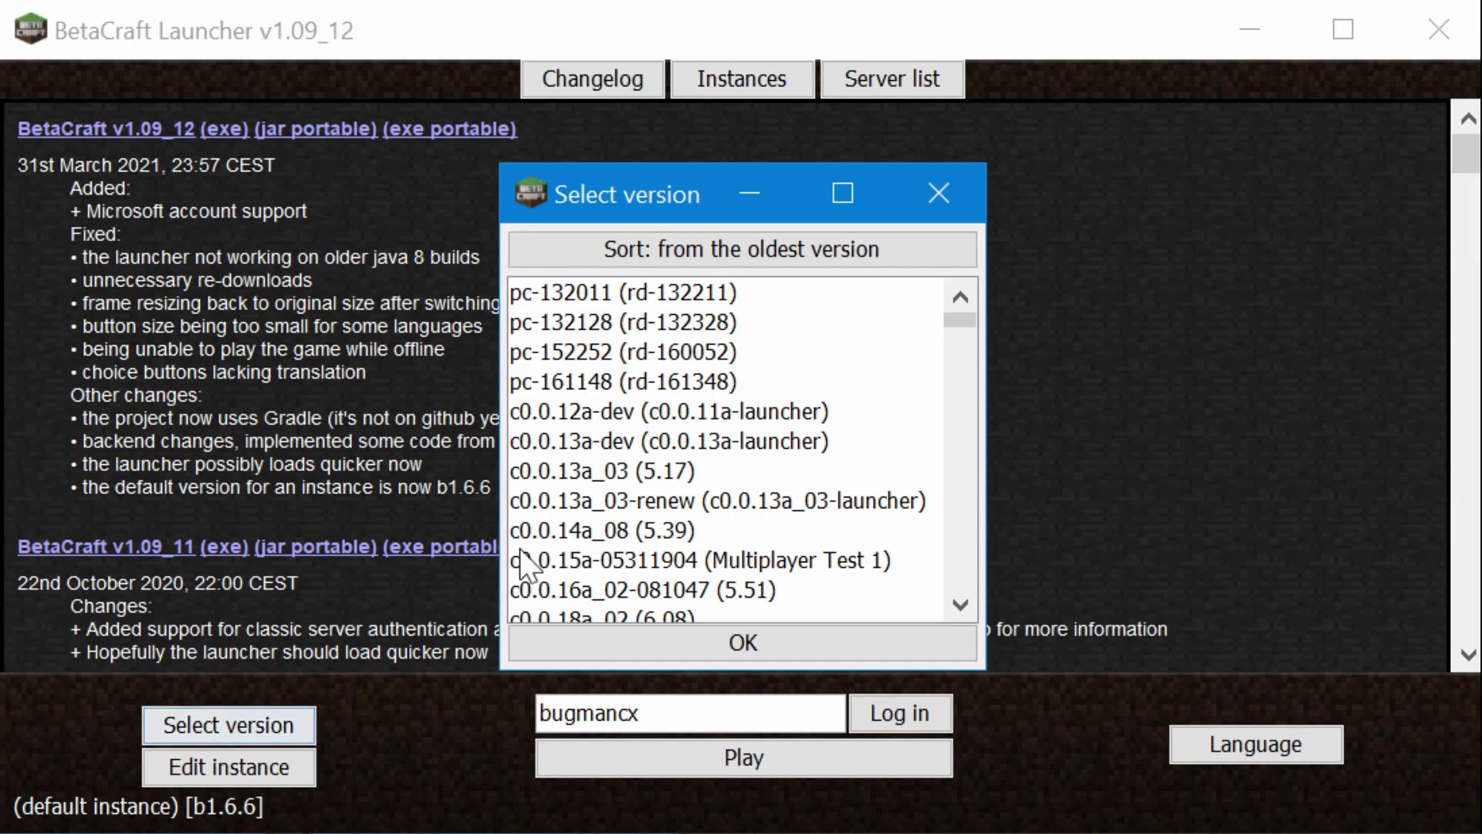
{"action": "scroll", "coordinate": [556, 463], "scroll_direction": "down", "scroll_amount": 5}
{"action": "scroll", "coordinate": [626, 525], "scroll_direction": "down", "scroll_amount": 6}
{"action": "left_click", "coordinate": [590, 528]}
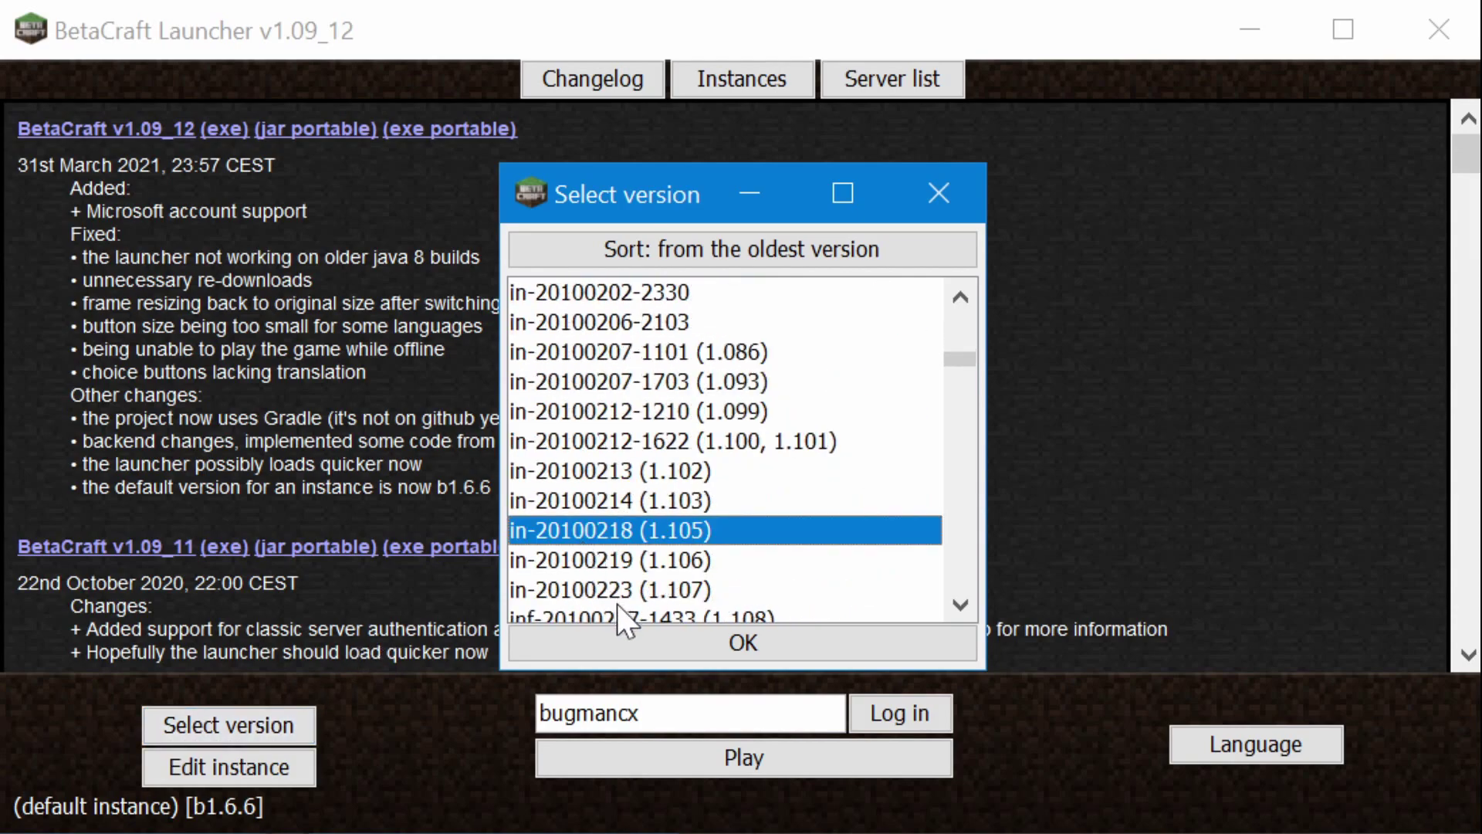
{"action": "left_click", "coordinate": [635, 642]}
{"action": "left_click", "coordinate": [673, 756]}
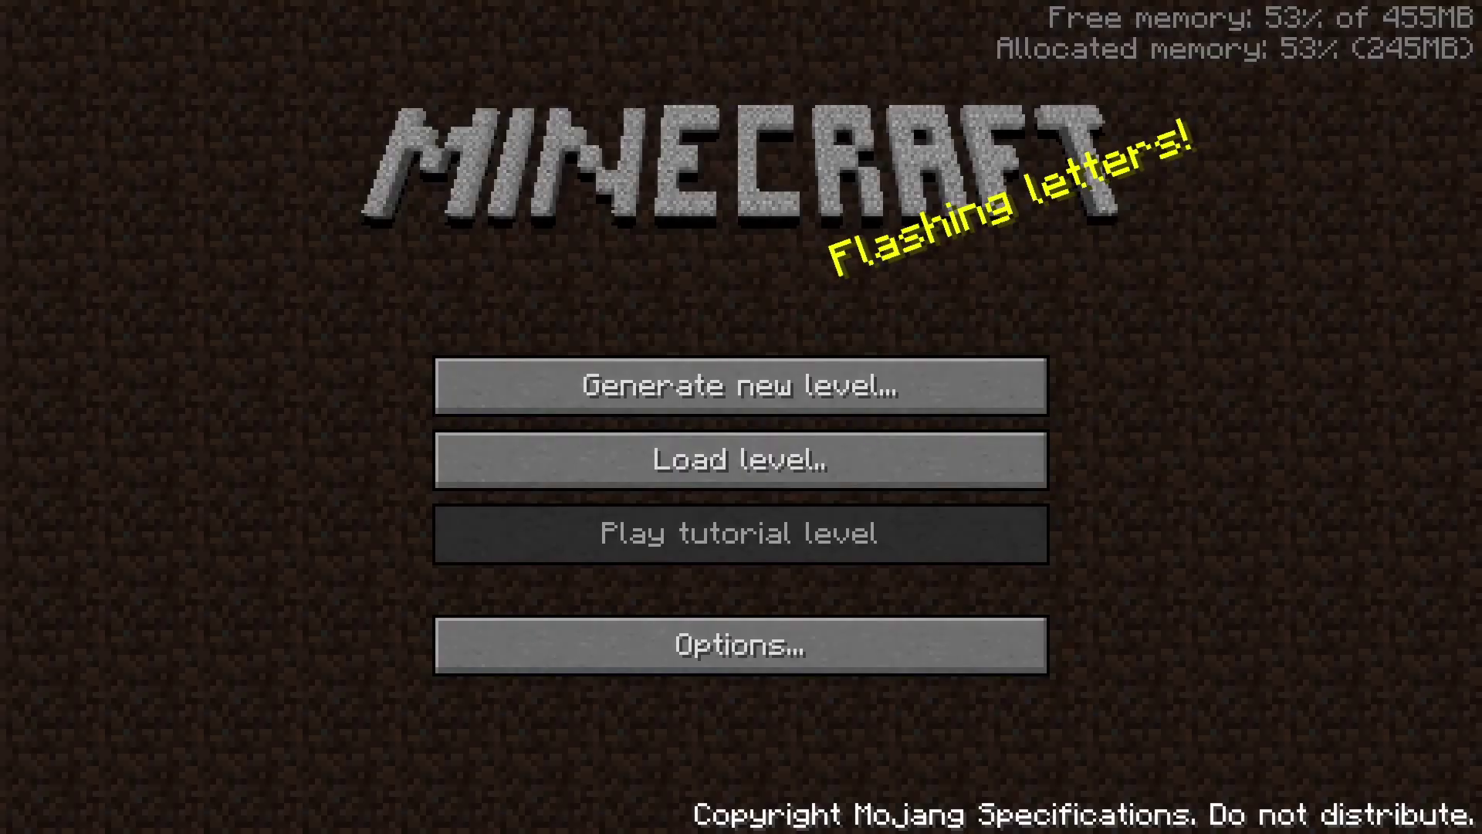
Generate a new square Island level with Normal size and Normal theme, and explore the grassland outside the wooden house.
{"action": "left_click", "coordinate": [711, 388]}
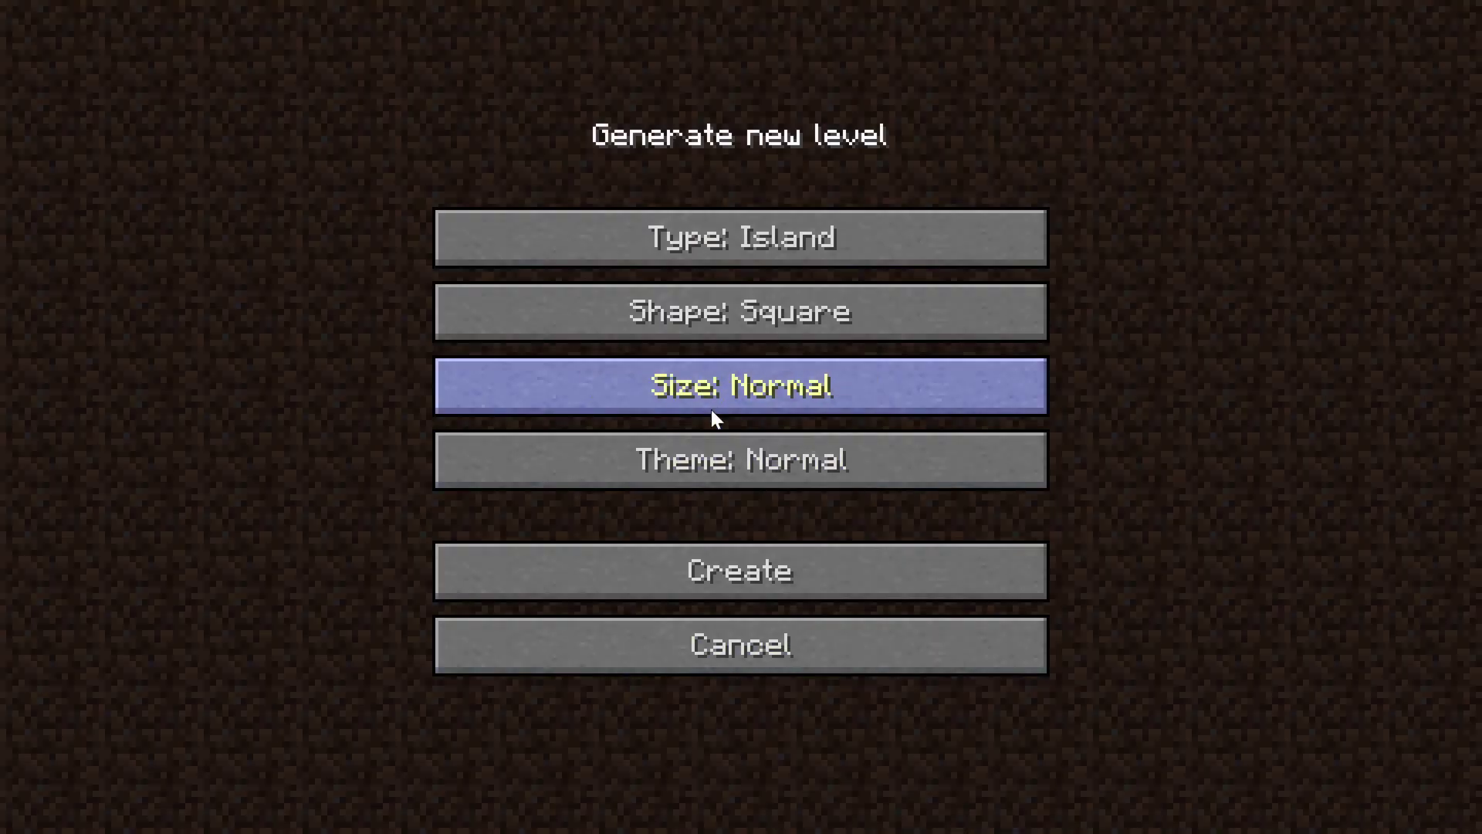
{"action": "left_click", "coordinate": [706, 569]}
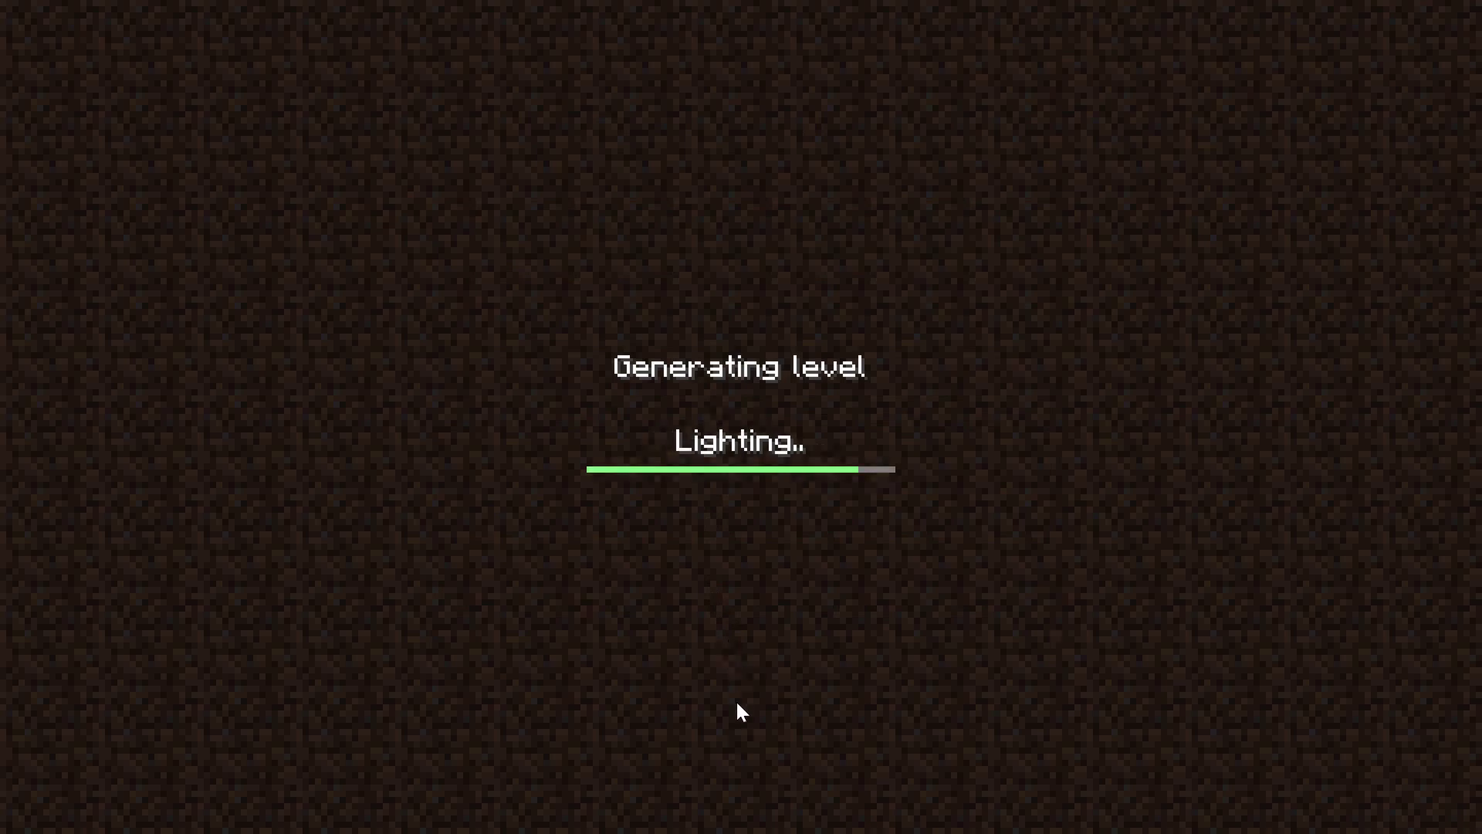
{"action": "key", "text": "w"}
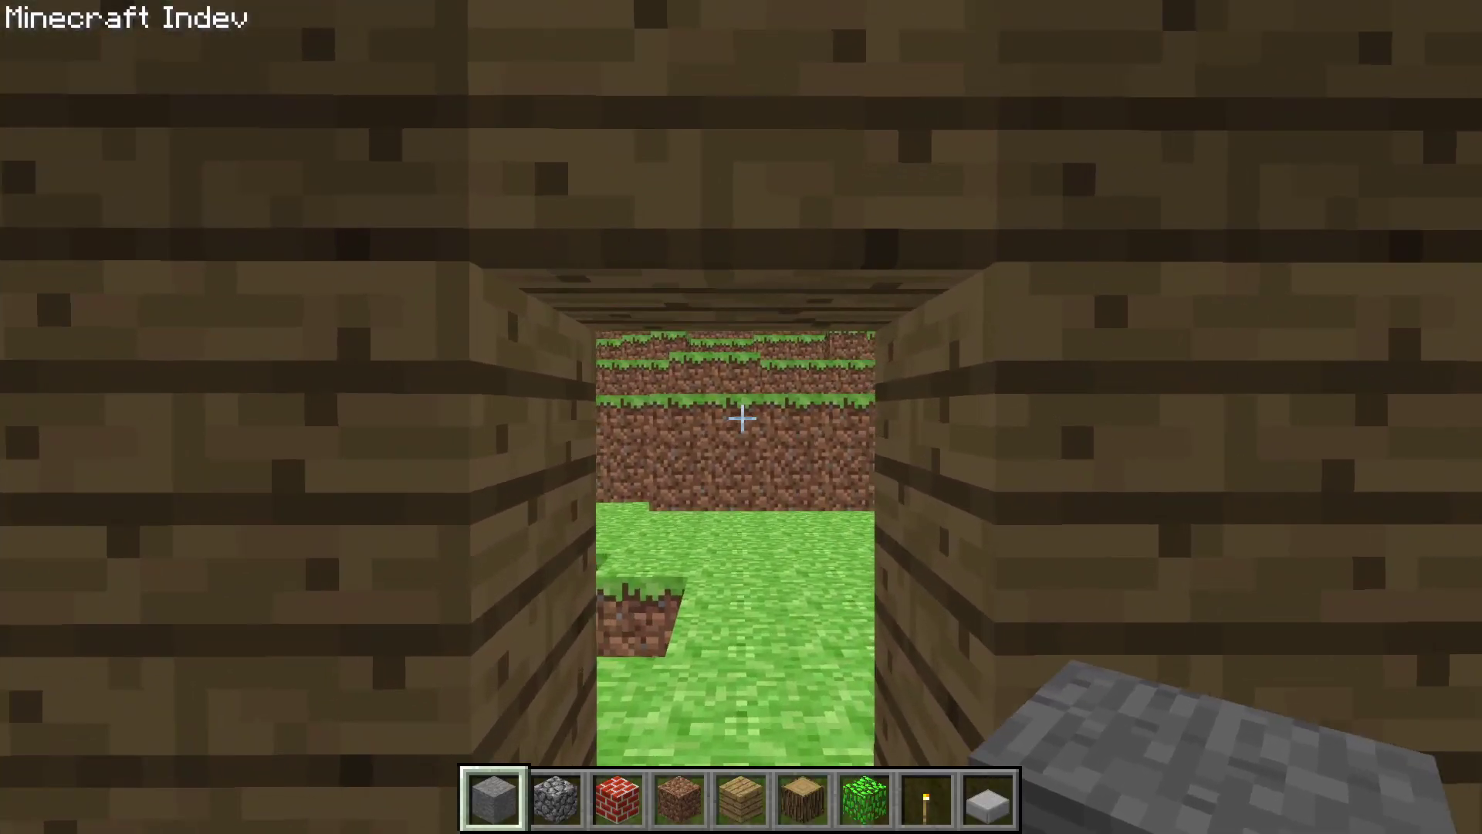
{"action": "key", "text": "w"}
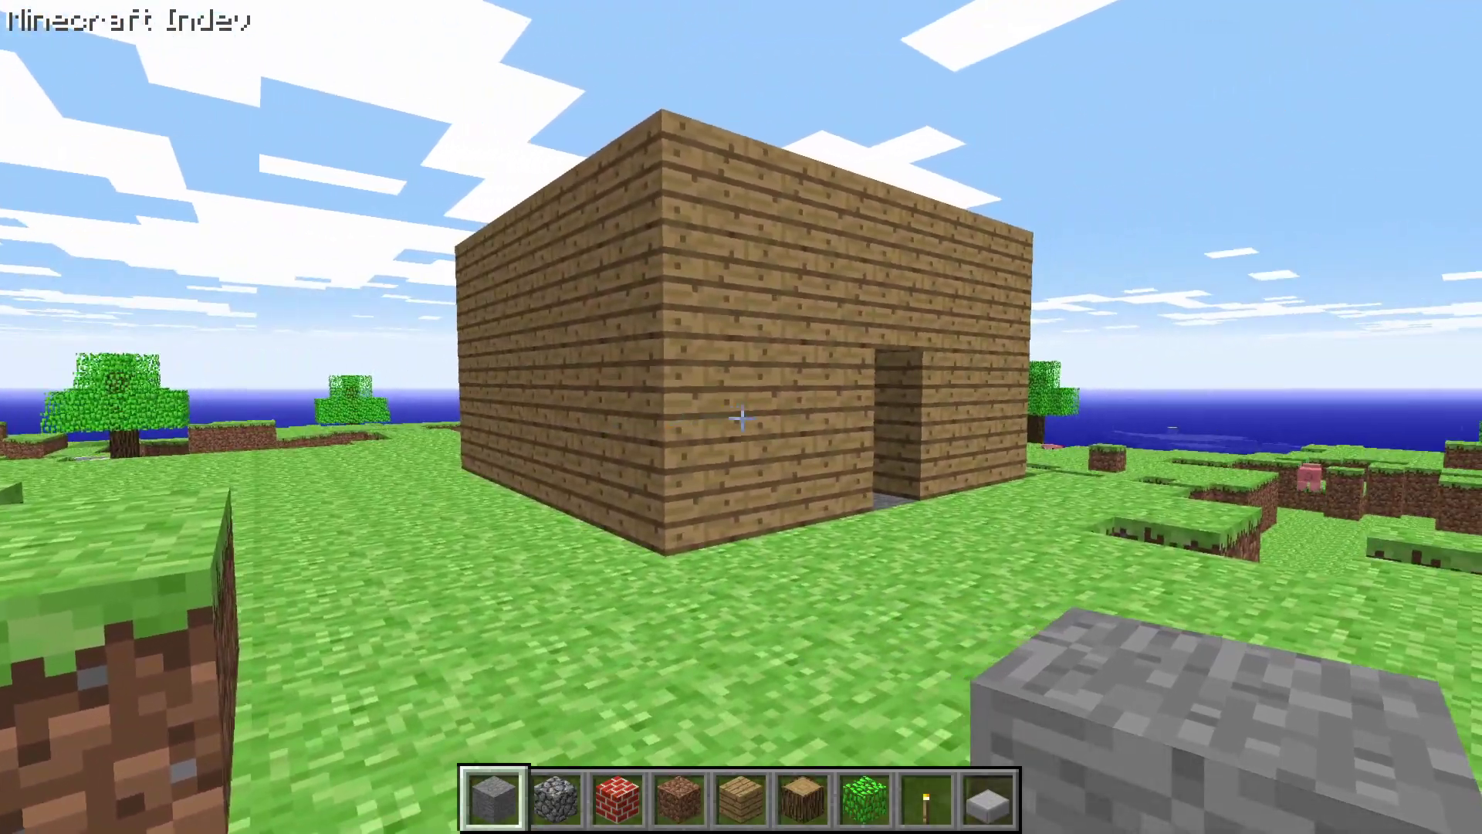
{"action": "key", "text": "w"}
{"action": "key", "text": "w"}
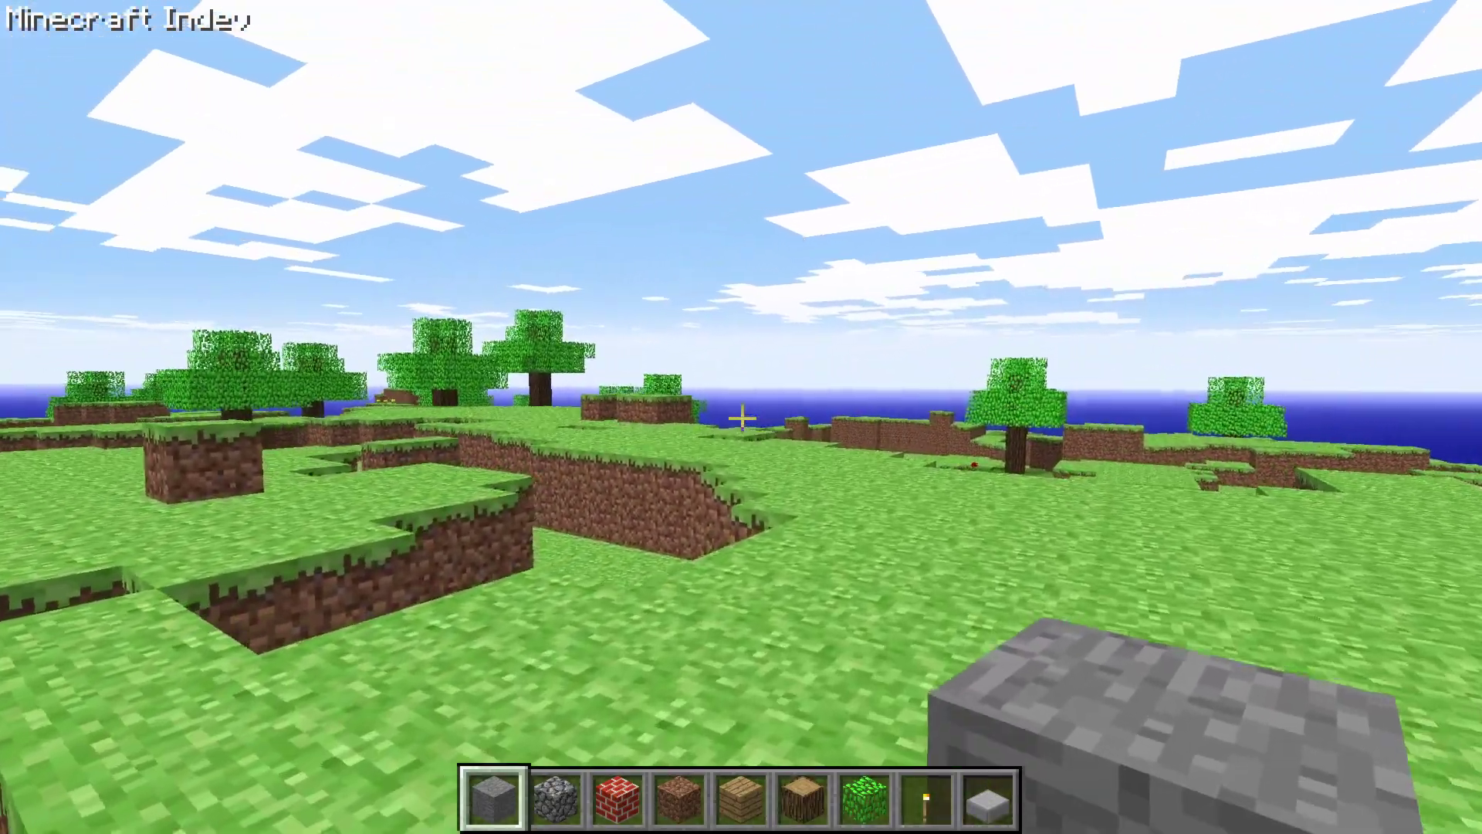
{"action": "key", "text": "w"}
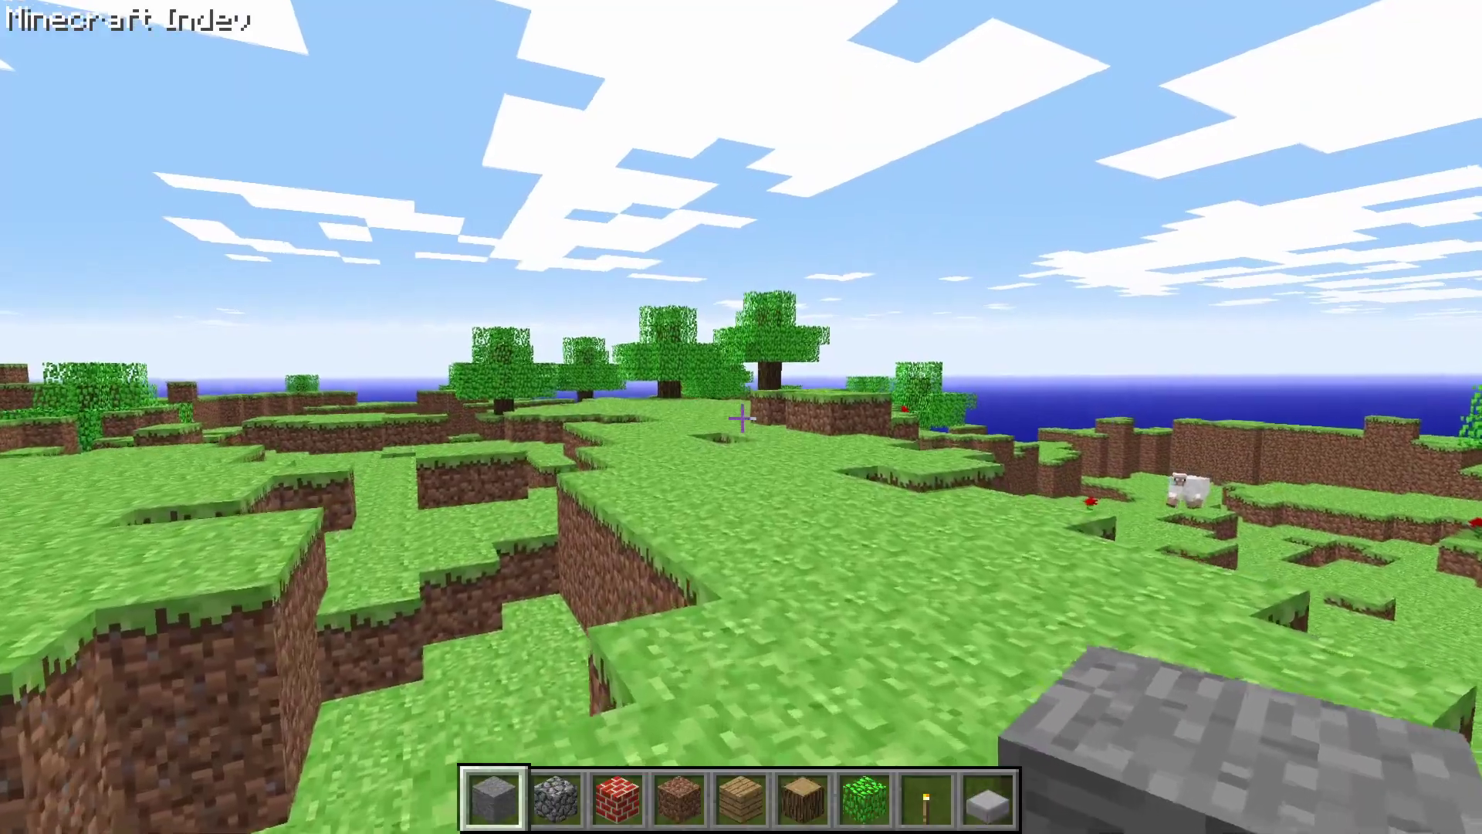
{"action": "key", "text": "w"}
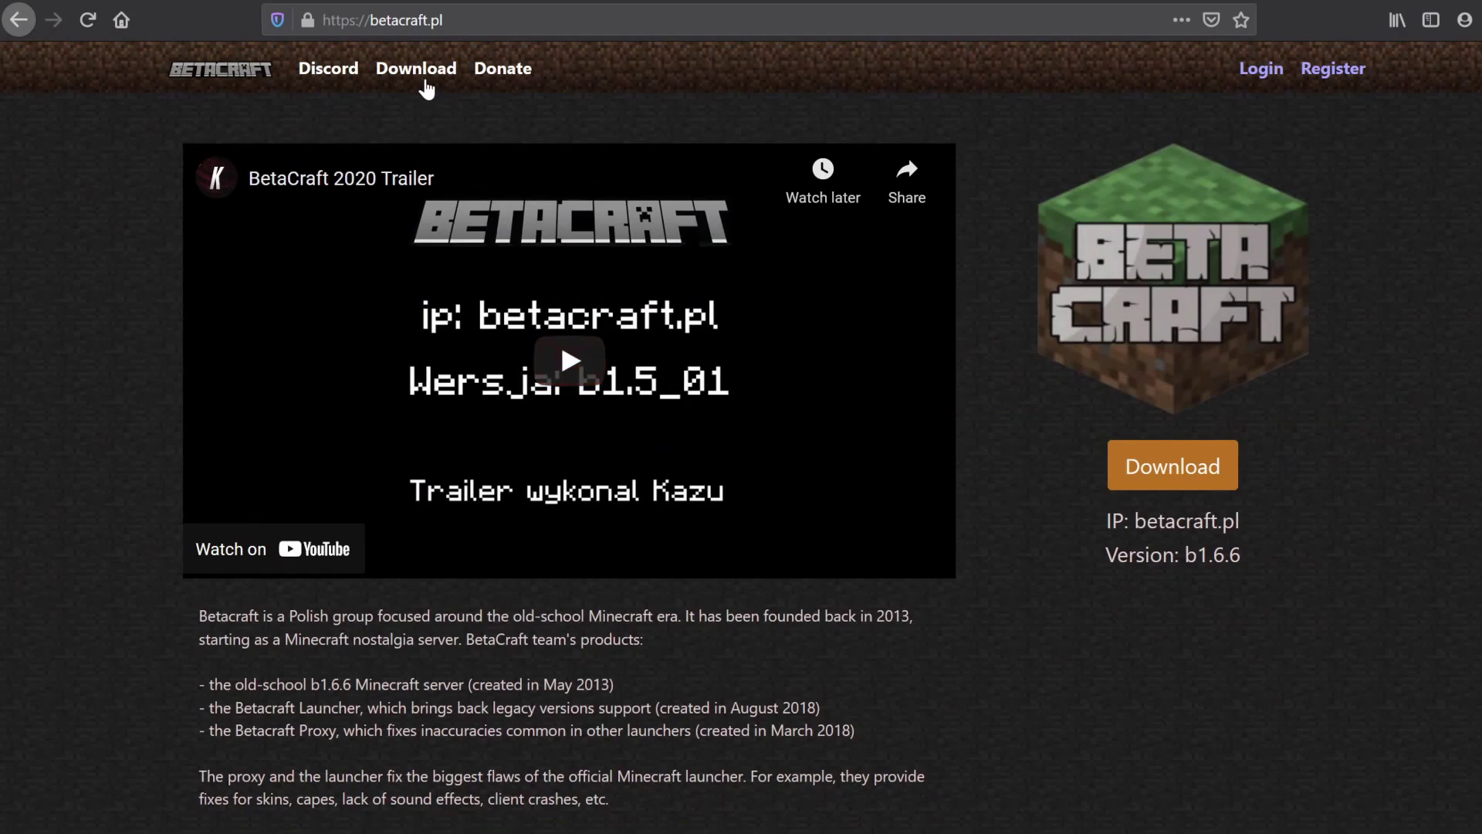
Open the download page of the BetaCraft website.
{"action": "left_click", "coordinate": [422, 77]}
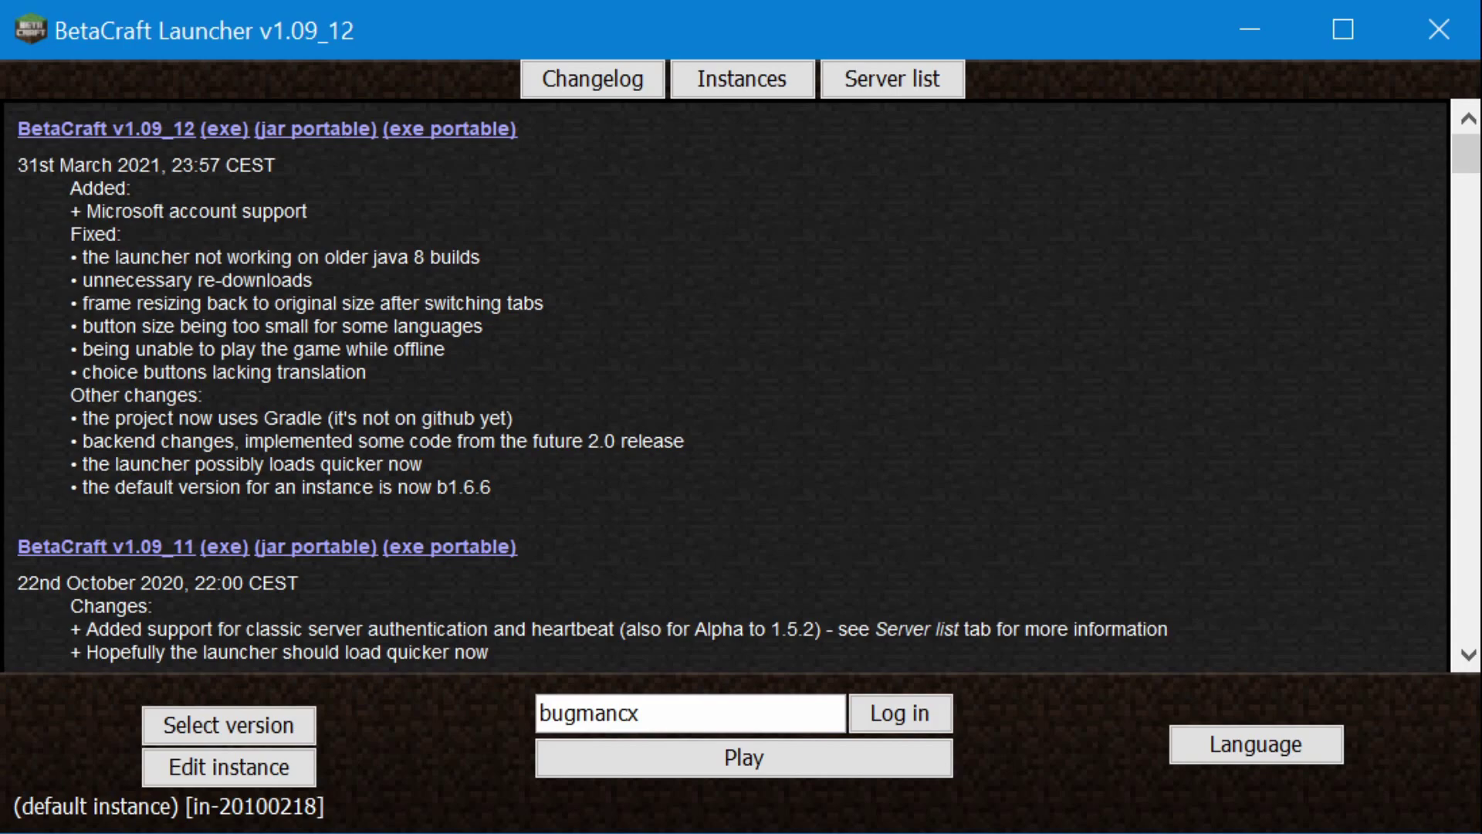
Create a launcher instance named "my personal instance", and confirm the instance list with the default instance selected.
{"action": "left_click", "coordinate": [741, 79]}
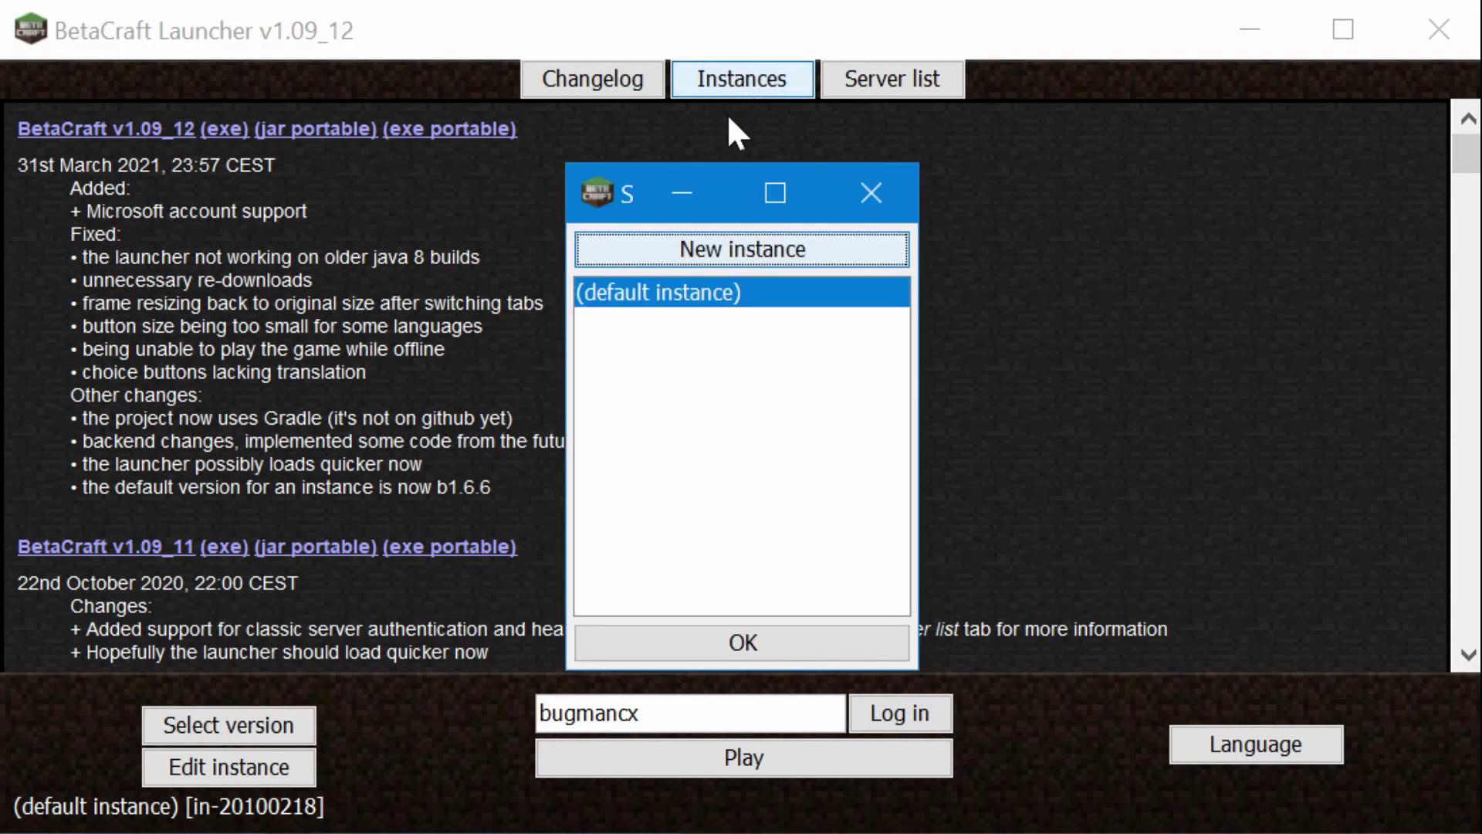
{"action": "left_click", "coordinate": [692, 250]}
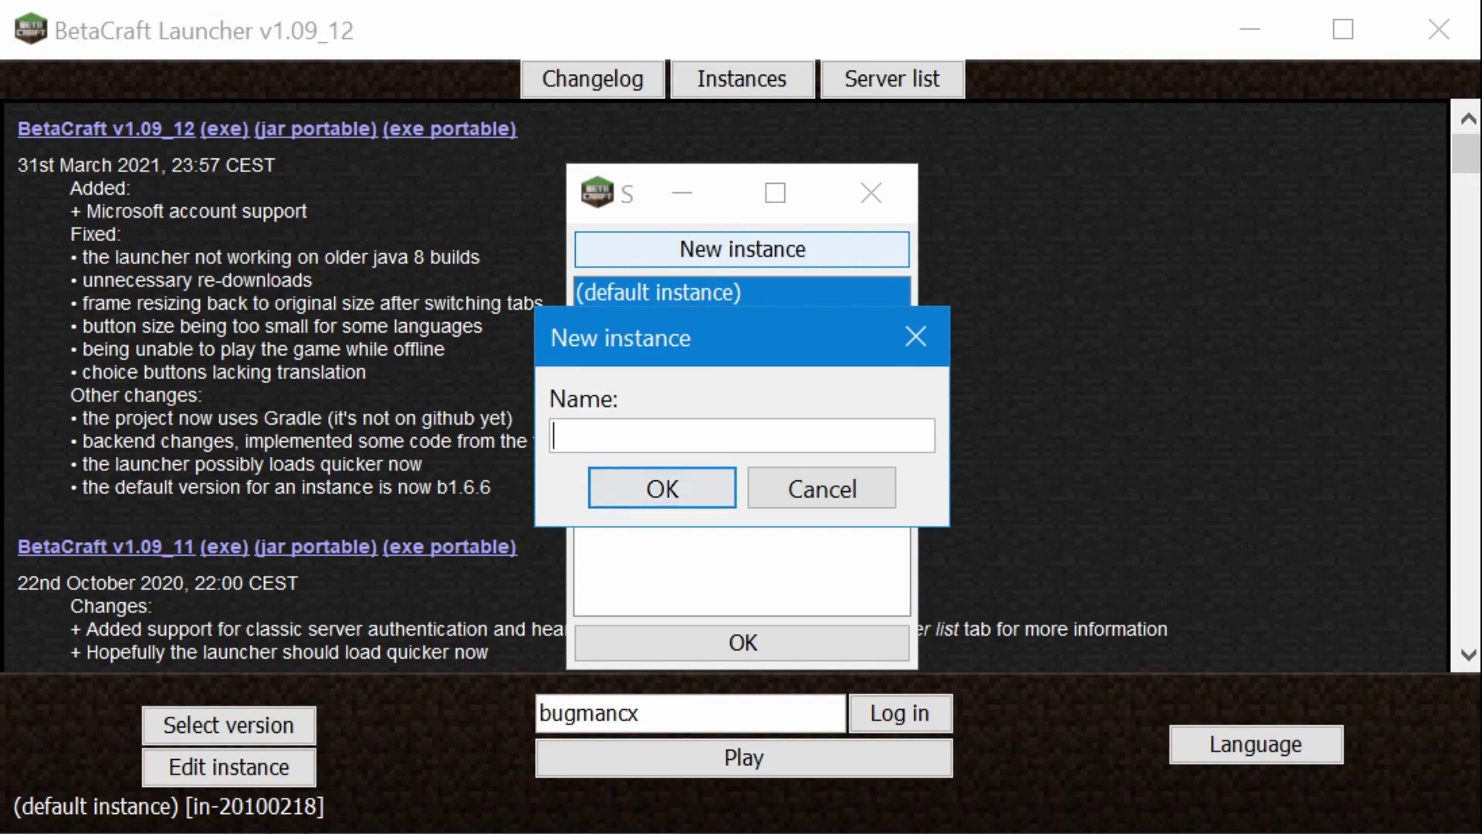
{"action": "type", "text": "my personal instance"}
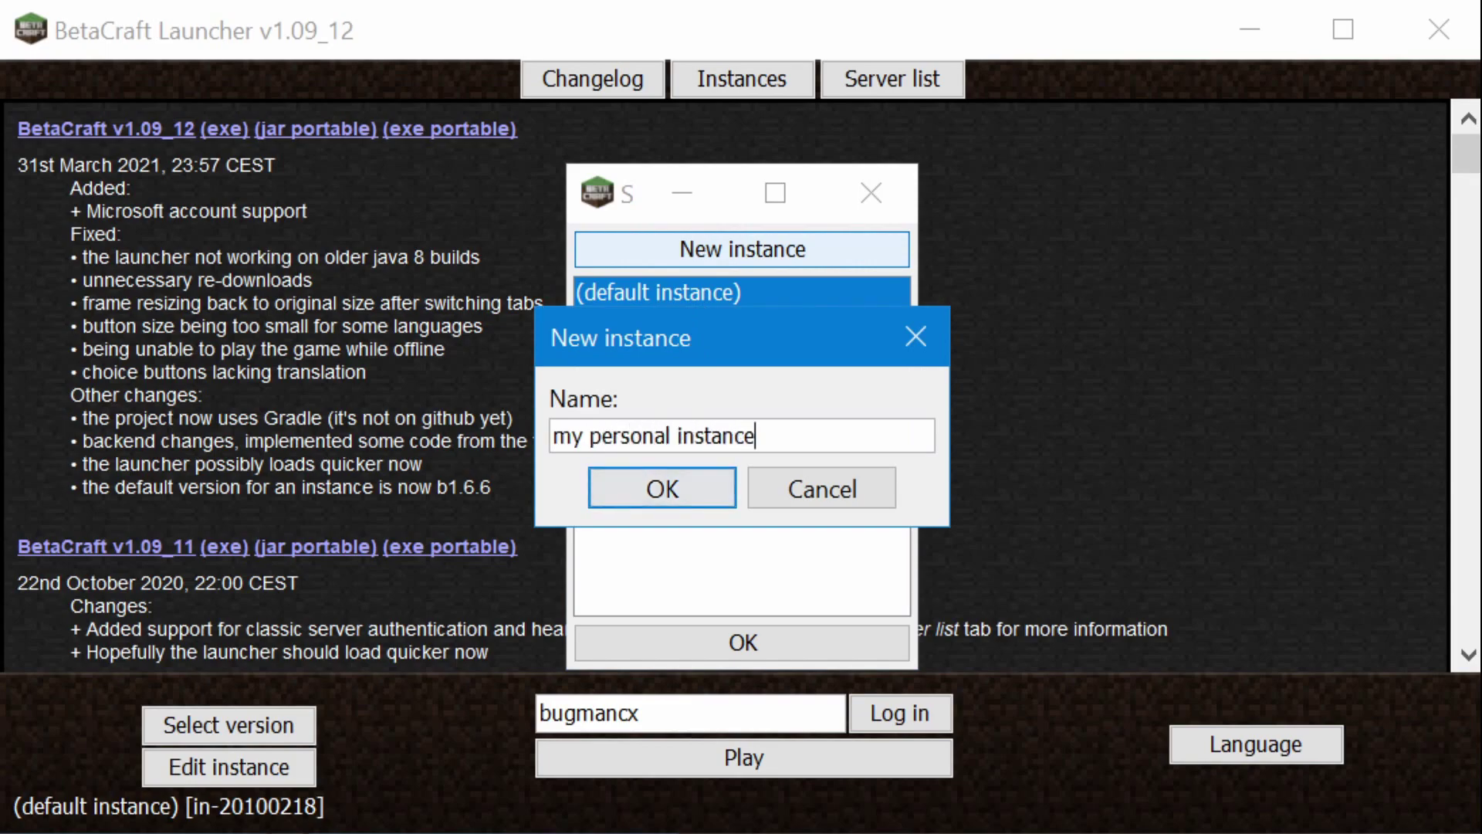
{"action": "left_click", "coordinate": [661, 491]}
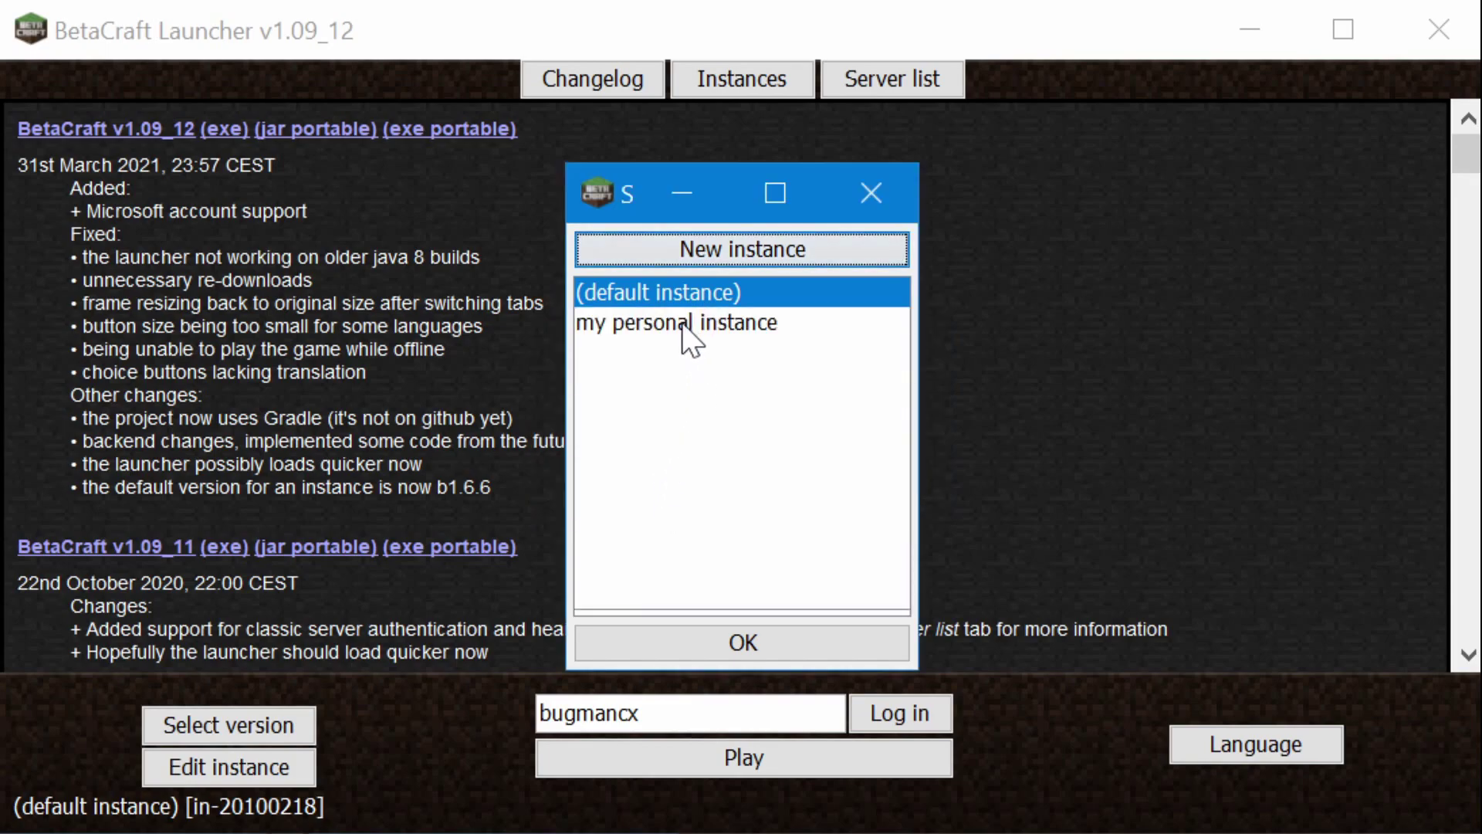
{"action": "left_click", "coordinate": [684, 328]}
{"action": "left_click", "coordinate": [687, 291]}
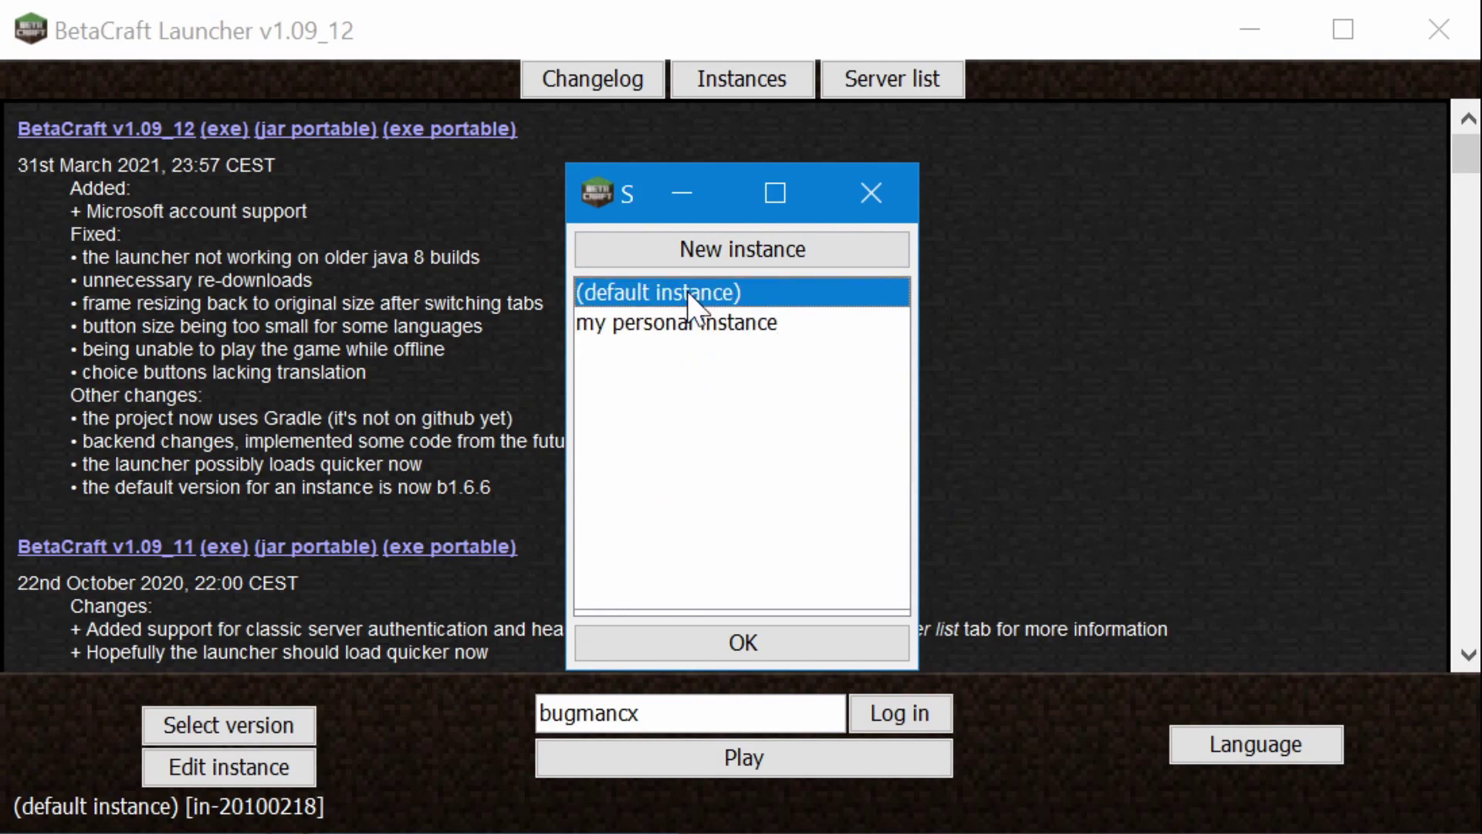
{"action": "left_click", "coordinate": [710, 631]}
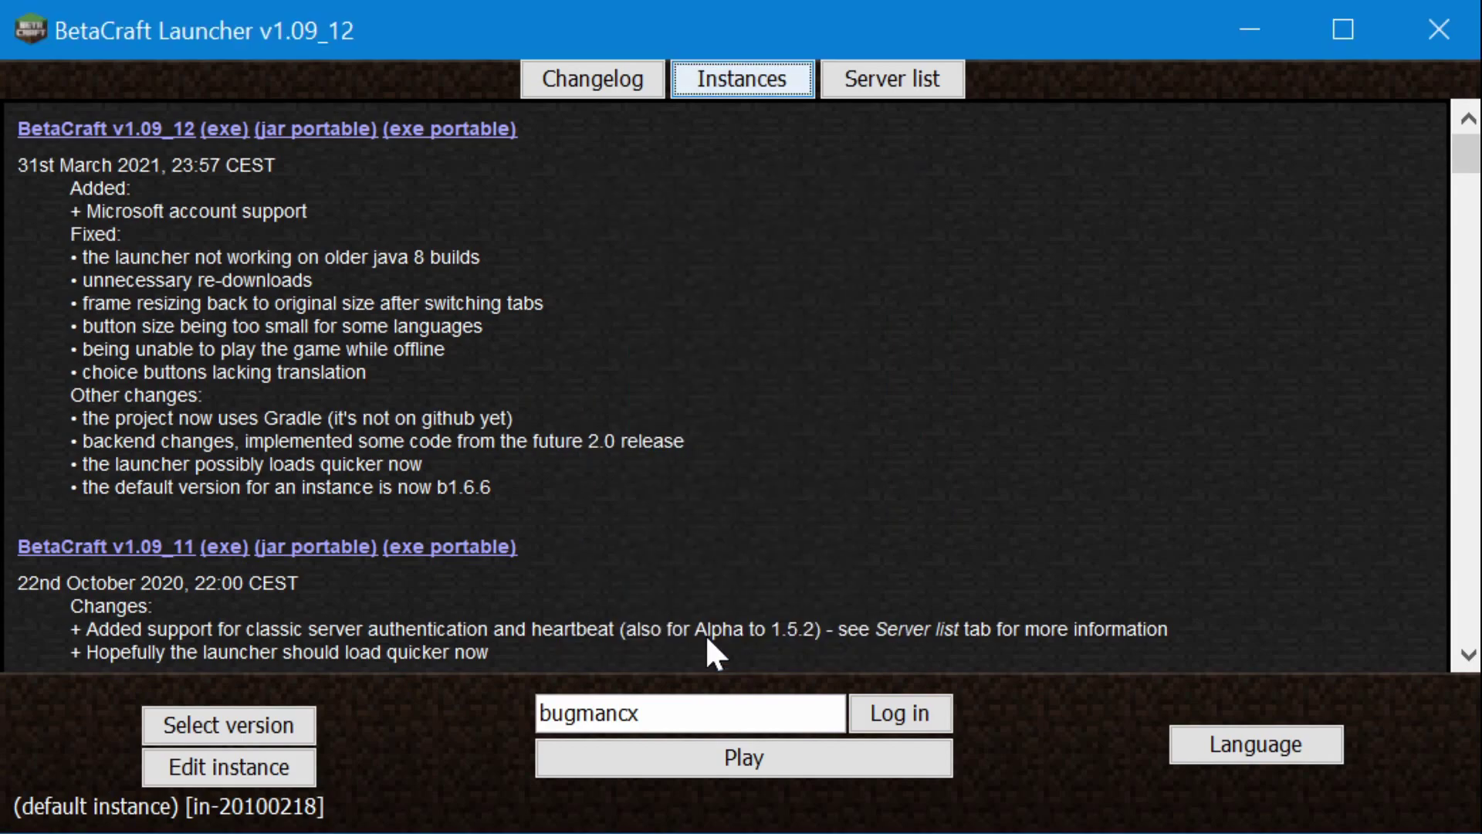
Open the default instance's settings and toggle the "Use skin & sound proxy" option off and on.
{"action": "left_click", "coordinate": [255, 781]}
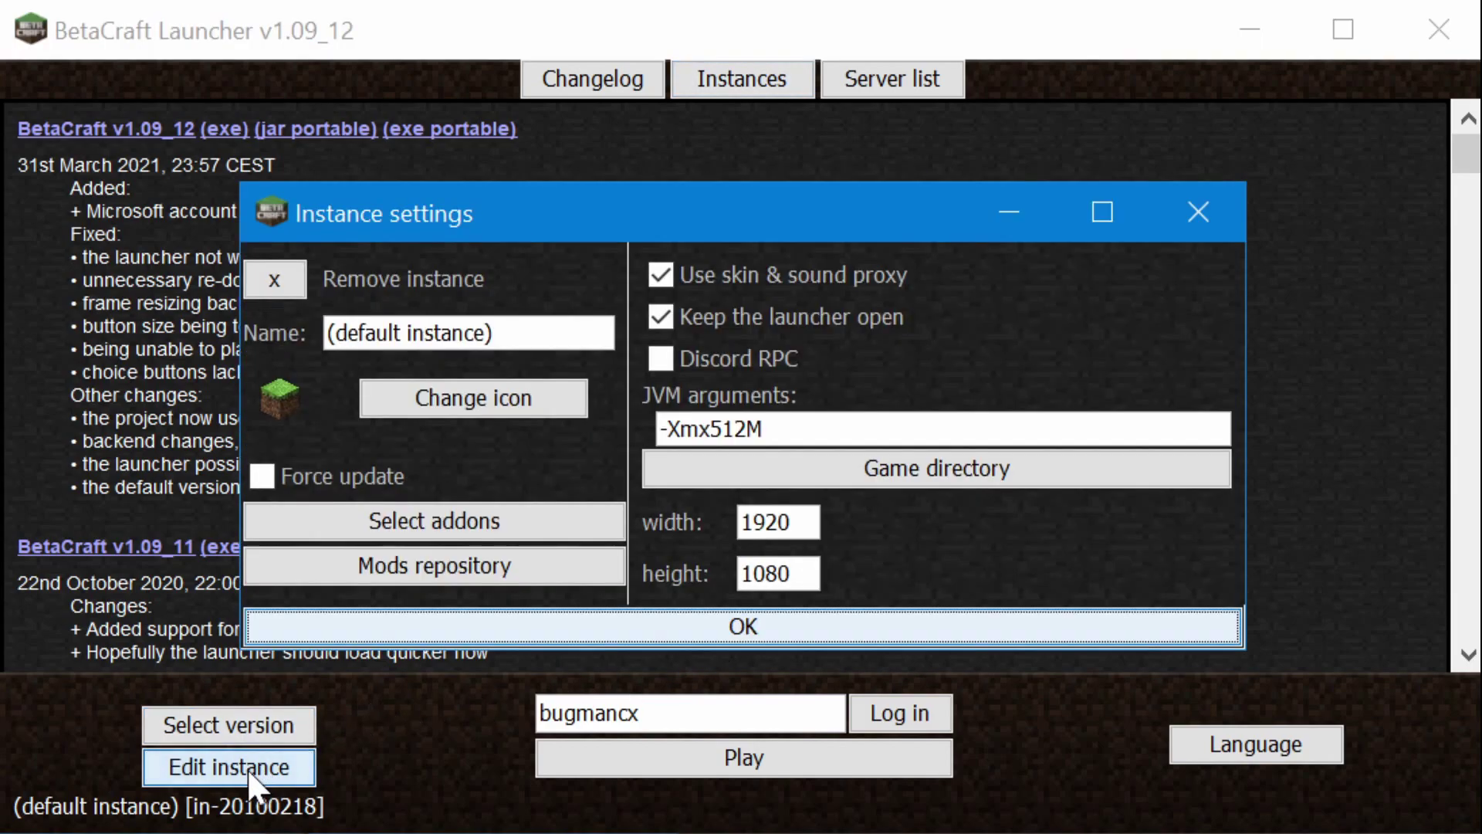
{"action": "left_click", "coordinate": [753, 276]}
{"action": "left_click", "coordinate": [799, 276]}
{"action": "left_click", "coordinate": [880, 276]}
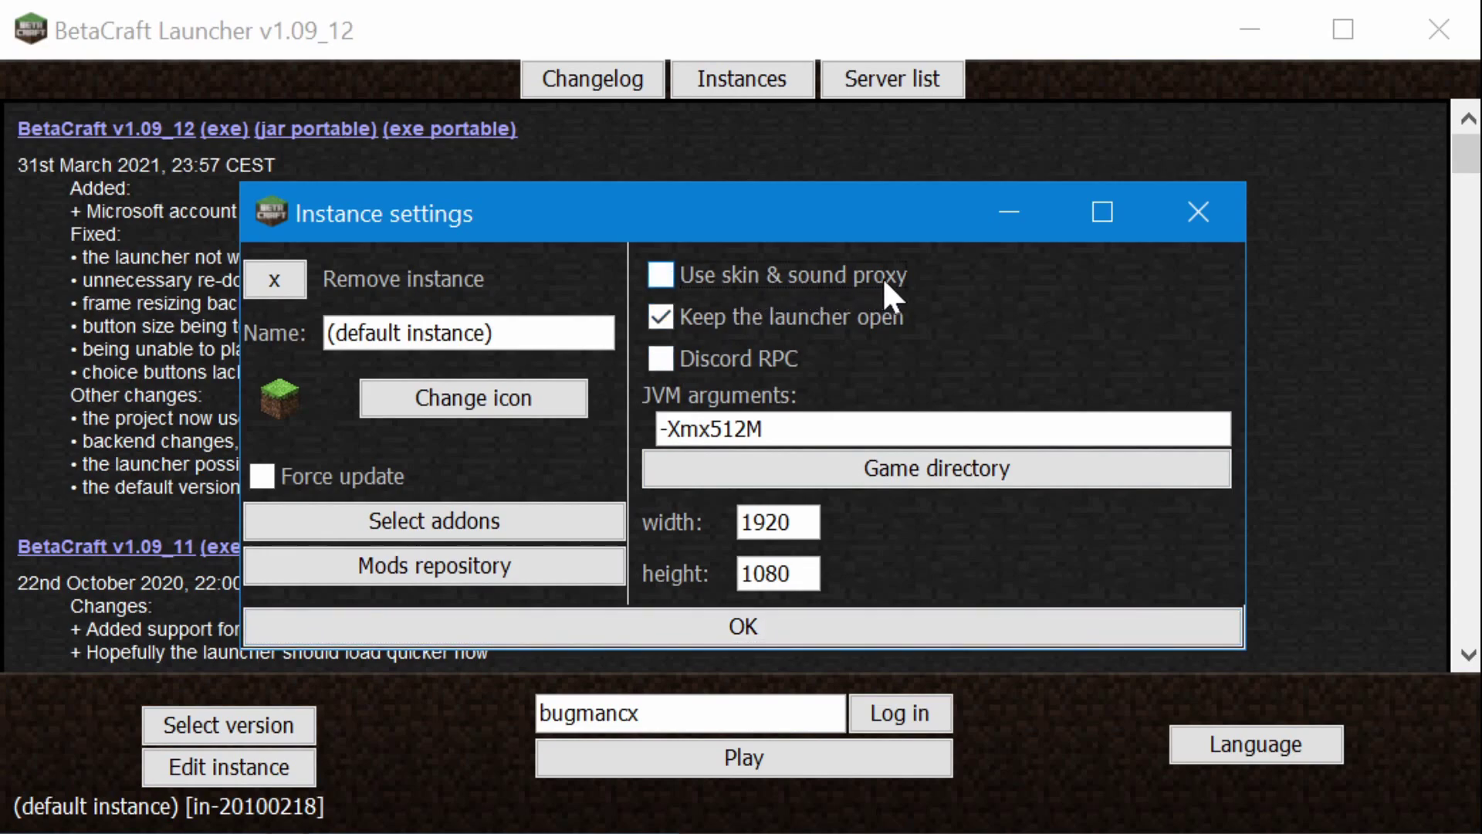
{"action": "left_click", "coordinate": [895, 276]}
Enable the GameModeSwitch addon for the default instance.
{"action": "left_click", "coordinate": [443, 524]}
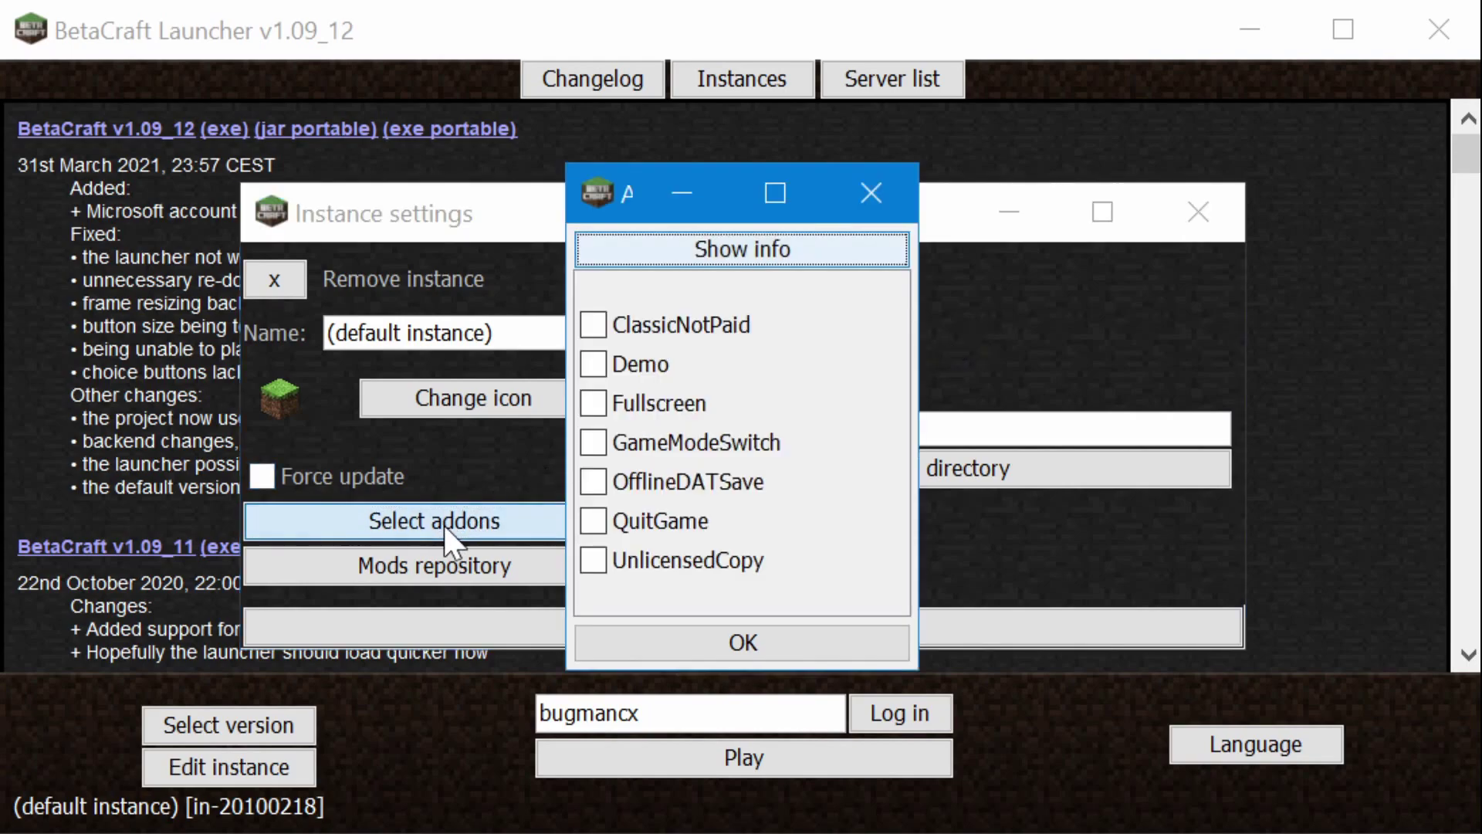
{"action": "left_click", "coordinate": [696, 442]}
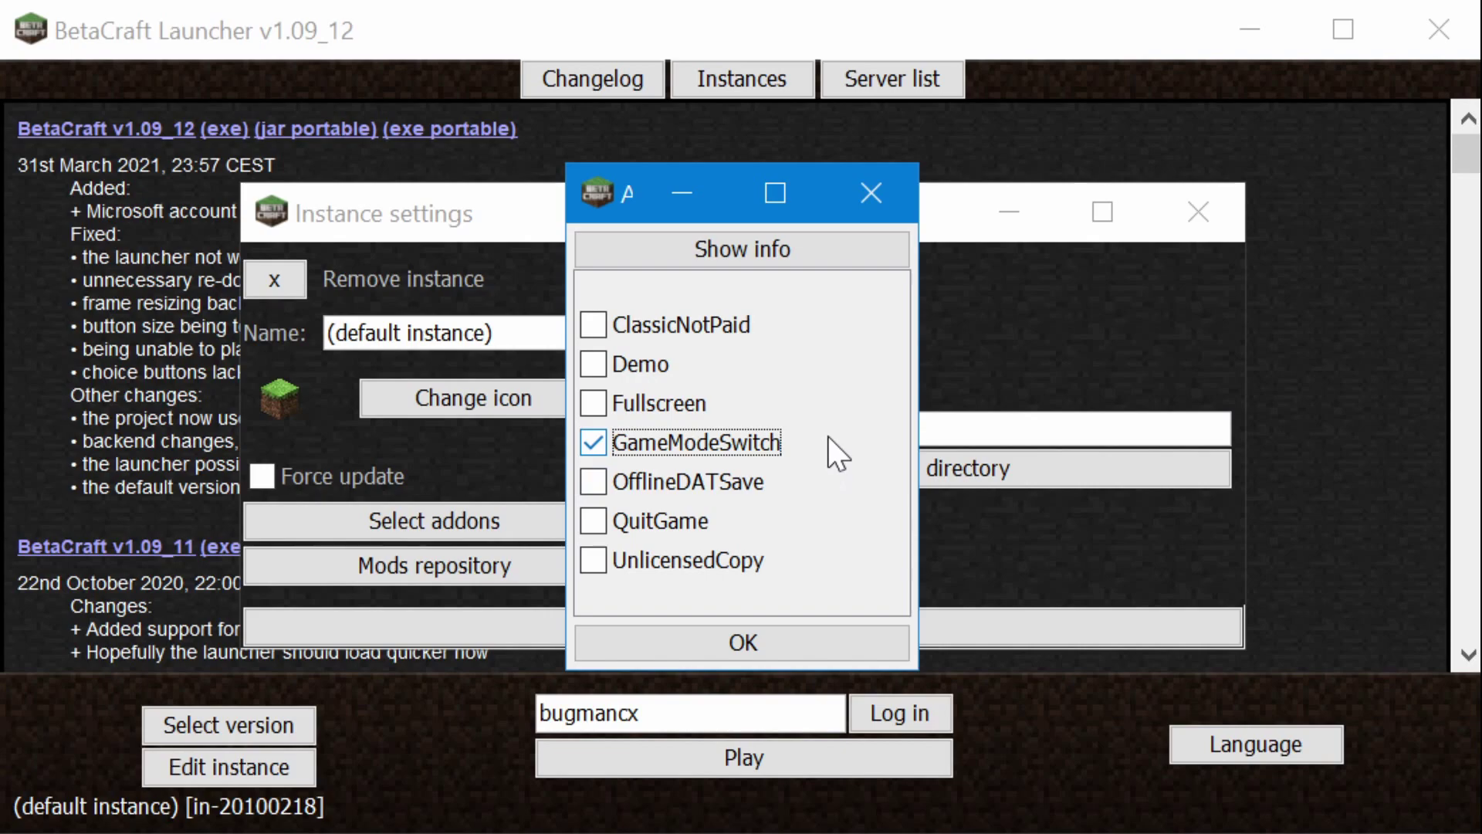
{"action": "left_click", "coordinate": [722, 643]}
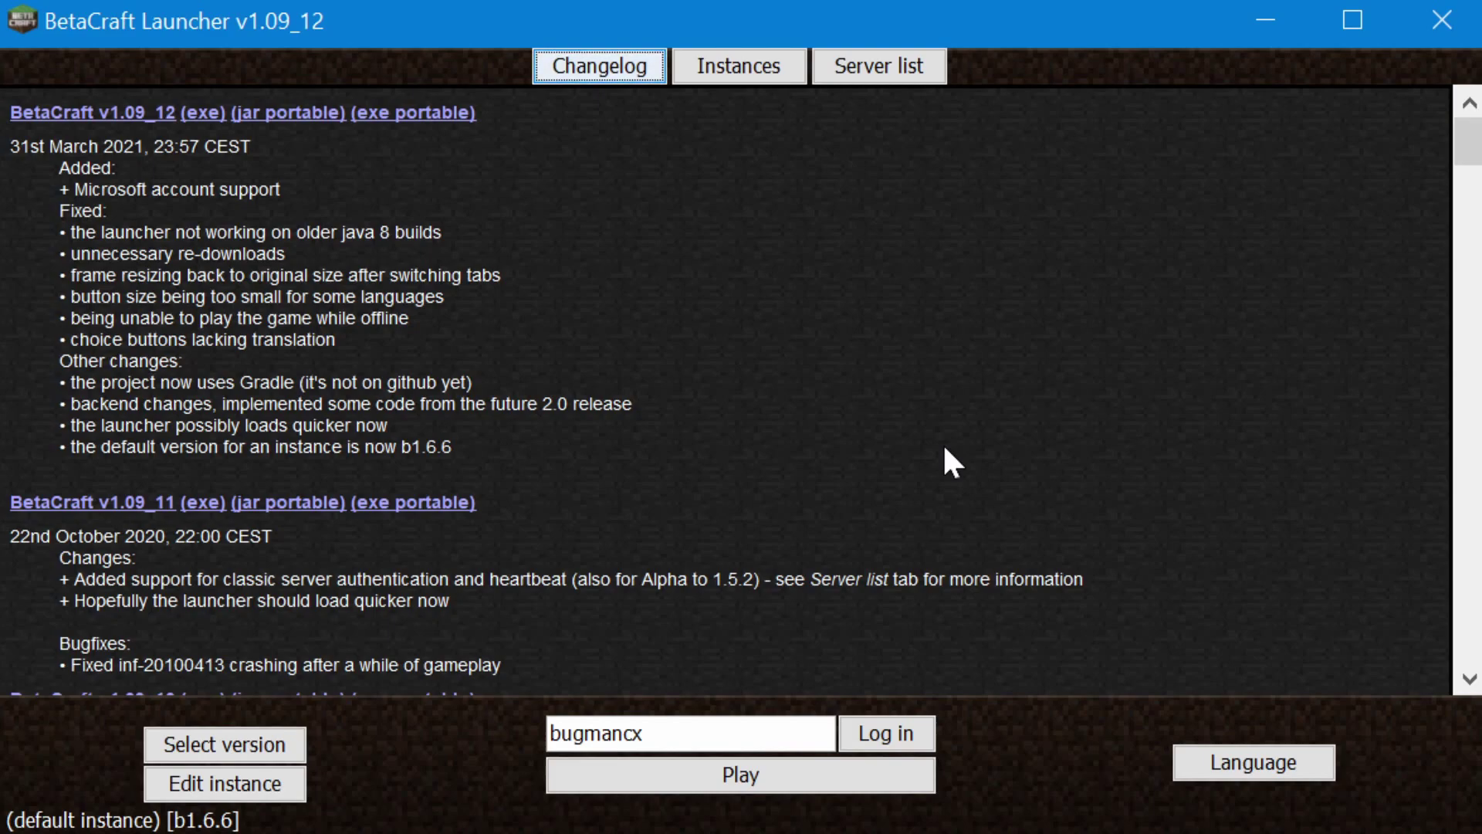
Browse the launcher's server list from the Classic servers to the Beta servers, and return to the changelog.
{"action": "left_click", "coordinate": [878, 71]}
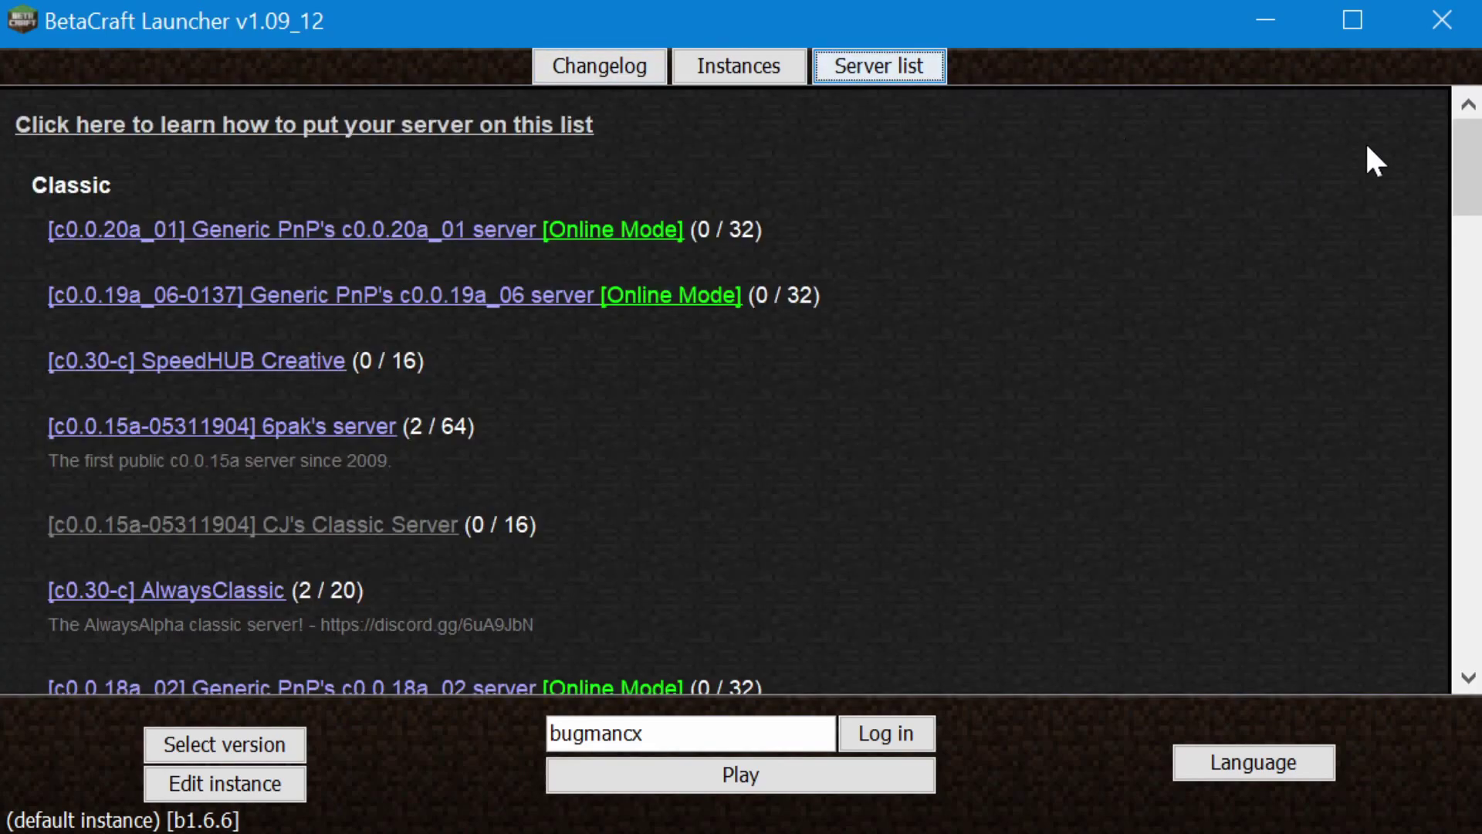
{"action": "left_click_drag", "start_coordinate": [1470, 159], "coordinate": [1418, 398]}
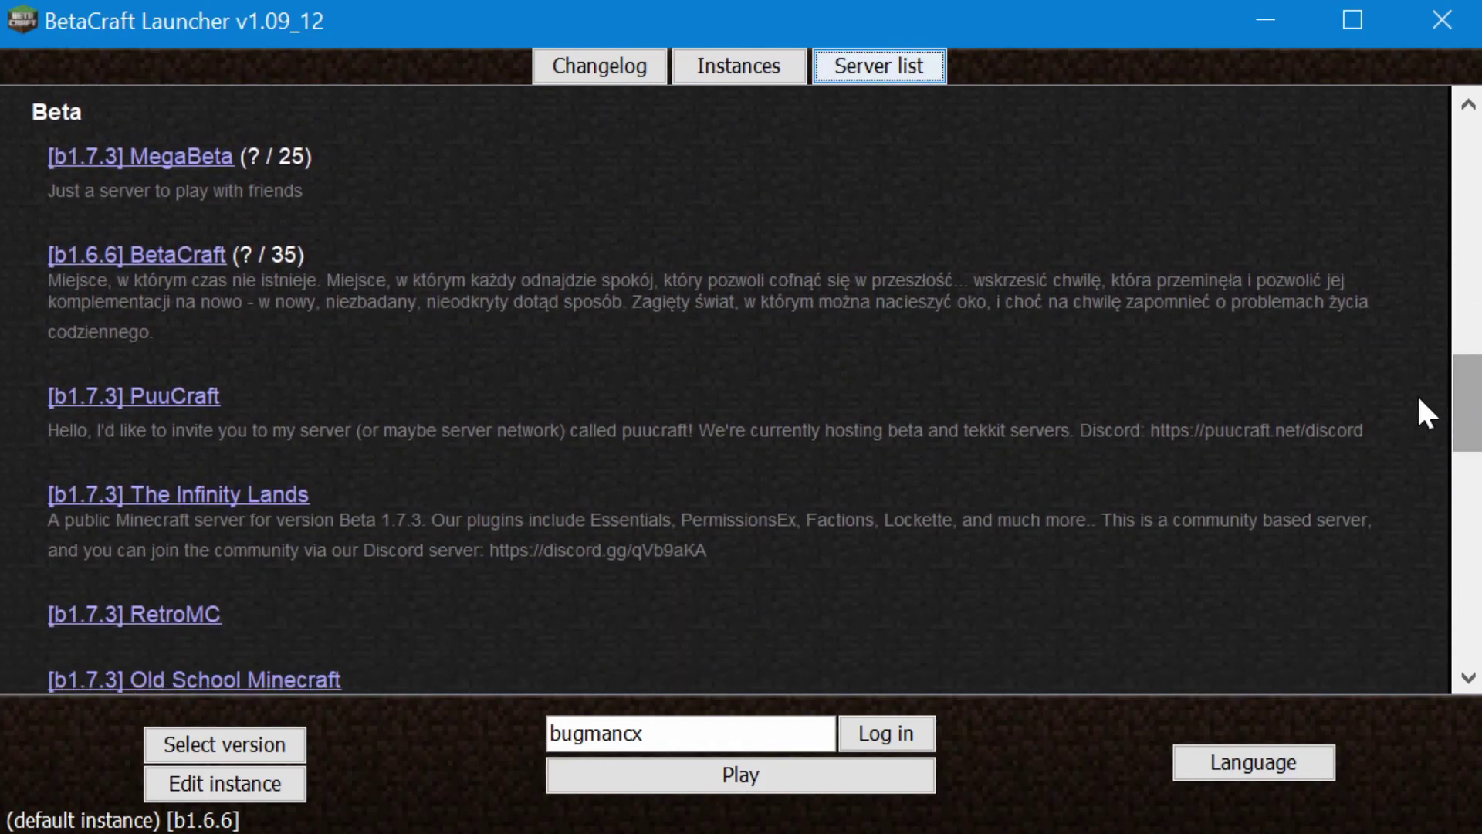
{"action": "left_click", "coordinate": [610, 71]}
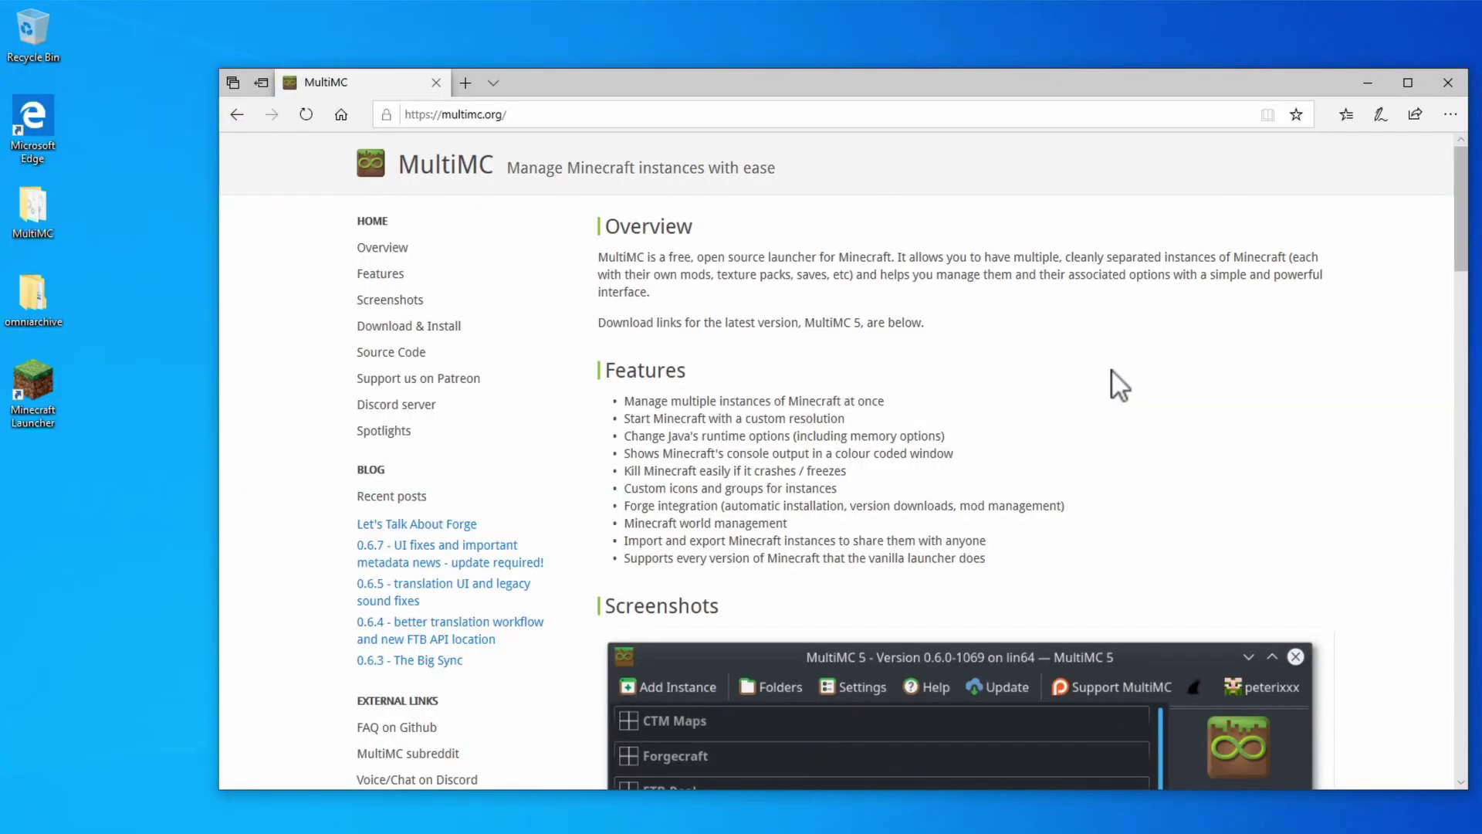
Close the MultiMC website and run MultiMC from its desktop folder, allowing it past the SmartScreen block.
{"action": "left_click", "coordinate": [602, 123]}
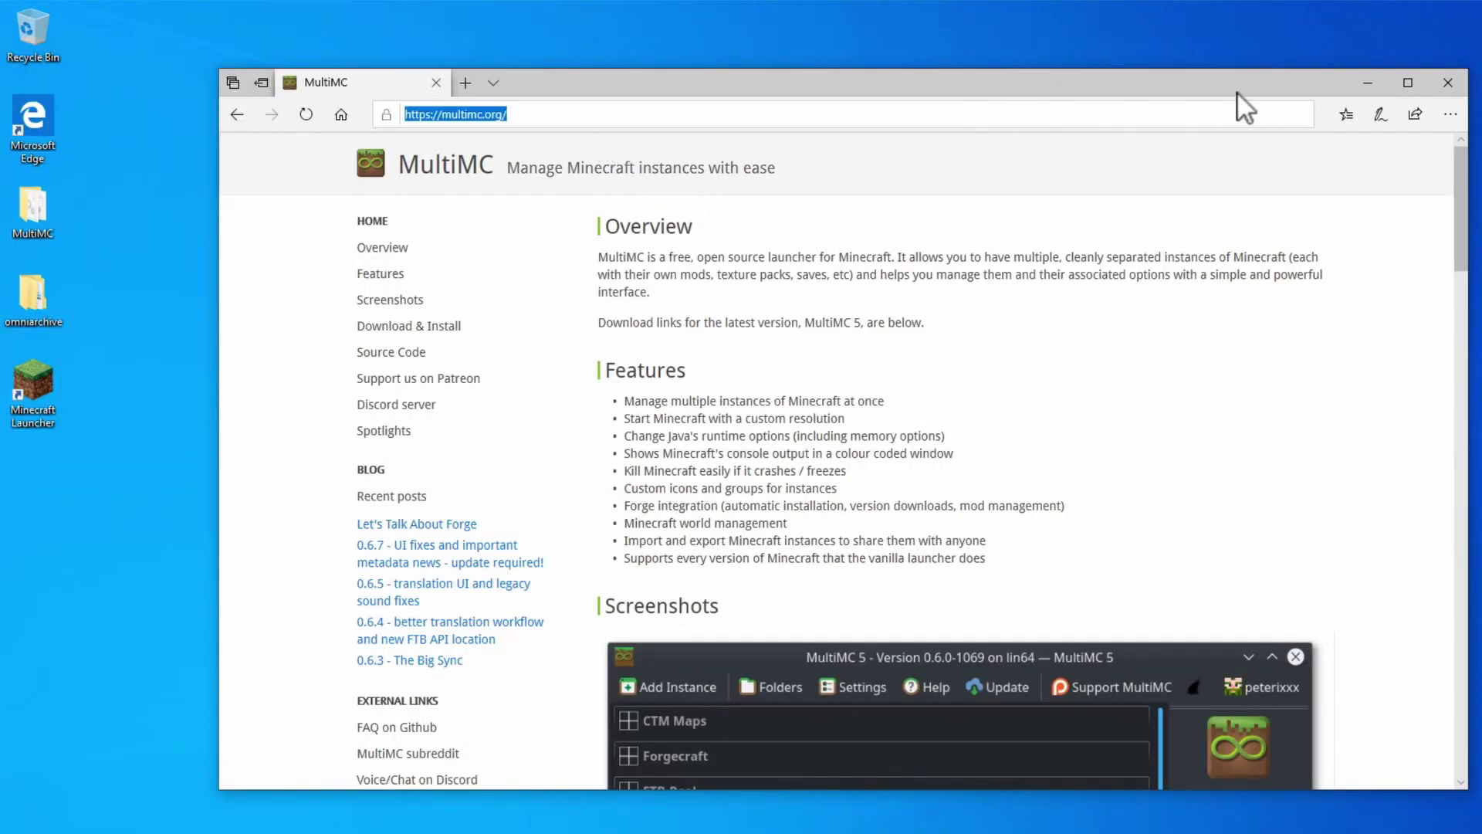
{"action": "left_click", "coordinate": [1448, 82]}
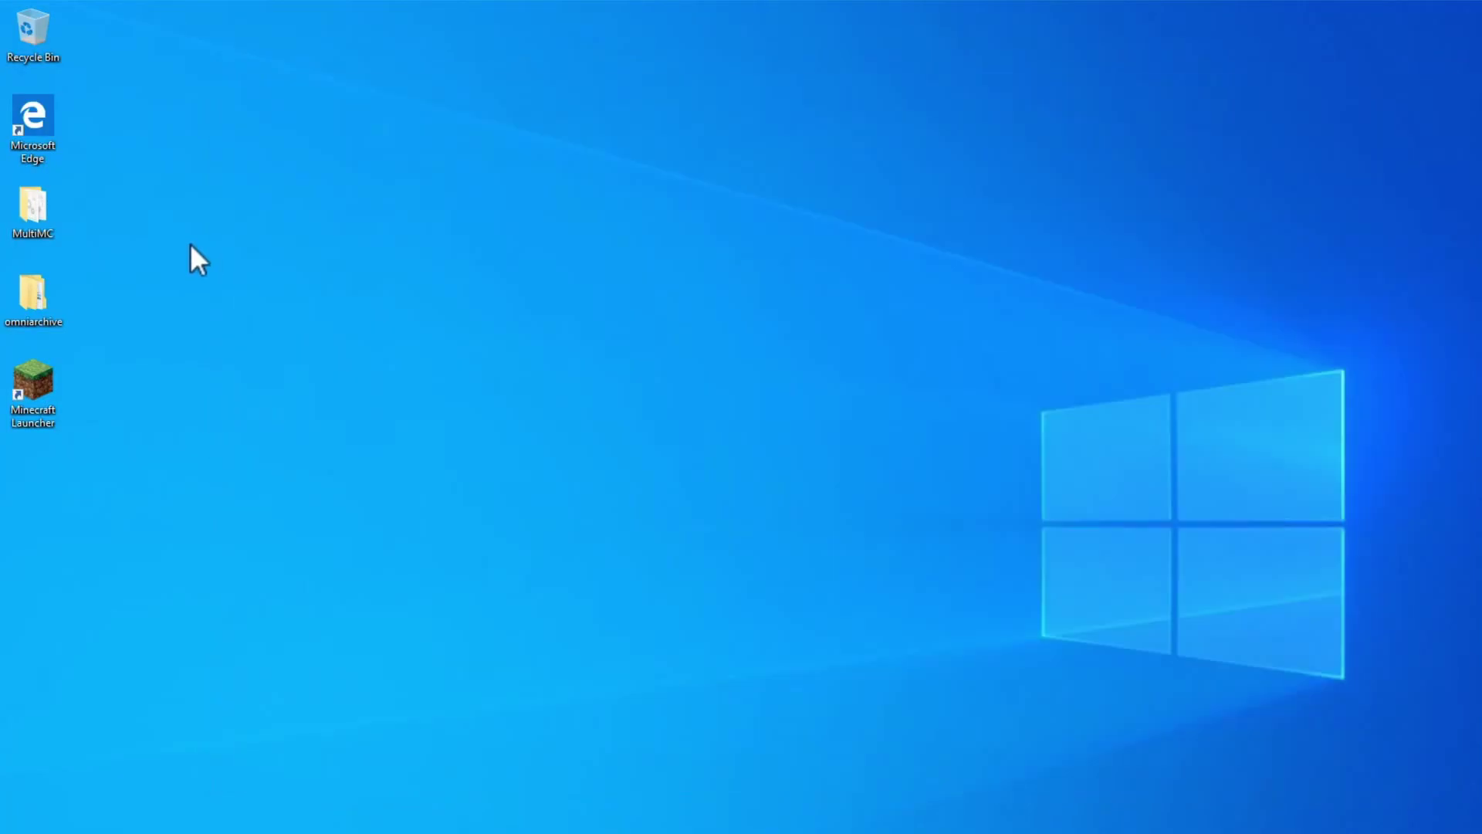
{"action": "double_click", "coordinate": [44, 214]}
{"action": "double_click", "coordinate": [559, 601]}
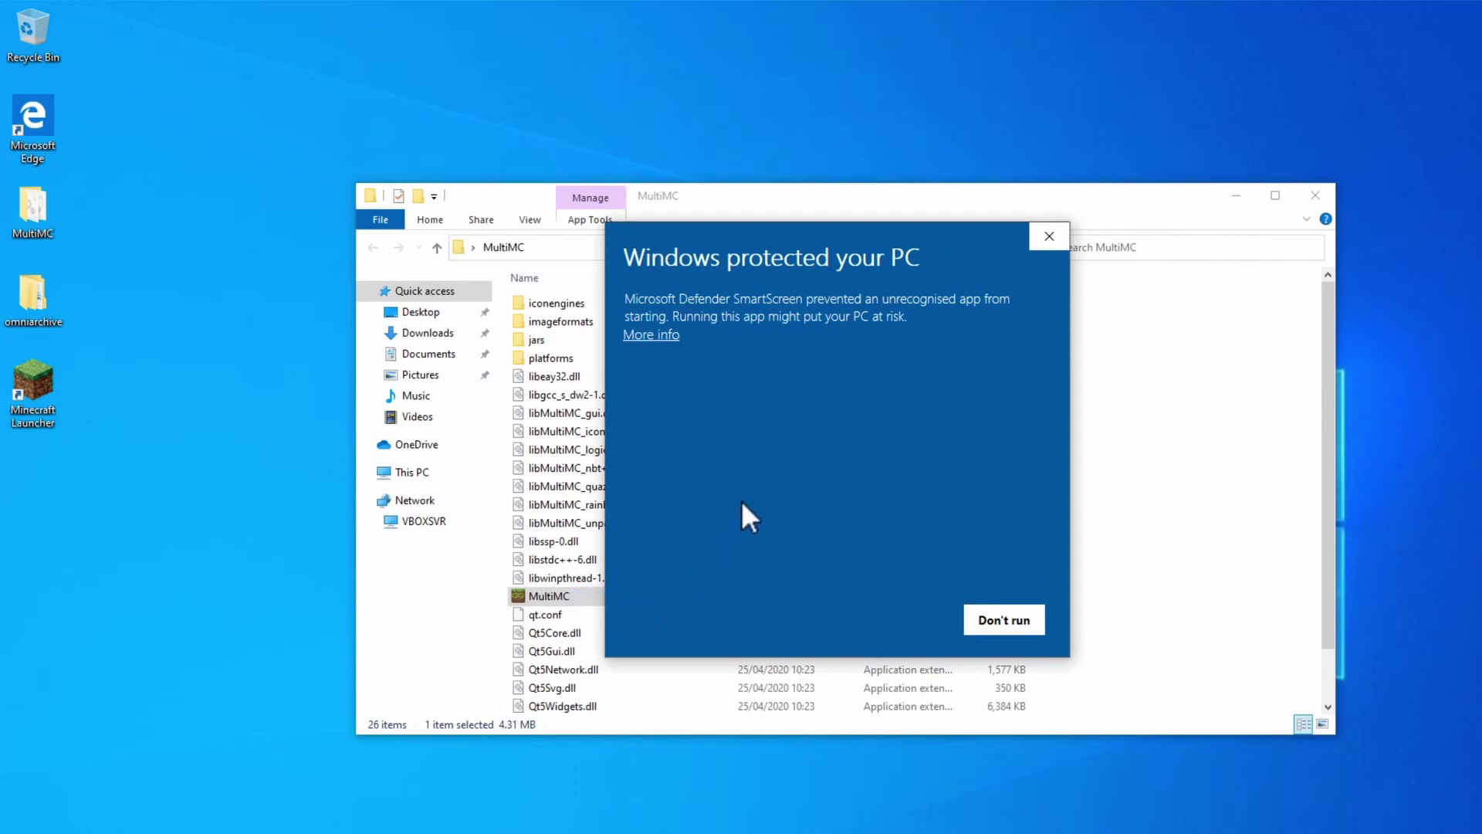
{"action": "left_click", "coordinate": [665, 337]}
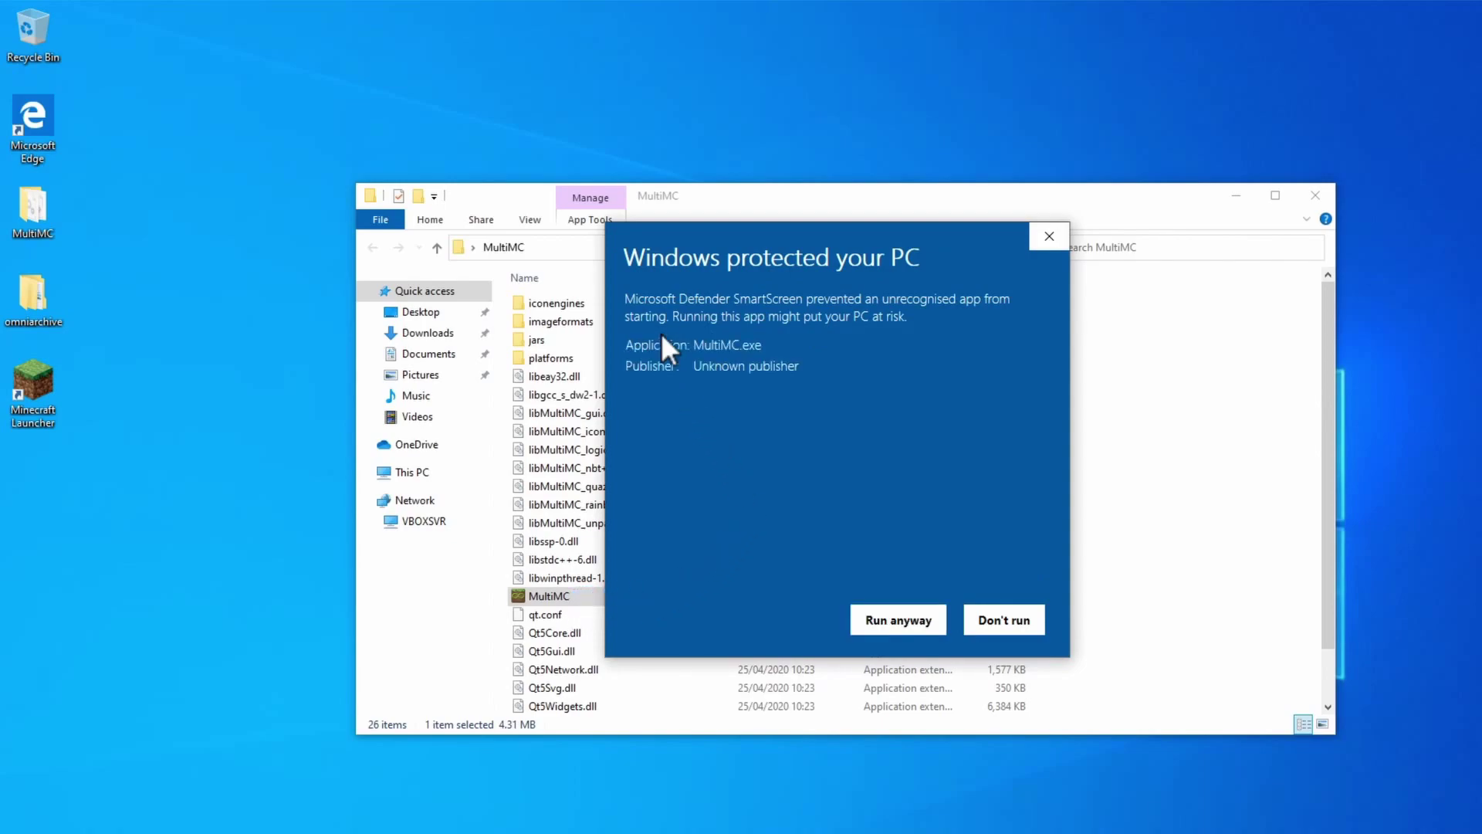
{"action": "left_click", "coordinate": [896, 620]}
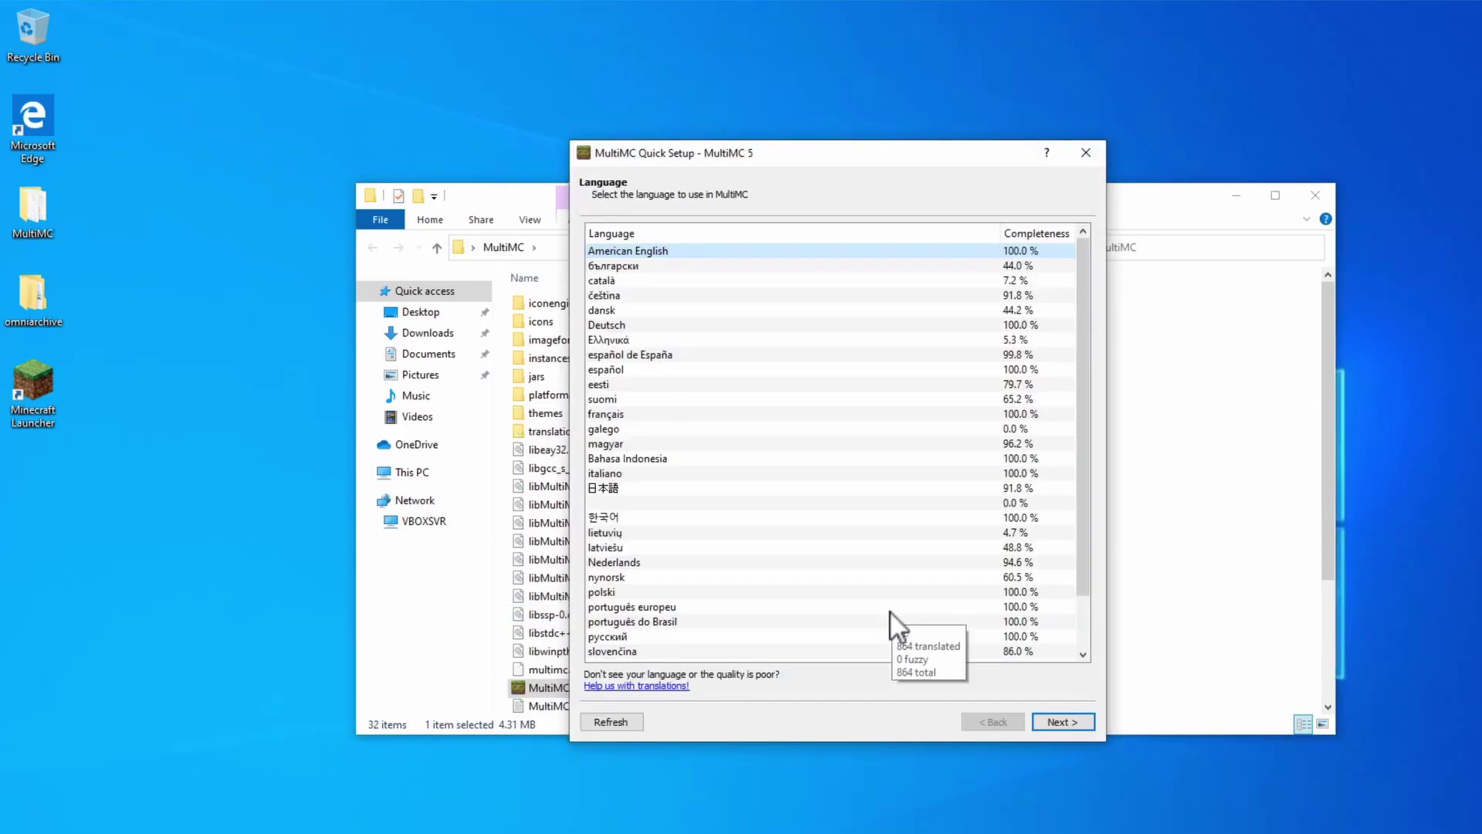
Accept American English as the language and choose javaw in C:/Program Files (x86)/Minecraft Launcher/runtime/jre-x64/bin as the Java executable.
{"action": "left_click", "coordinate": [1061, 719]}
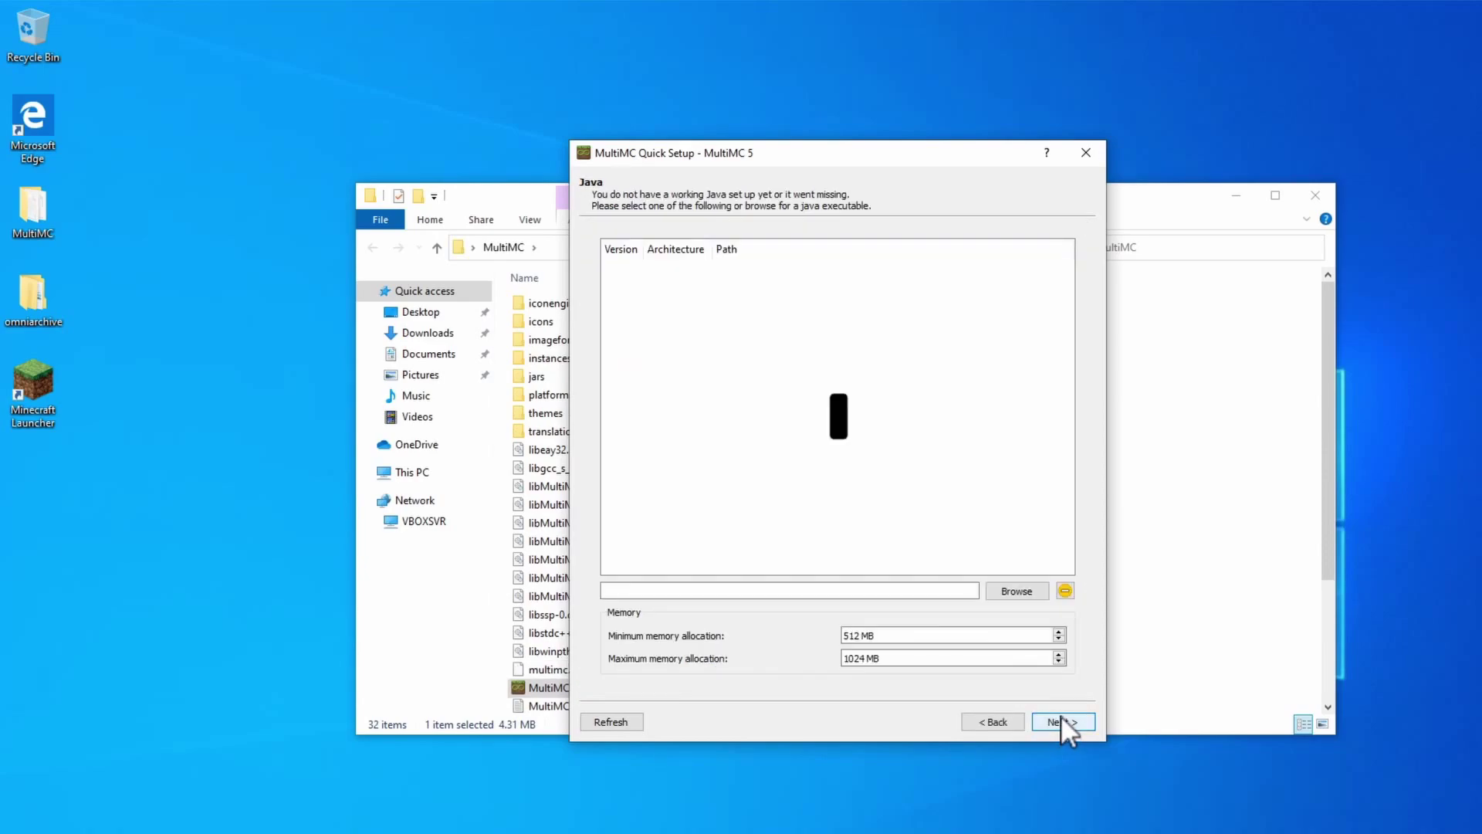
{"action": "left_click", "coordinate": [1007, 590]}
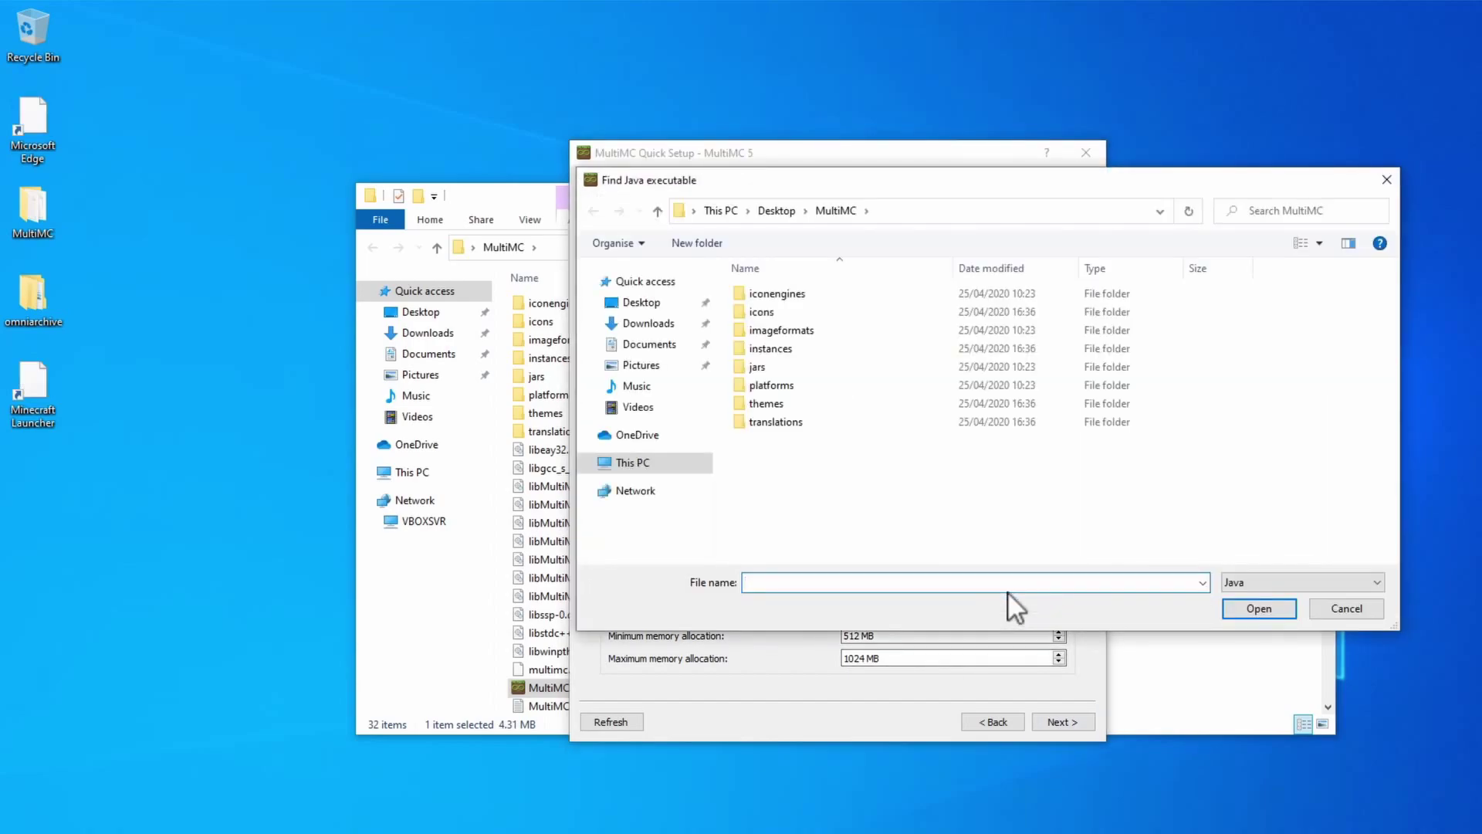
{"action": "left_click", "coordinate": [586, 462]}
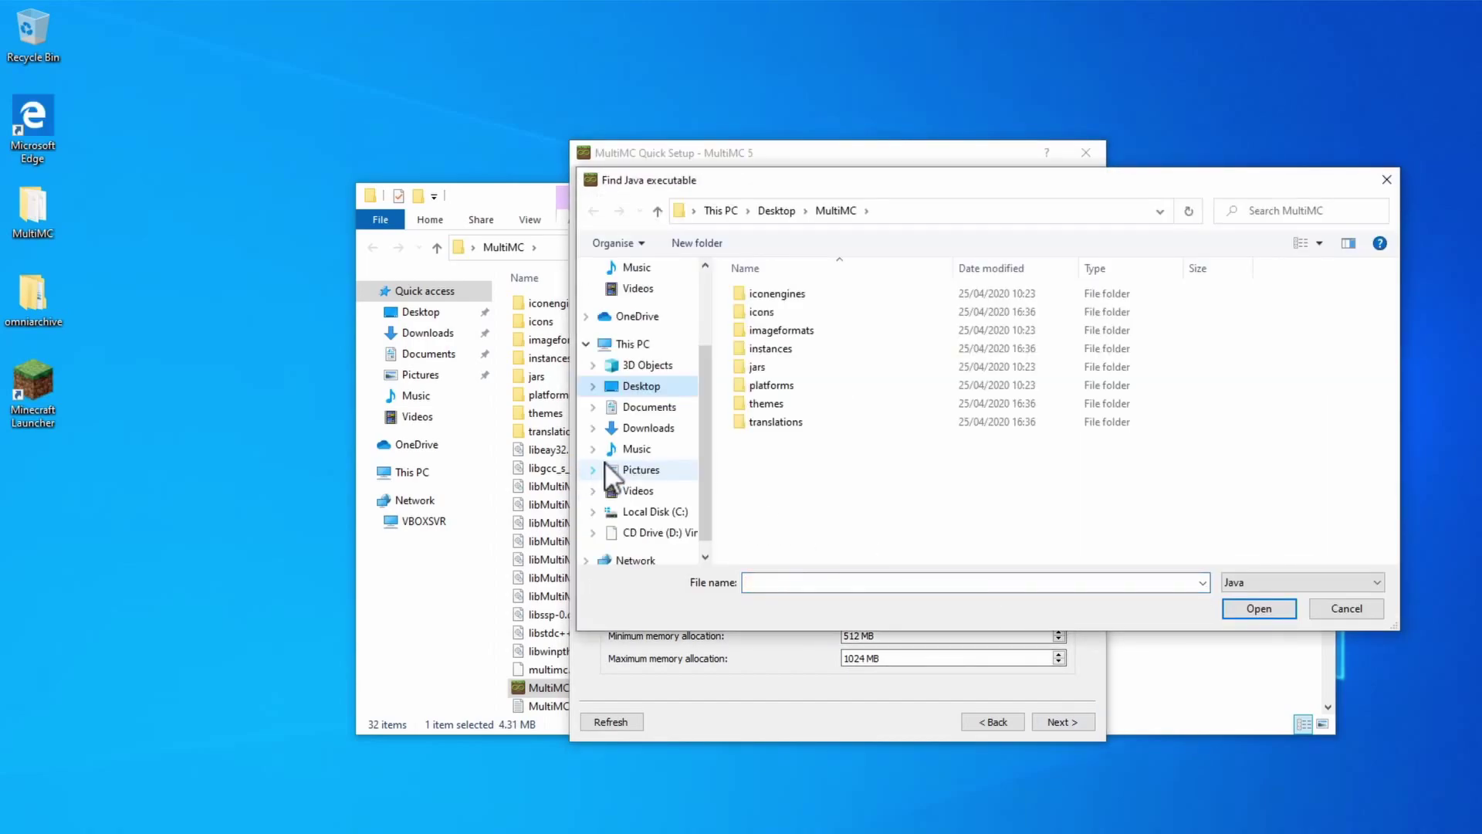
{"action": "scroll", "coordinate": [654, 510], "scroll_direction": "down", "scroll_amount": 2}
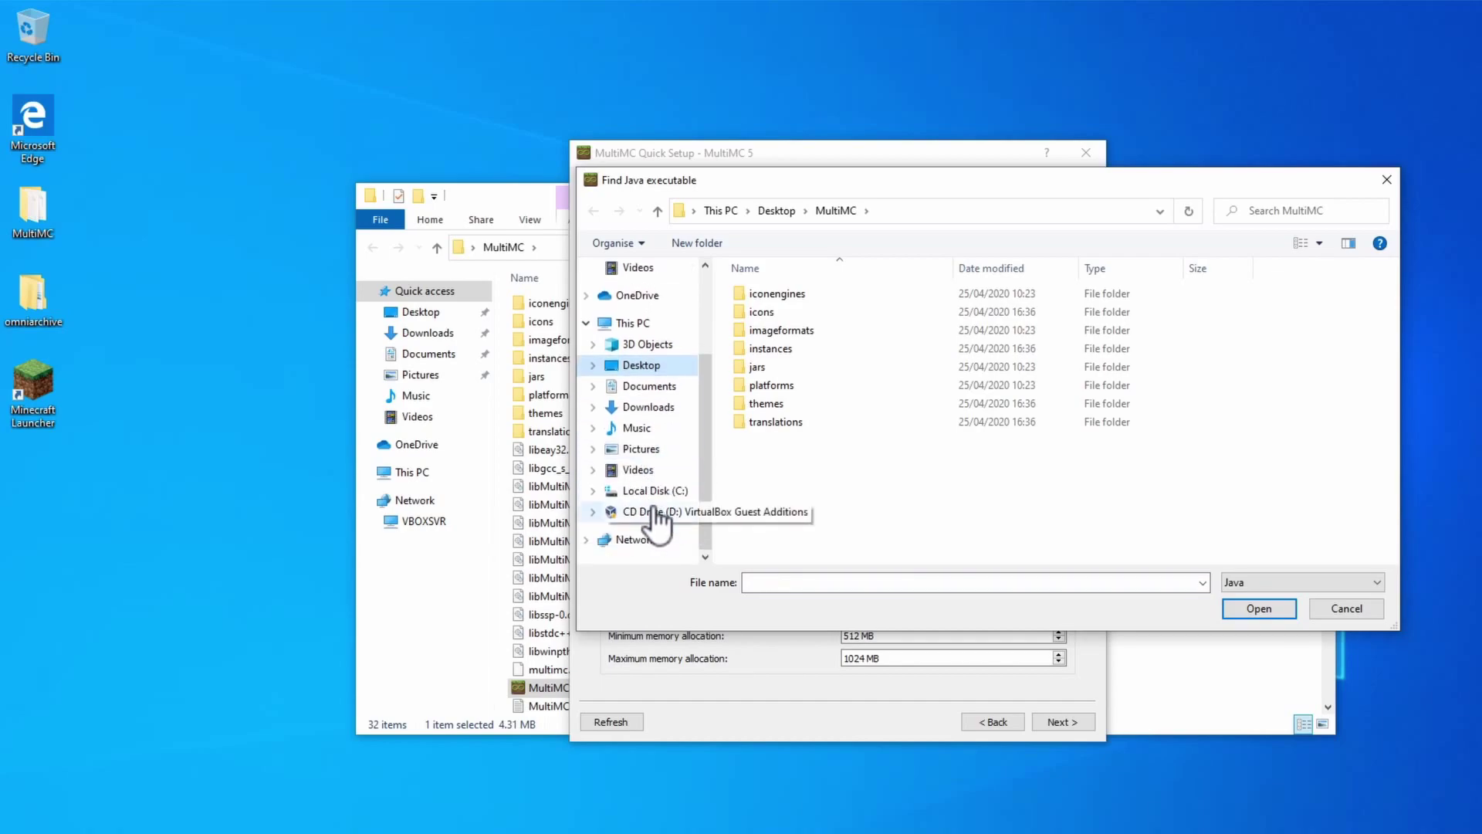
{"action": "left_click", "coordinate": [656, 492]}
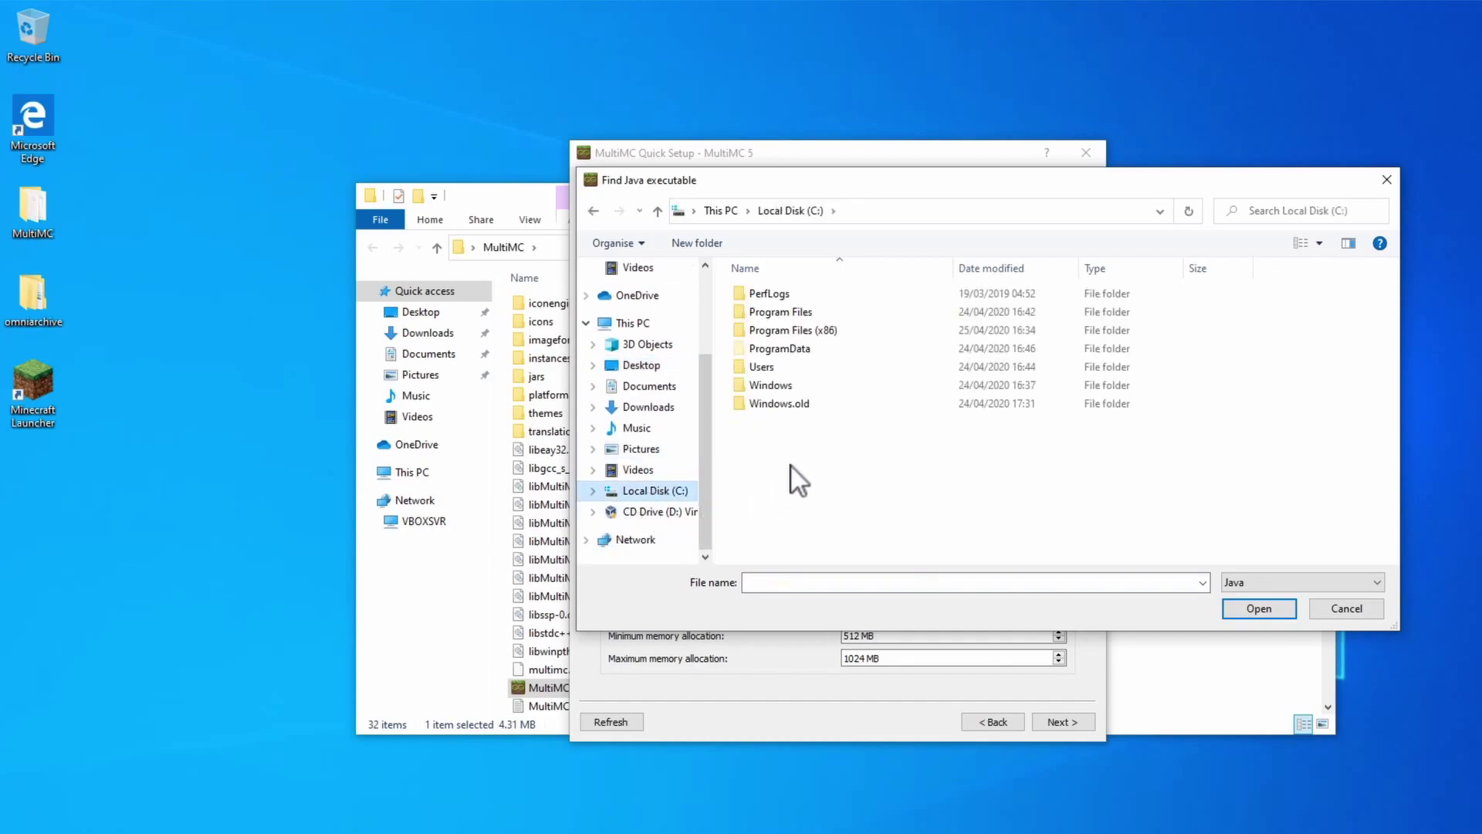
{"action": "double_click", "coordinate": [805, 332]}
{"action": "double_click", "coordinate": [795, 350]}
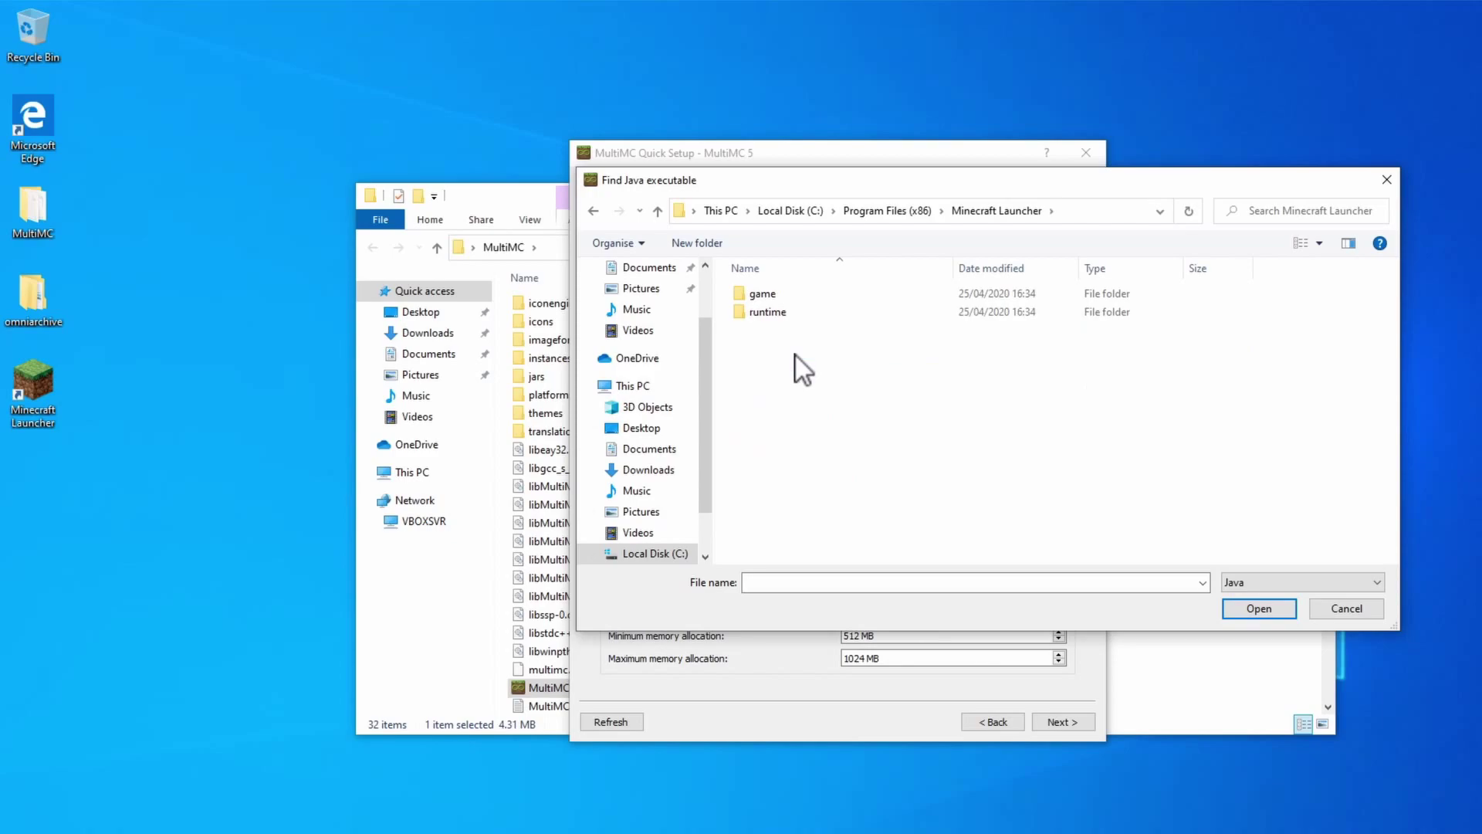
{"action": "double_click", "coordinate": [762, 317]}
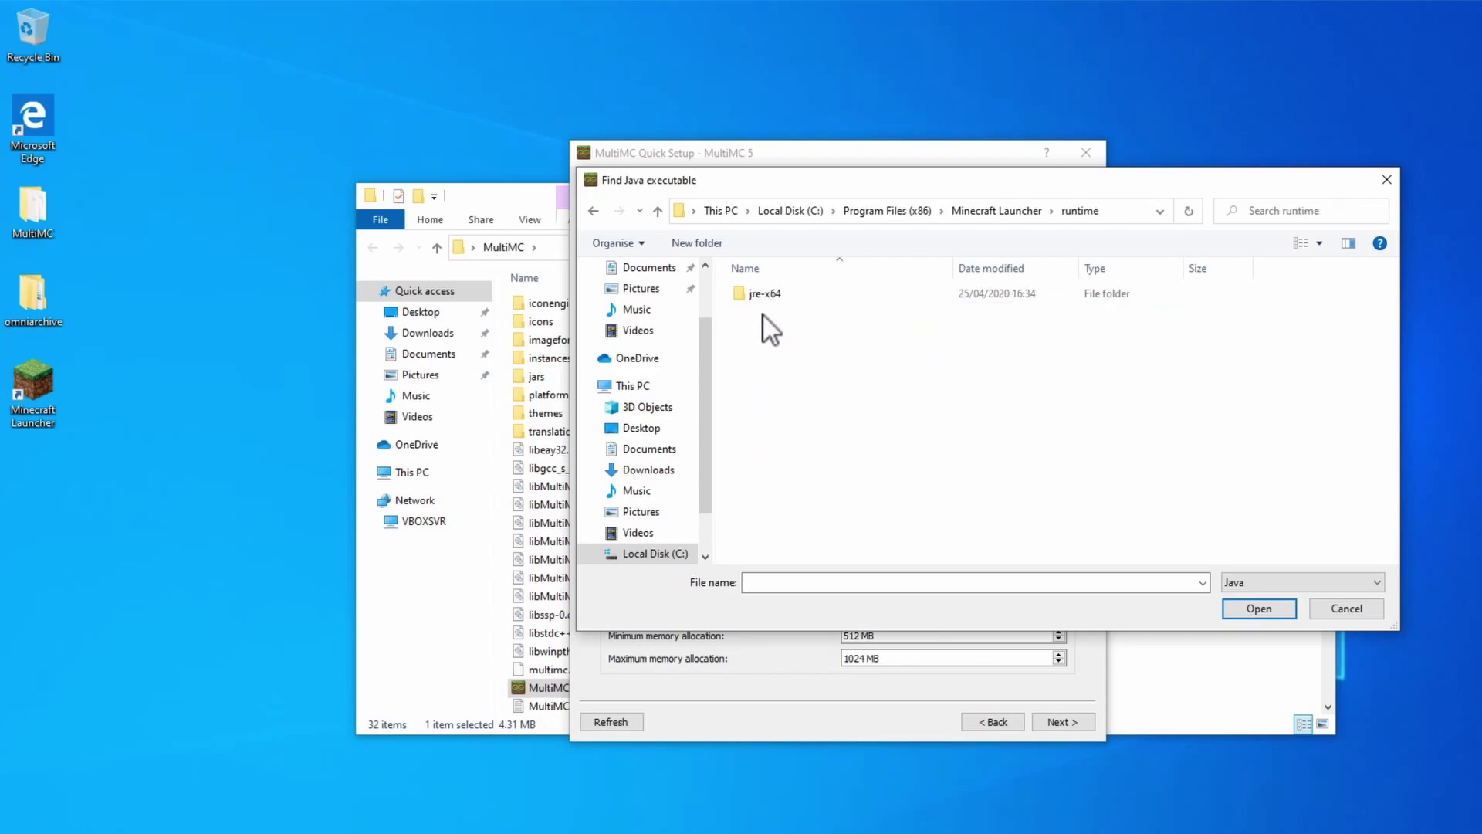
{"action": "left_click", "coordinate": [762, 300]}
{"action": "double_click", "coordinate": [763, 300]}
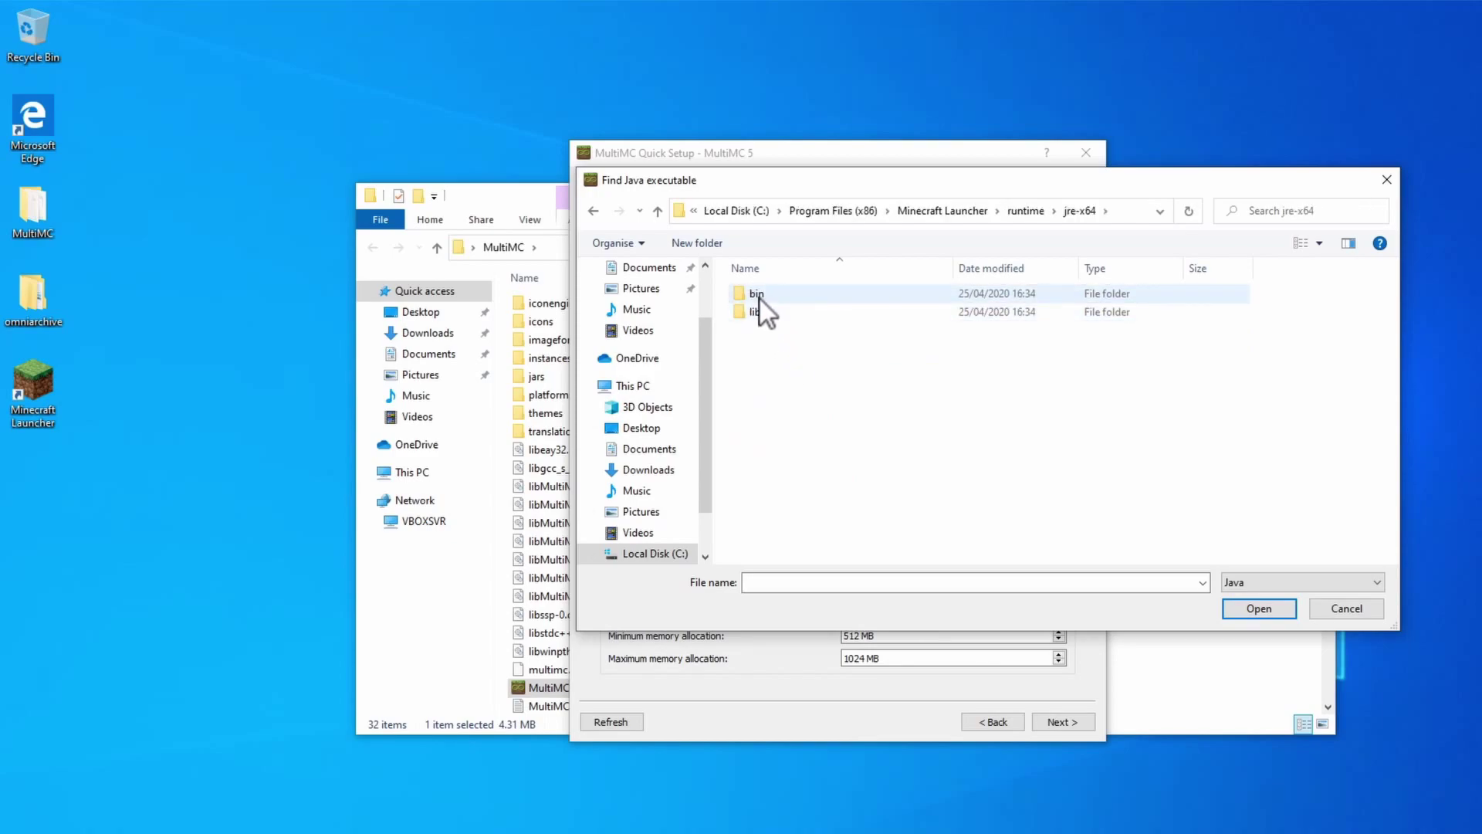
{"action": "double_click", "coordinate": [761, 299]}
{"action": "left_click", "coordinate": [755, 353]}
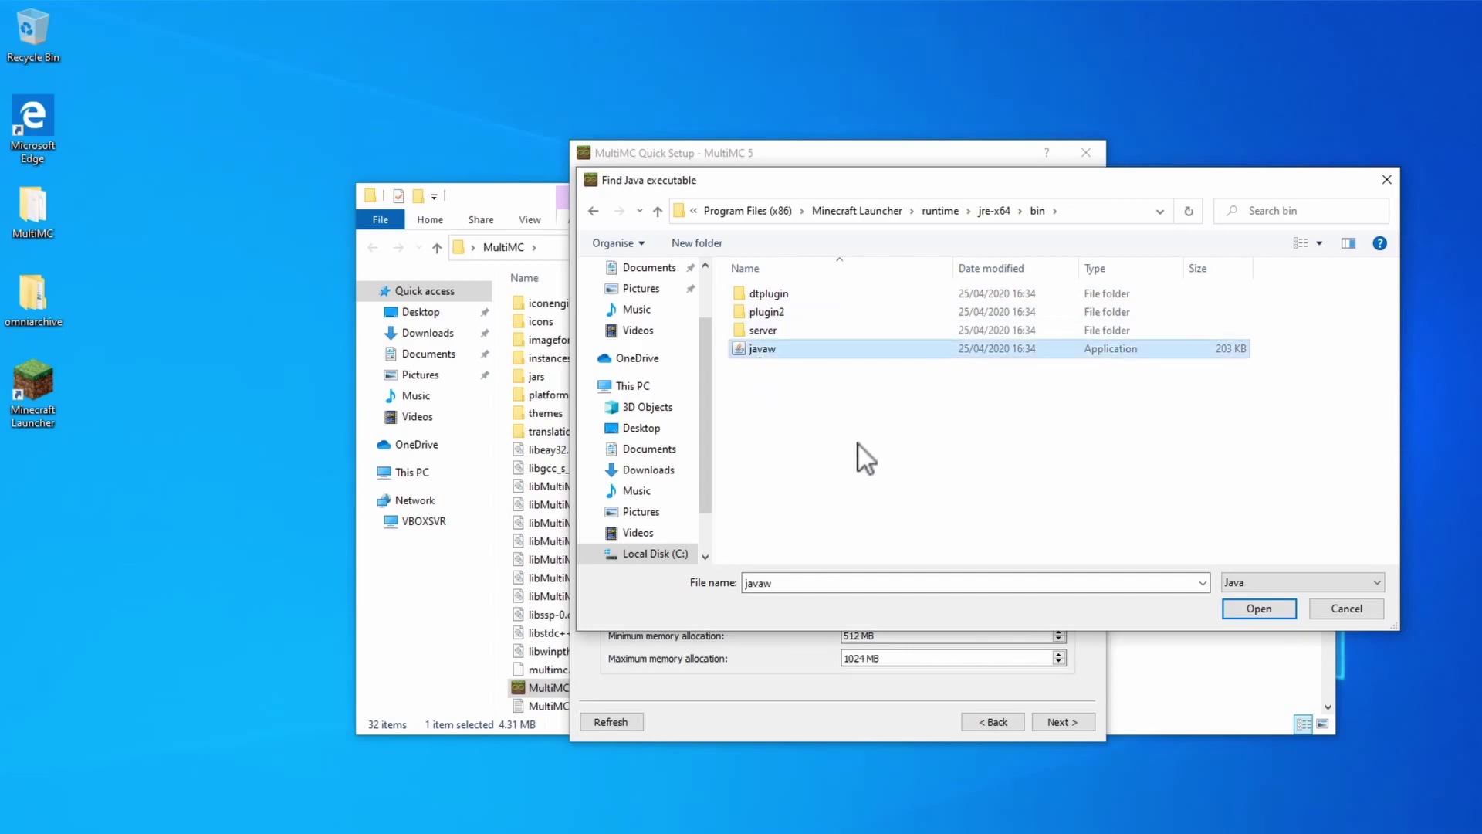
{"action": "left_click", "coordinate": [1268, 614]}
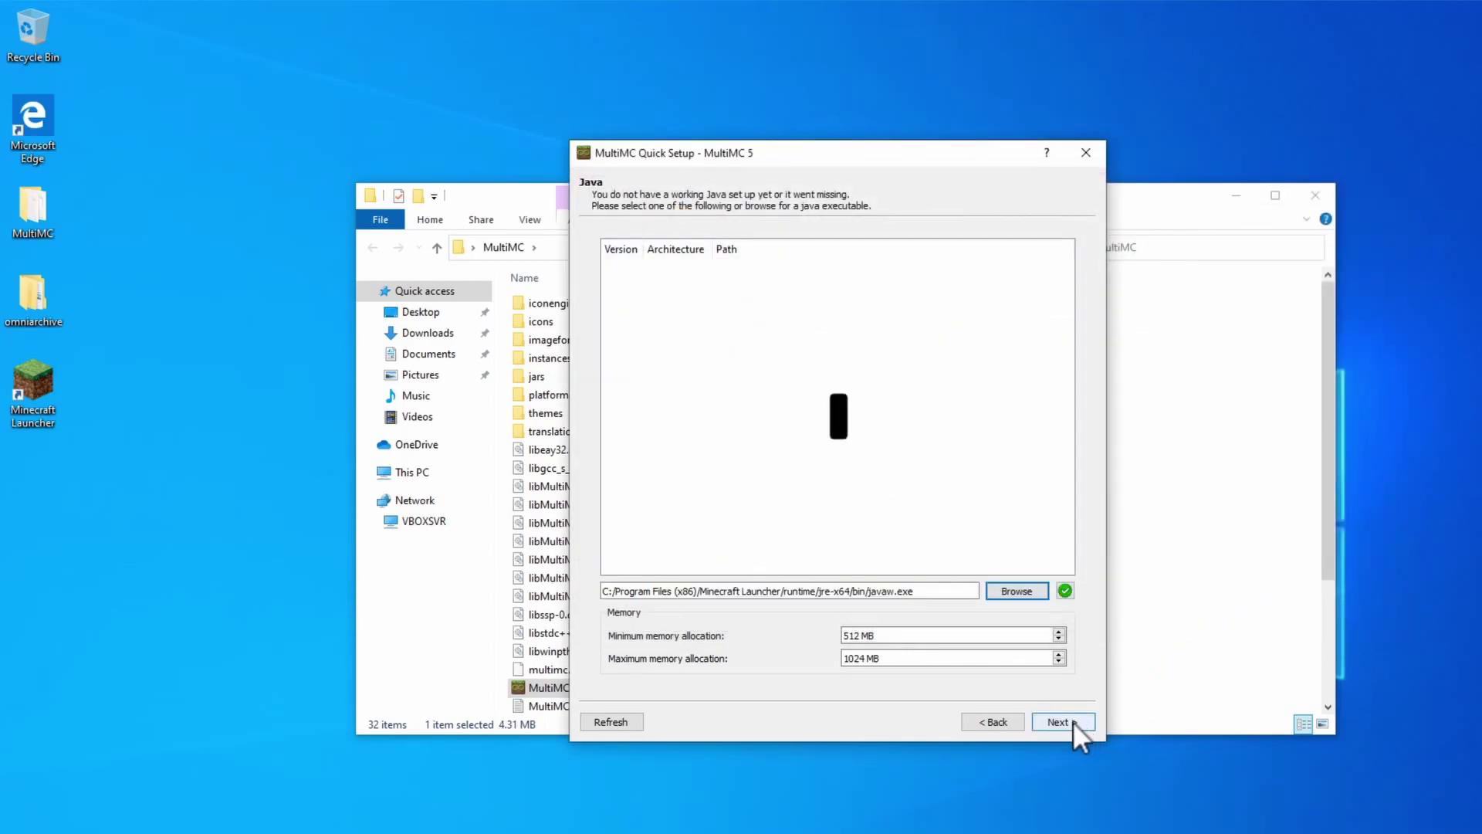
Accept the Java settings, disable analytics, and finish the MultiMC quick setup.
{"action": "left_click", "coordinate": [1072, 721]}
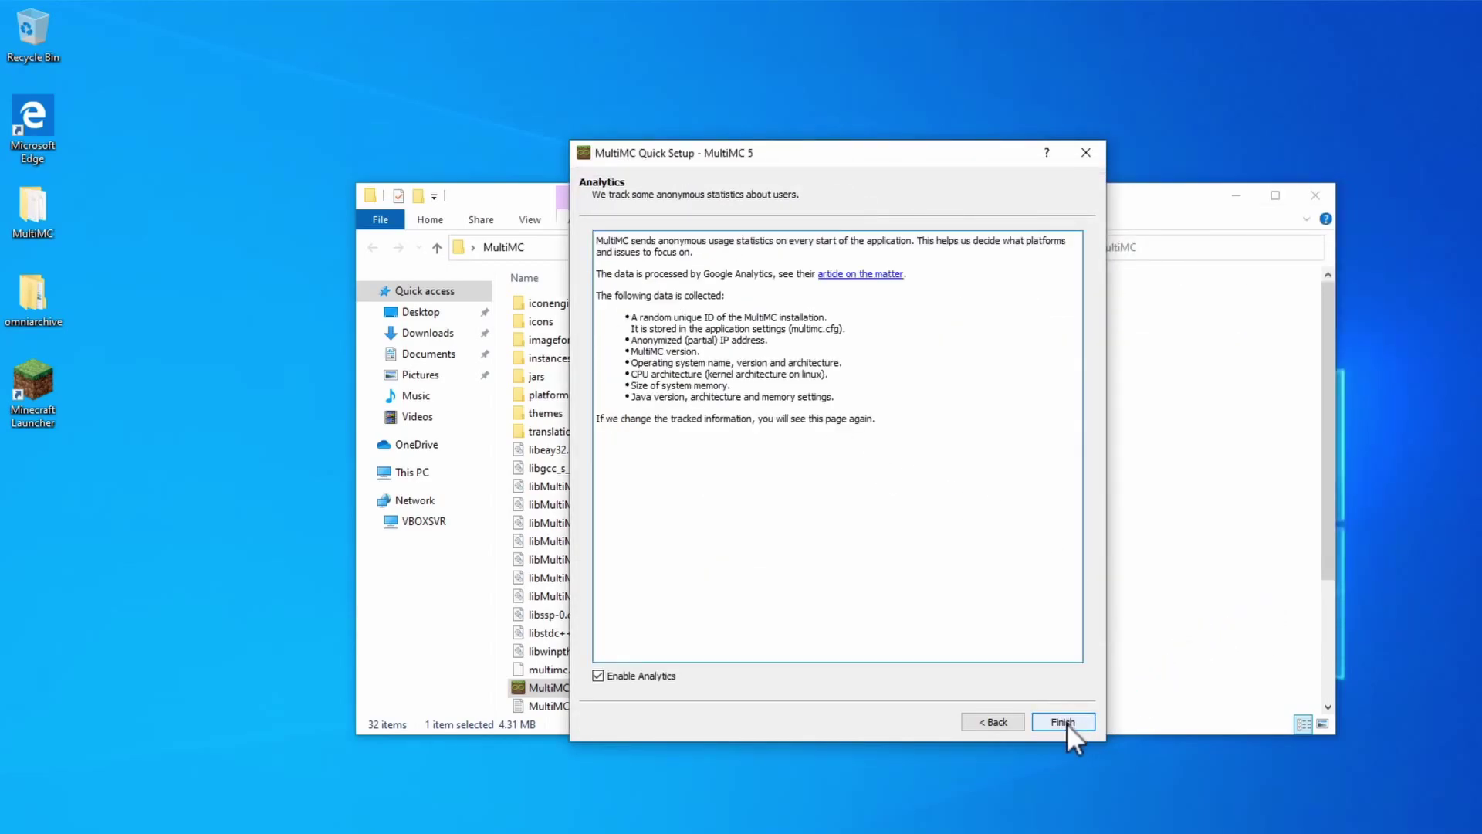
{"action": "left_click", "coordinate": [606, 676]}
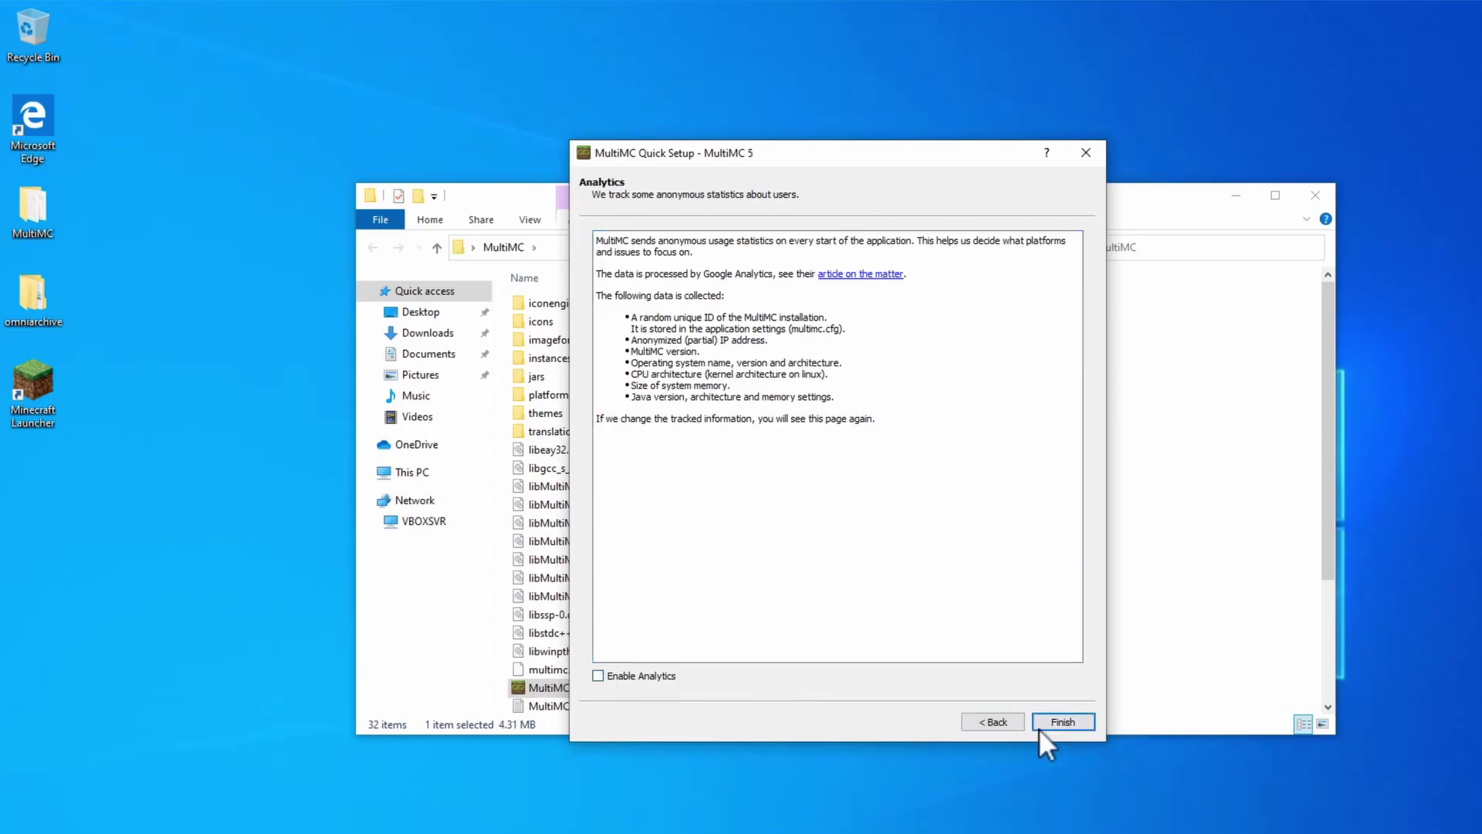
{"action": "left_click", "coordinate": [1061, 720]}
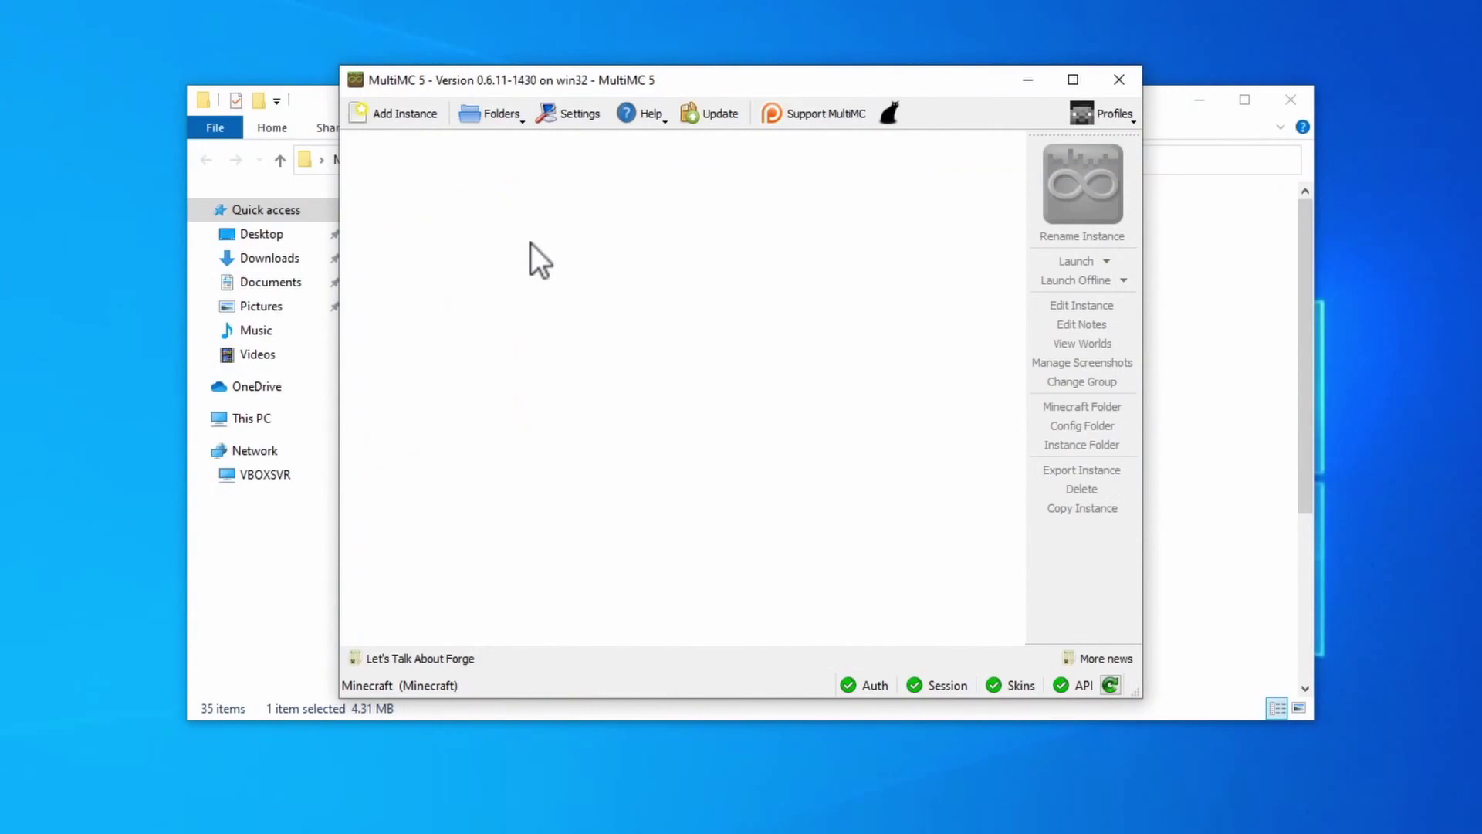
Create a vanilla instance of version c0.0.13a_03, including Alphas in the version filter.
{"action": "left_click", "coordinate": [400, 114]}
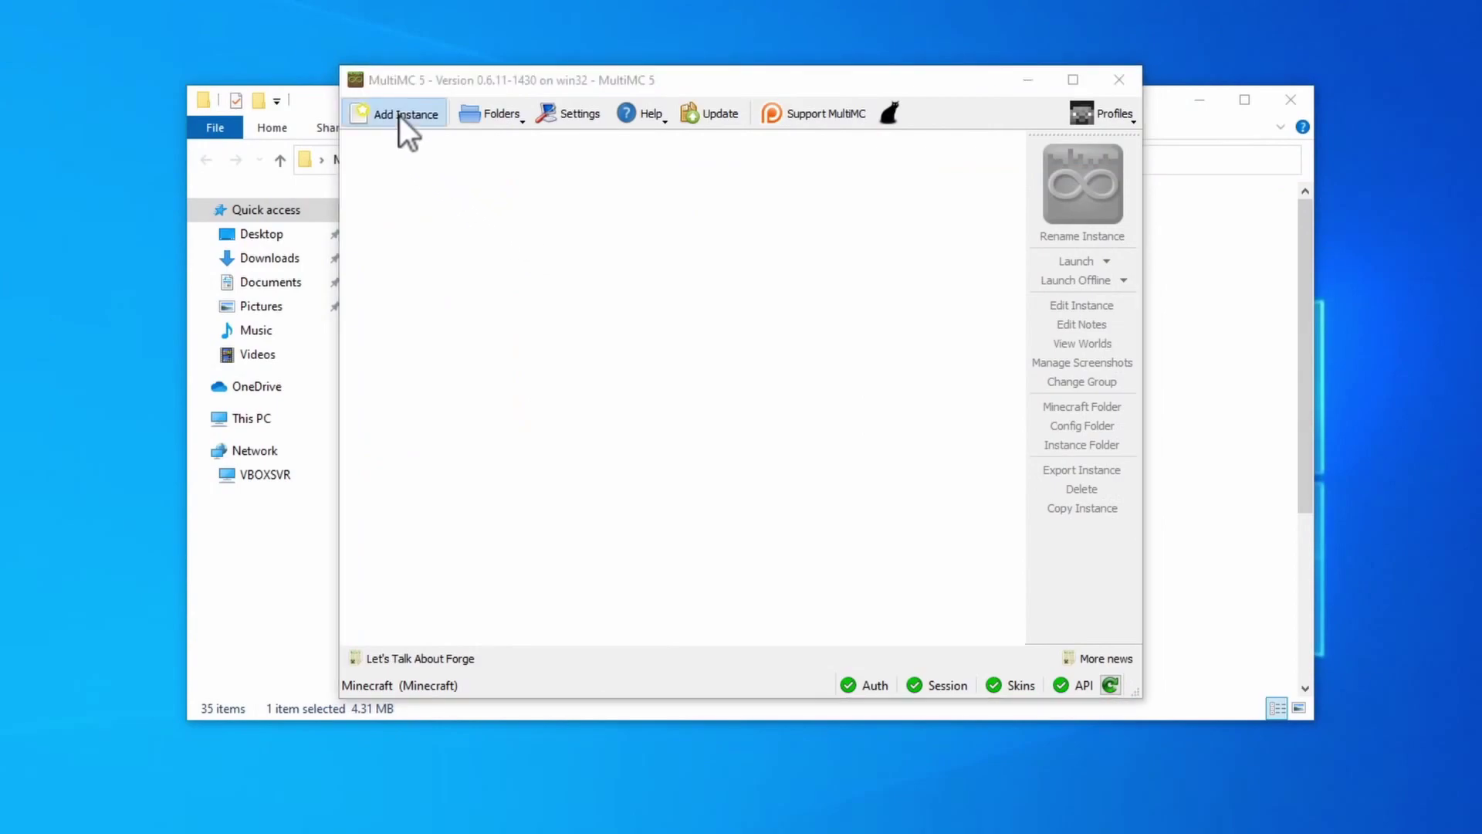
{"action": "left_click", "coordinate": [1007, 472]}
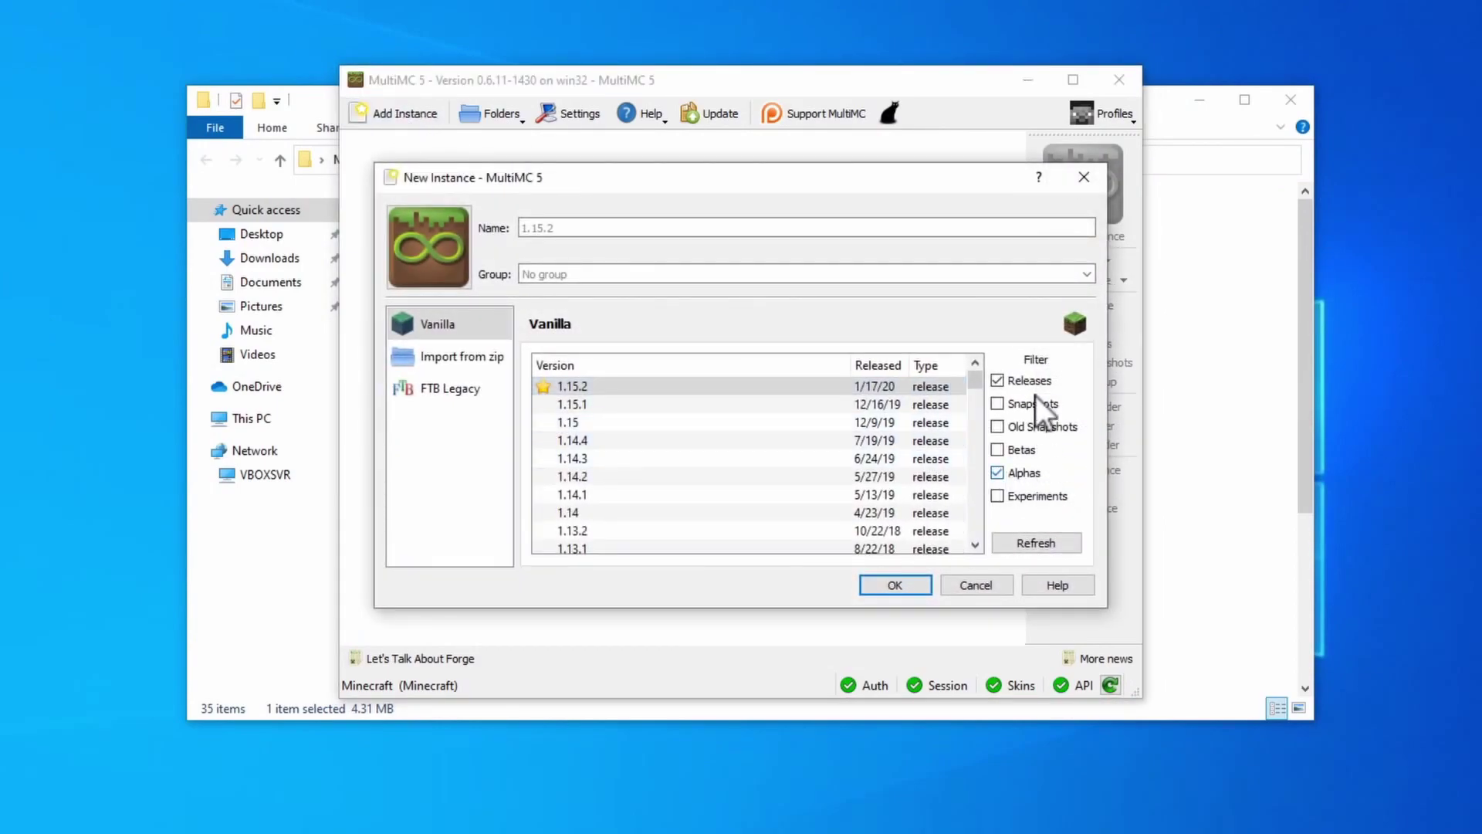
{"action": "left_click_drag", "start_coordinate": [977, 384], "coordinate": [980, 534]}
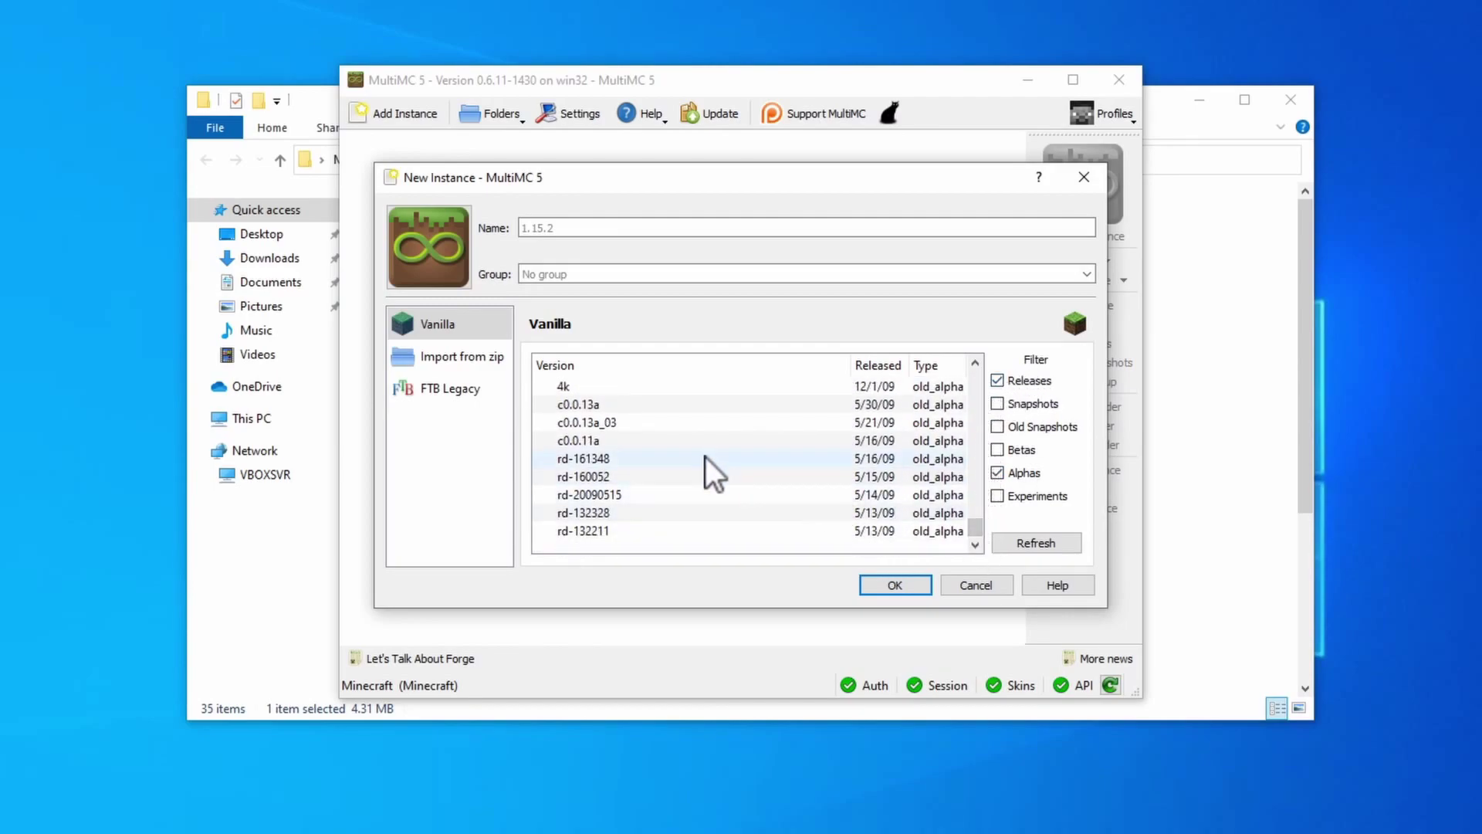
{"action": "scroll", "coordinate": [706, 457], "scroll_direction": "up", "scroll_amount": 3}
{"action": "scroll", "coordinate": [705, 456], "scroll_direction": "down", "scroll_amount": 3}
{"action": "left_click", "coordinate": [605, 421]}
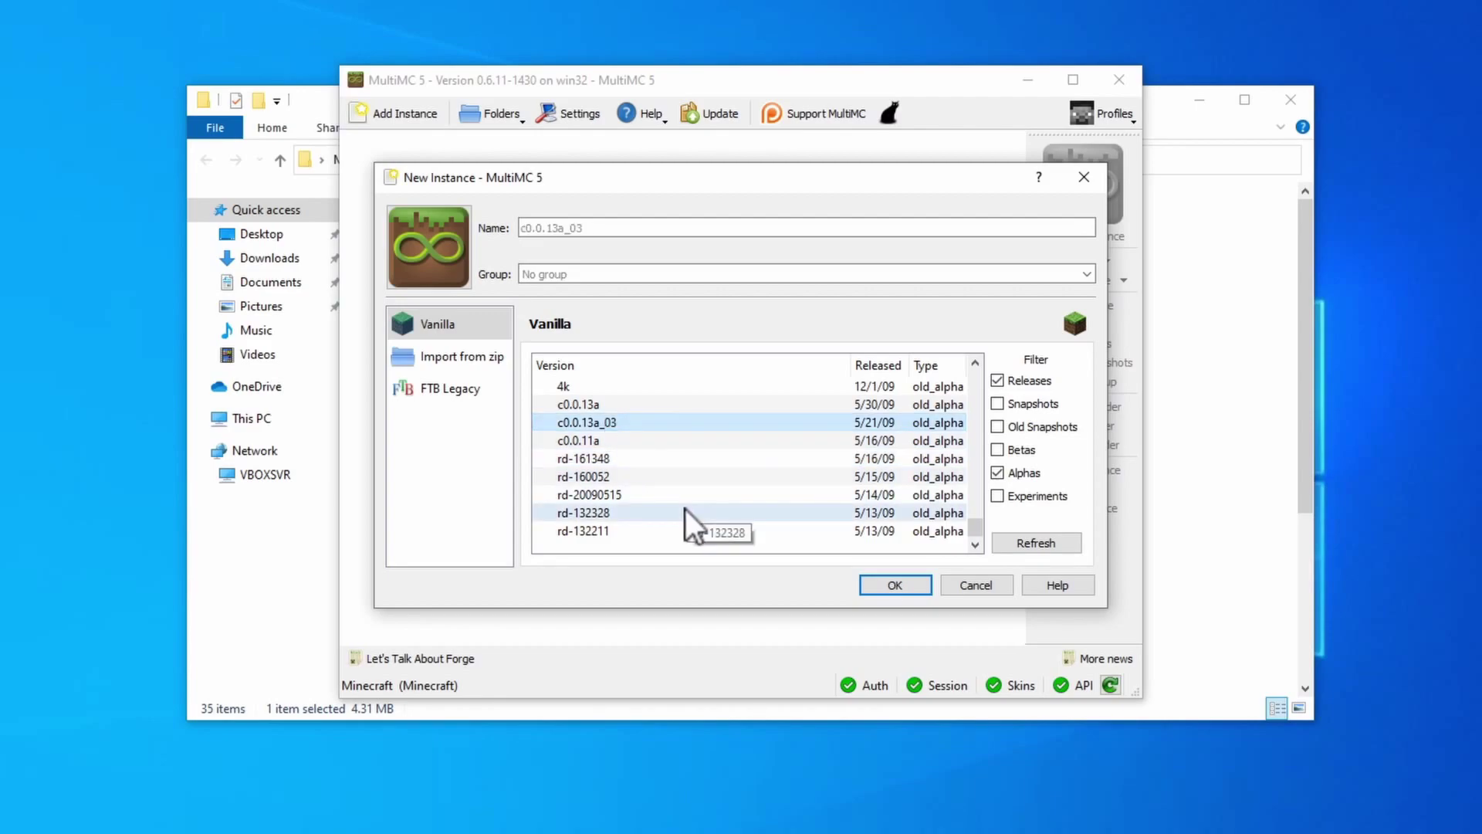
{"action": "left_click", "coordinate": [897, 586]}
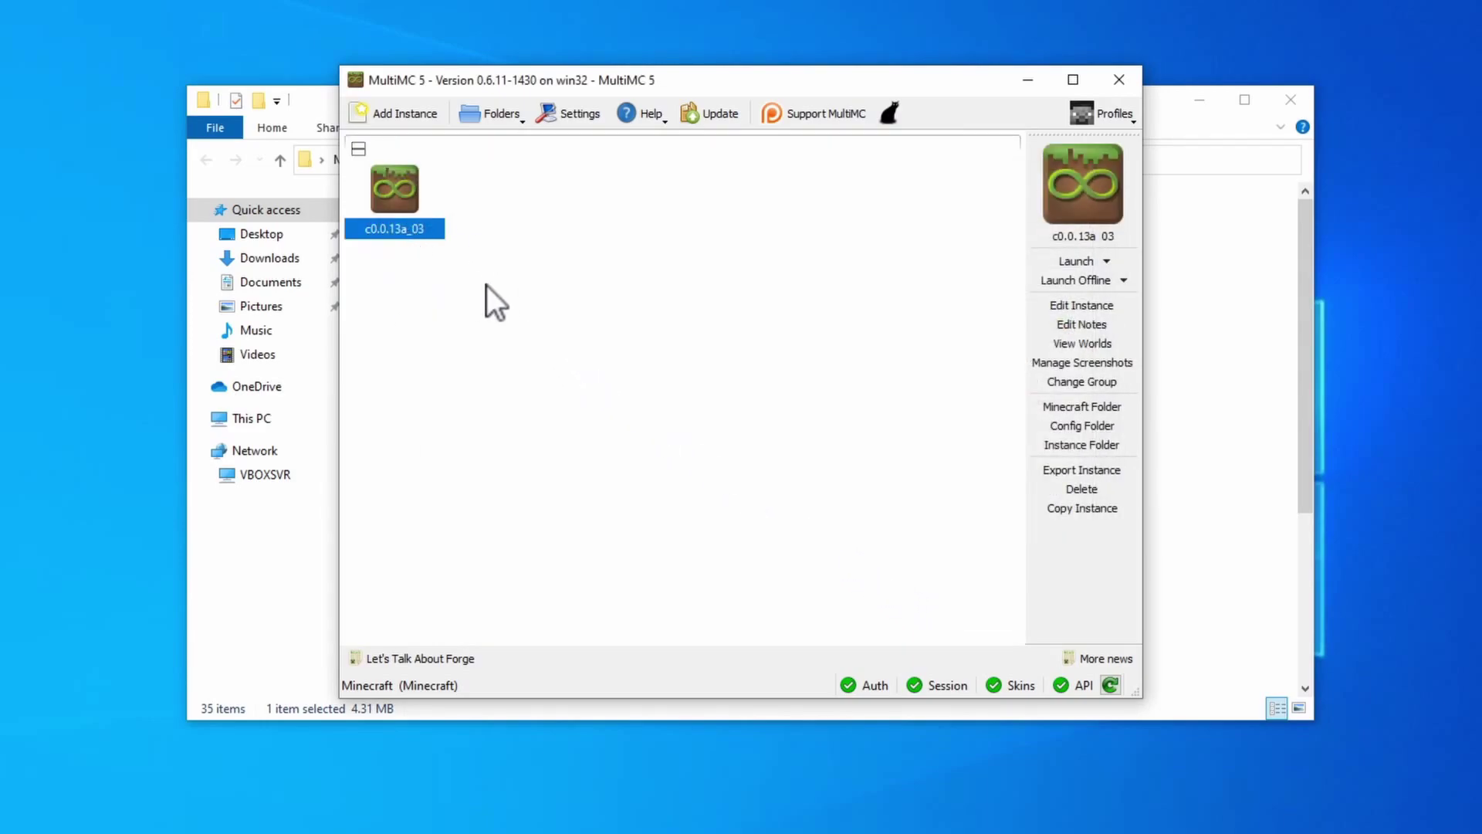
Launch the c0.0.13a_03 instance, accept opening the account manager, and start adding a Mojang or Minecraft account.
{"action": "double_click", "coordinate": [397, 202]}
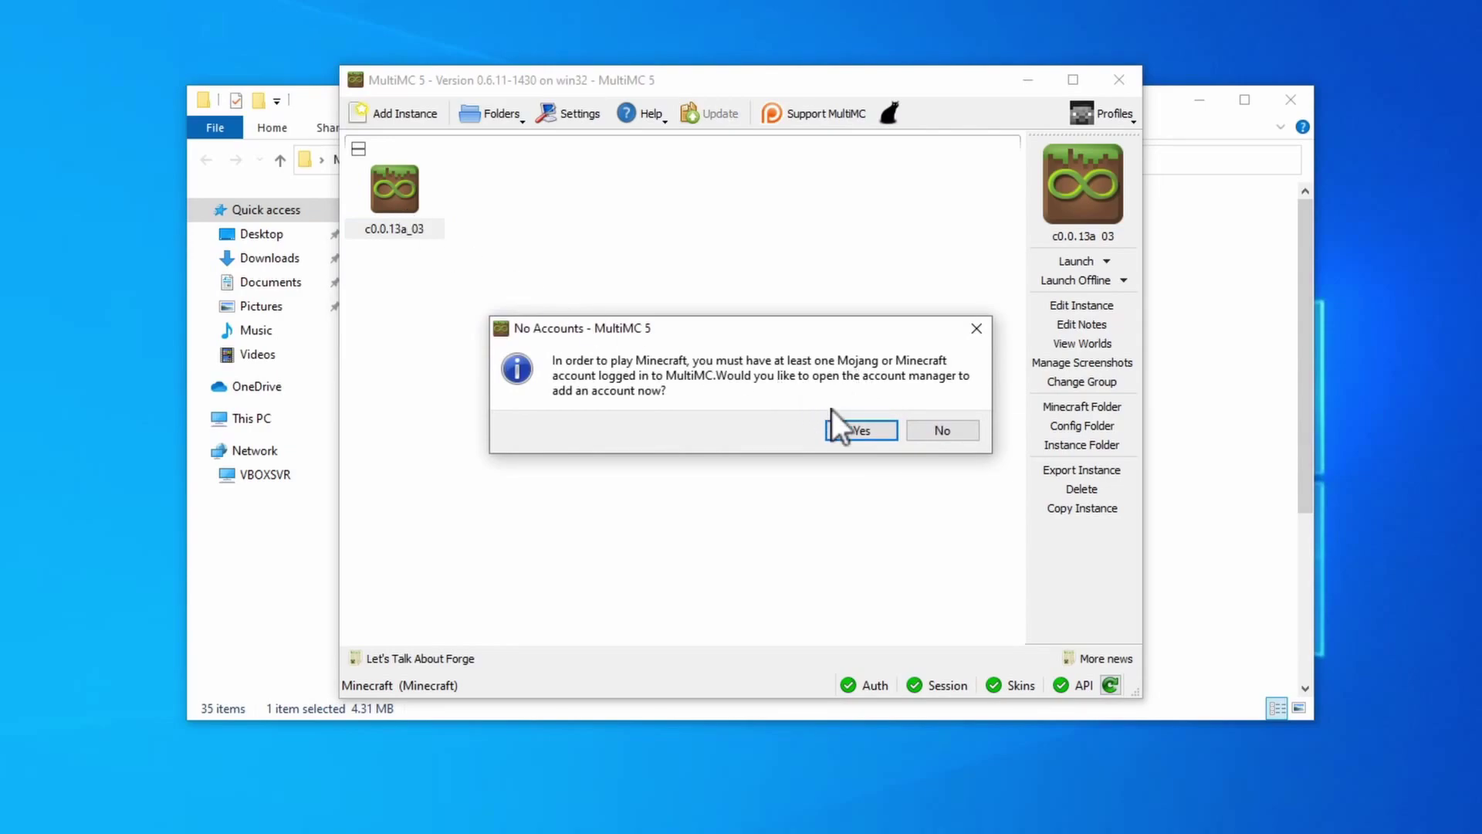
{"action": "left_click", "coordinate": [855, 431]}
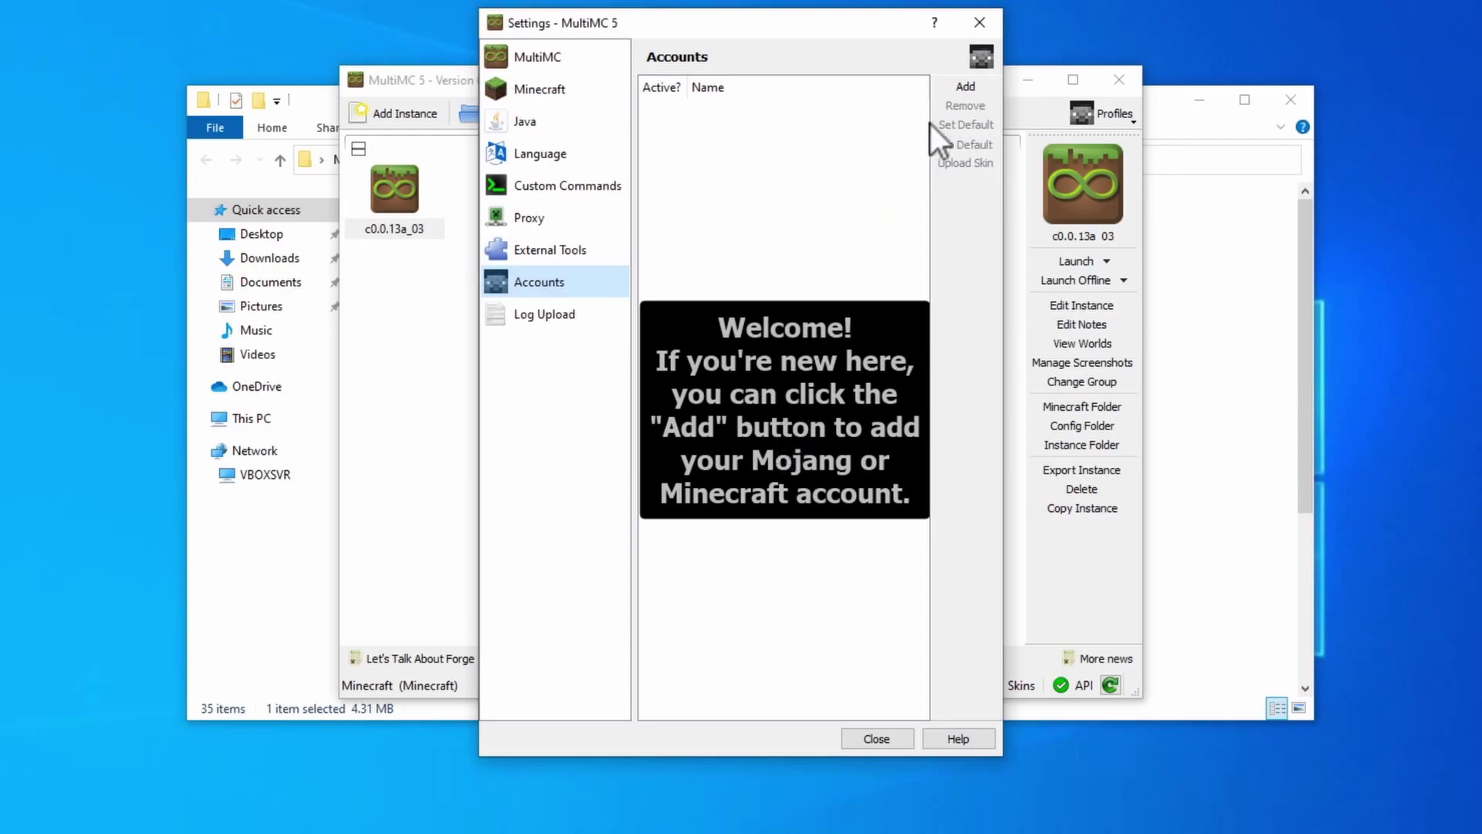
{"action": "left_click", "coordinate": [960, 88]}
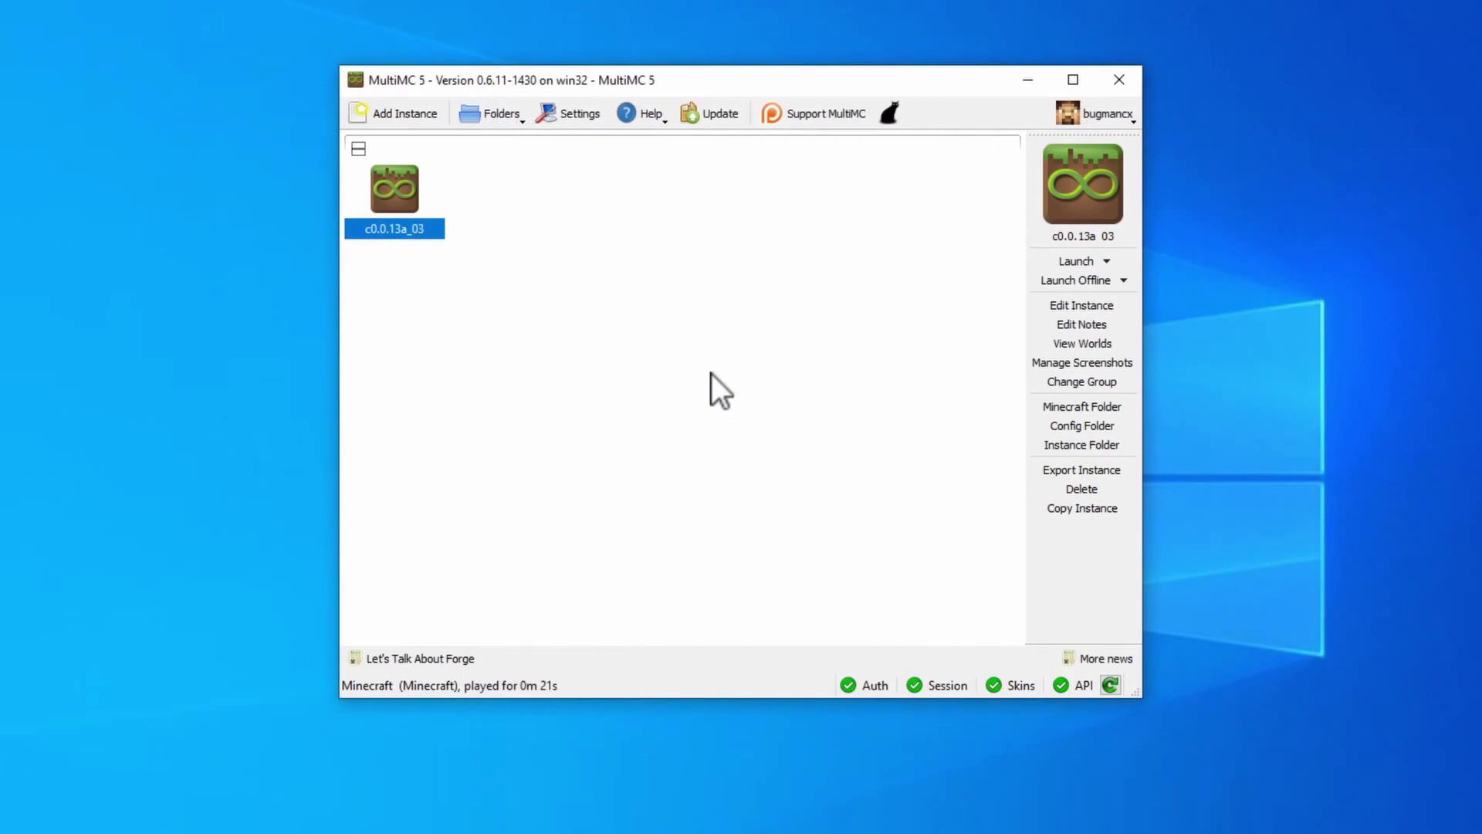
Copy the c0.0.13a_03 instance under the name c0.27_st.
{"action": "right_click", "coordinate": [391, 175]}
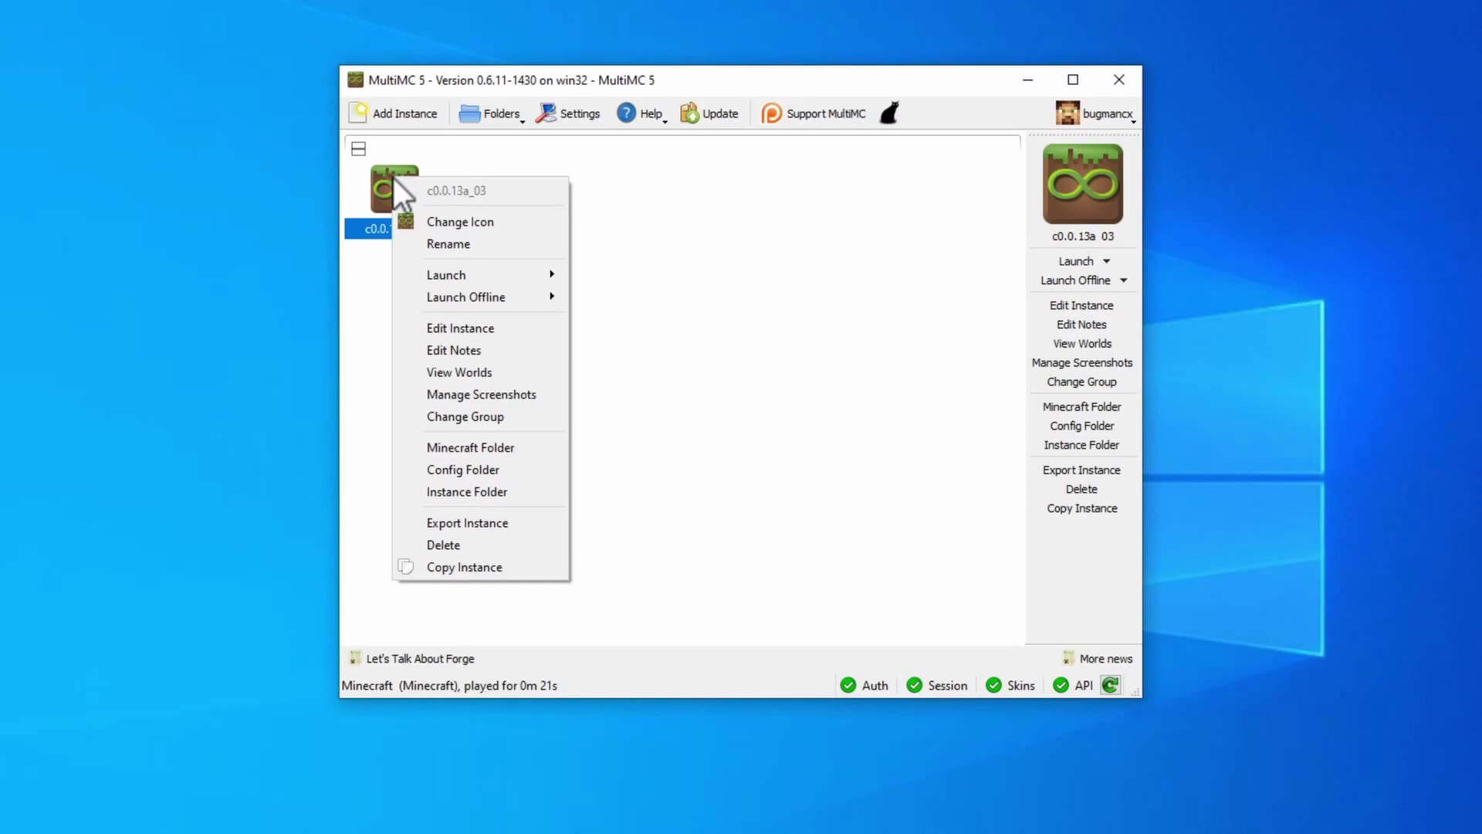
{"action": "left_click", "coordinate": [508, 566]}
{"action": "left_click", "coordinate": [734, 389]}
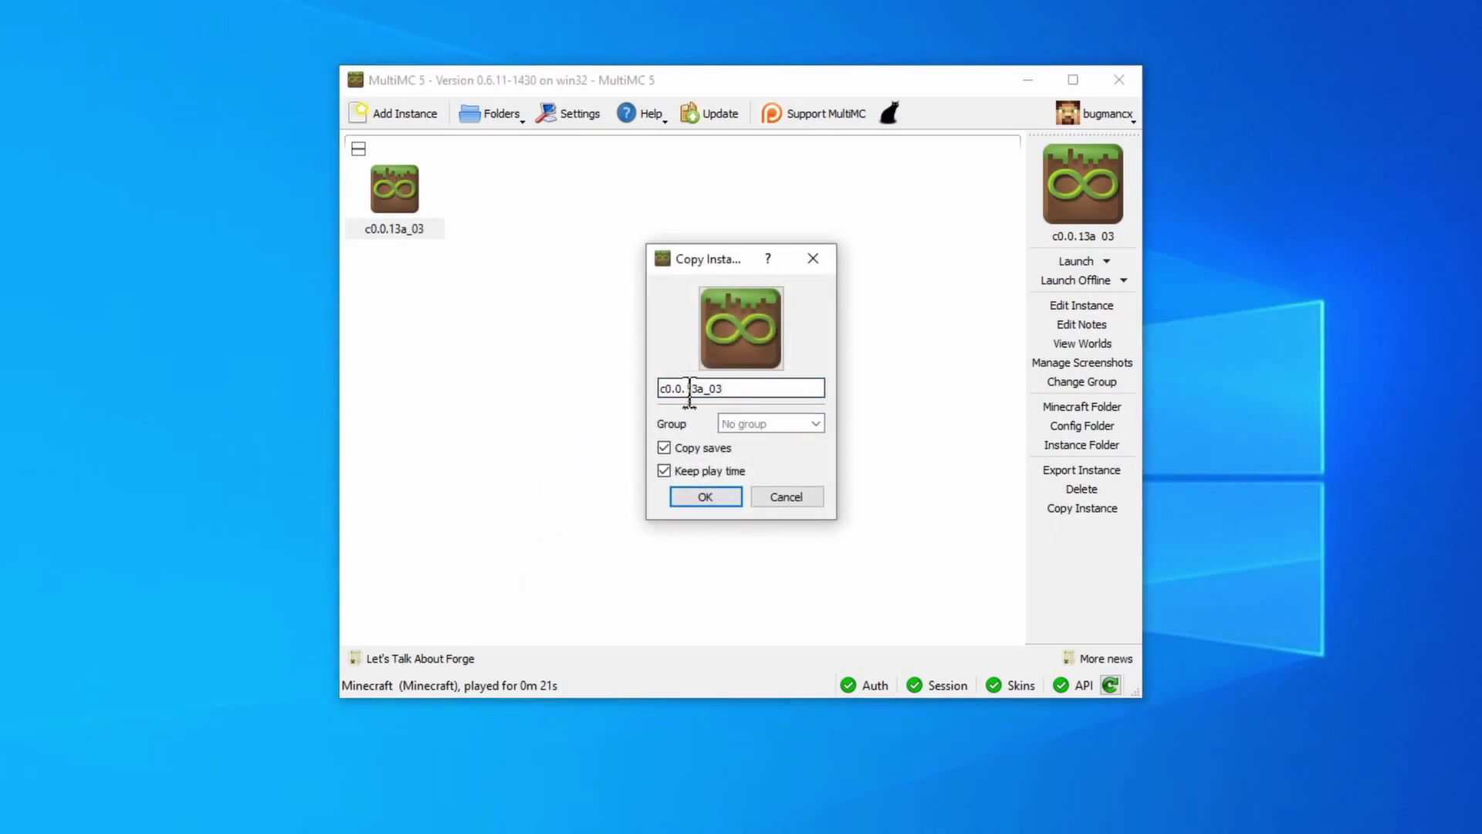
{"action": "left_click_drag", "start_coordinate": [663, 390], "coordinate": [797, 394]}
{"action": "type", "text": "c0.27_st"}
{"action": "left_click", "coordinate": [721, 499]}
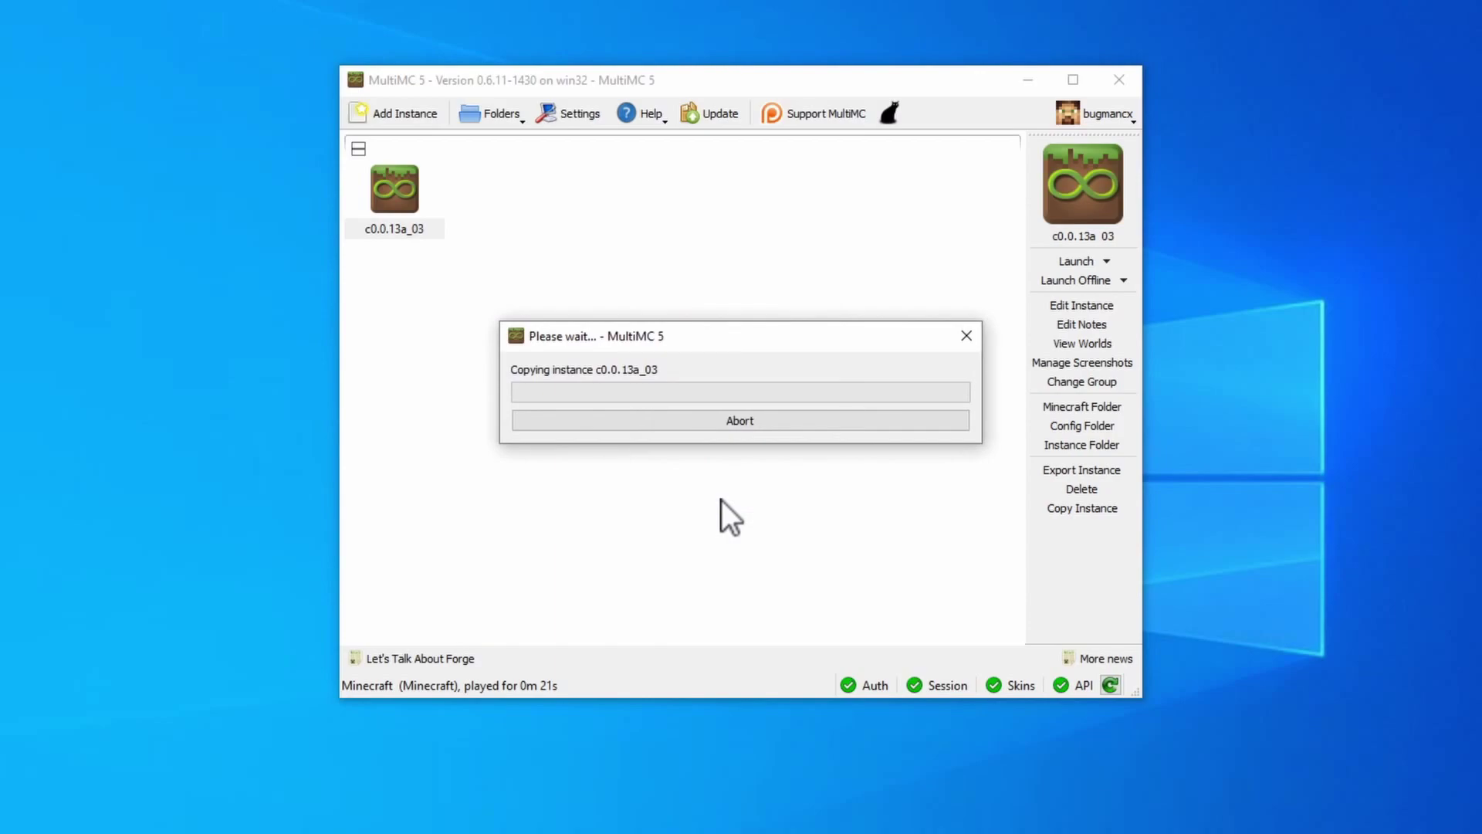
Replace the c0.27_st instance's Minecraft.jar with c0.27_st.jar from Desktop/omniarchive/Minecraft-JE-Classic/c0.27_st and launch it.
{"action": "right_click", "coordinate": [505, 187]}
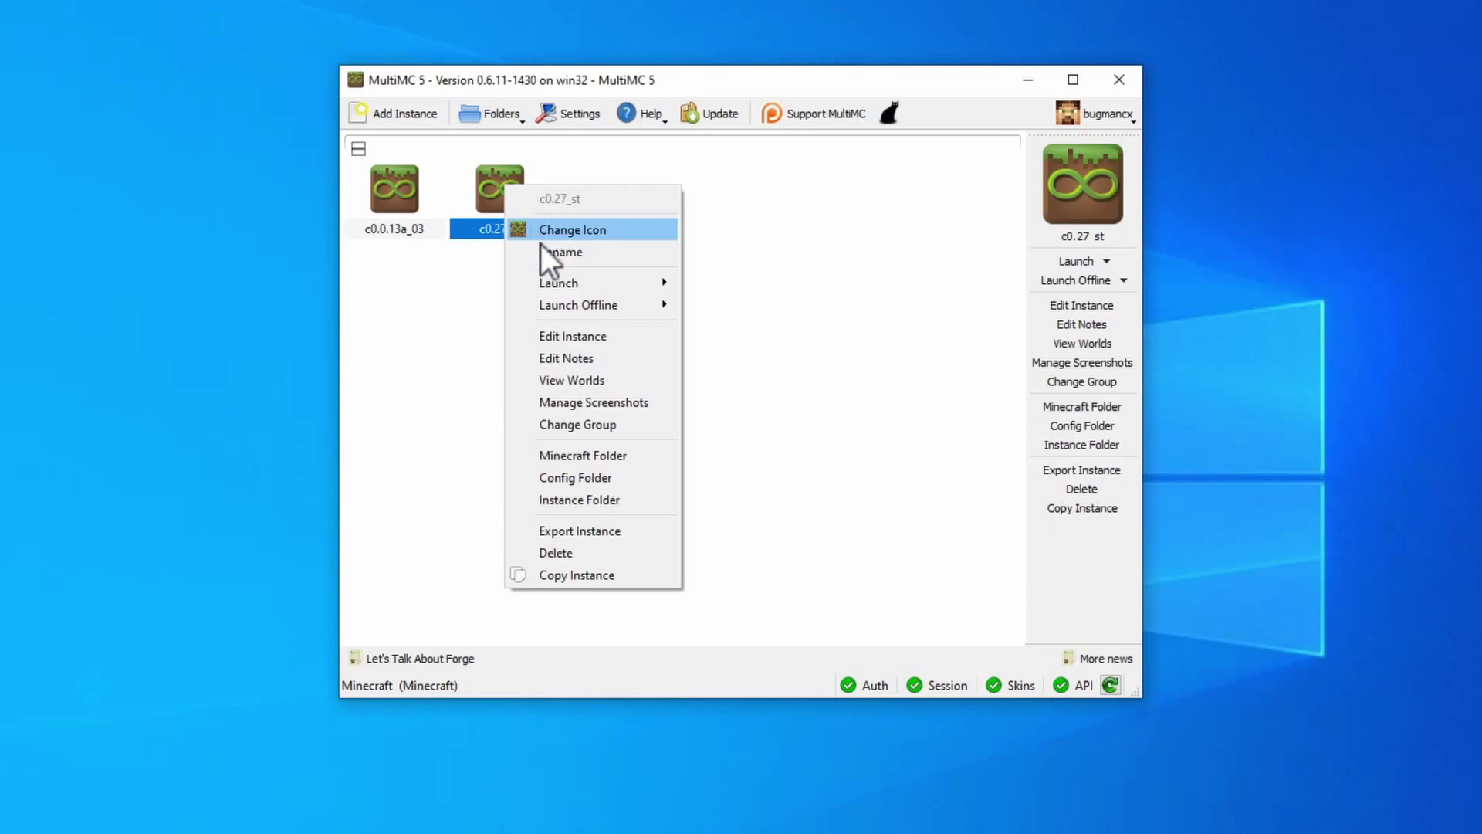
{"action": "left_click", "coordinate": [566, 335]}
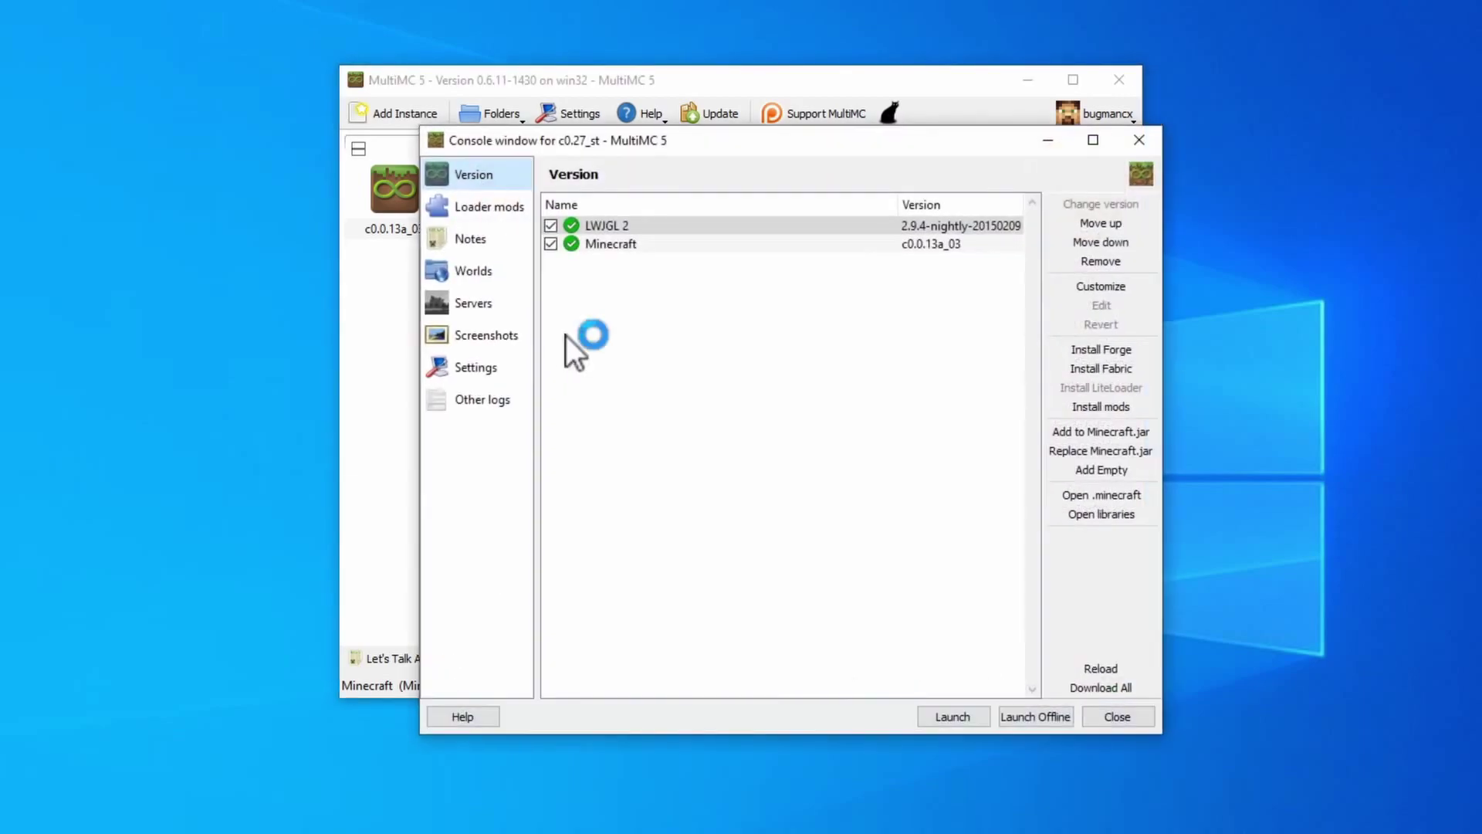
{"action": "left_click", "coordinate": [626, 247]}
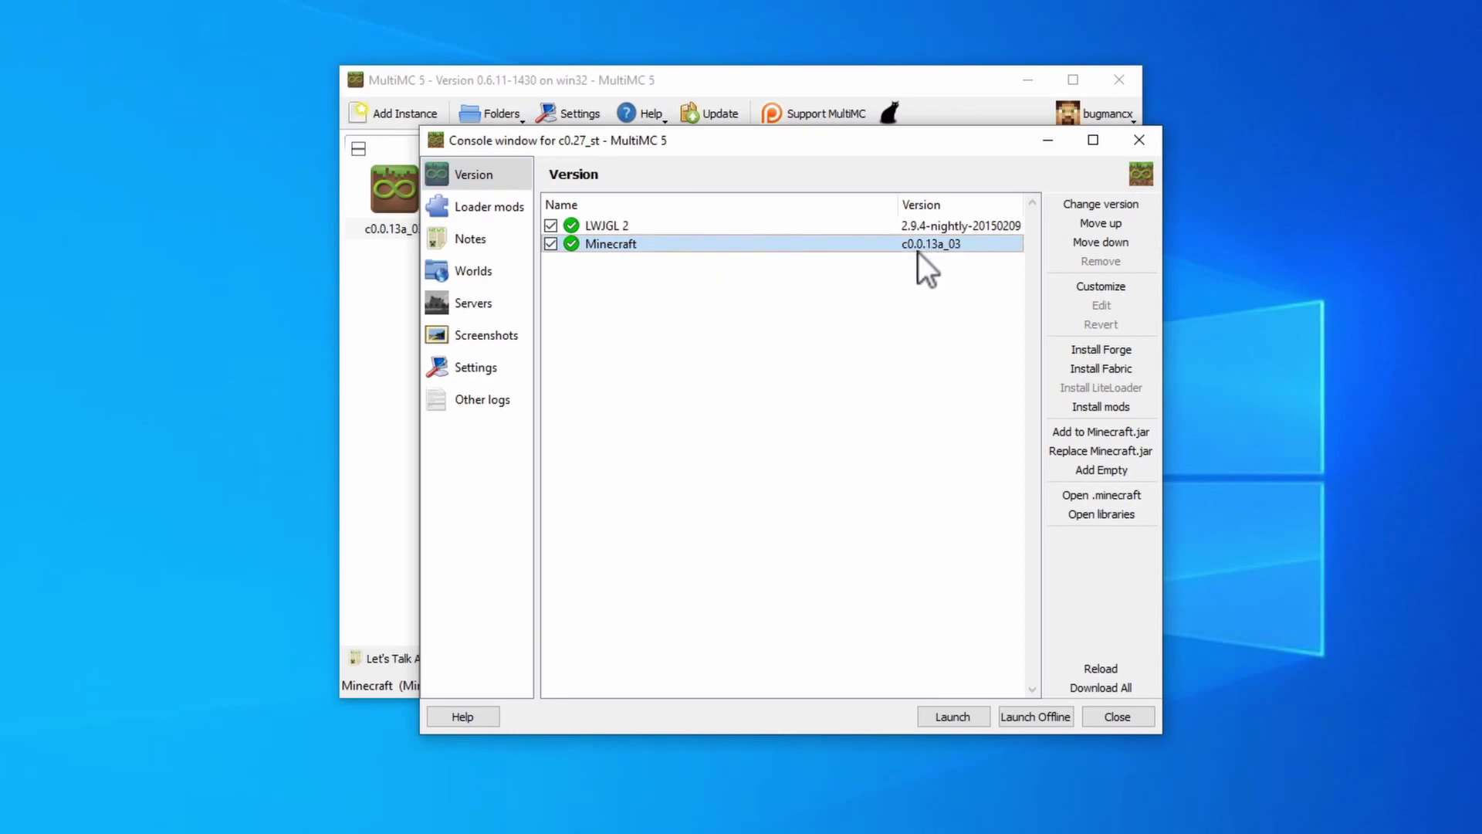
{"action": "left_click", "coordinate": [1120, 454]}
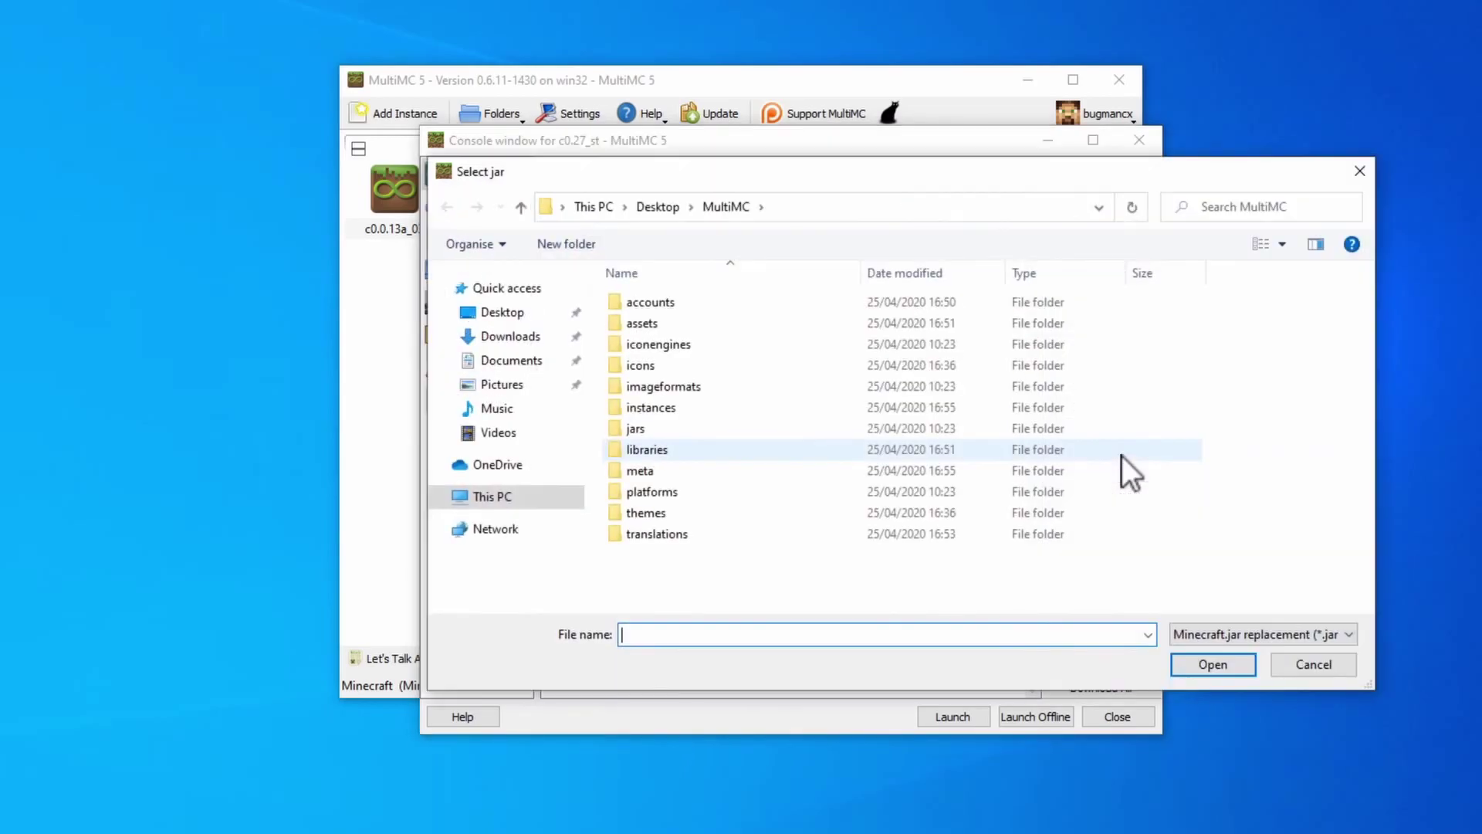
{"action": "left_click", "coordinate": [511, 313]}
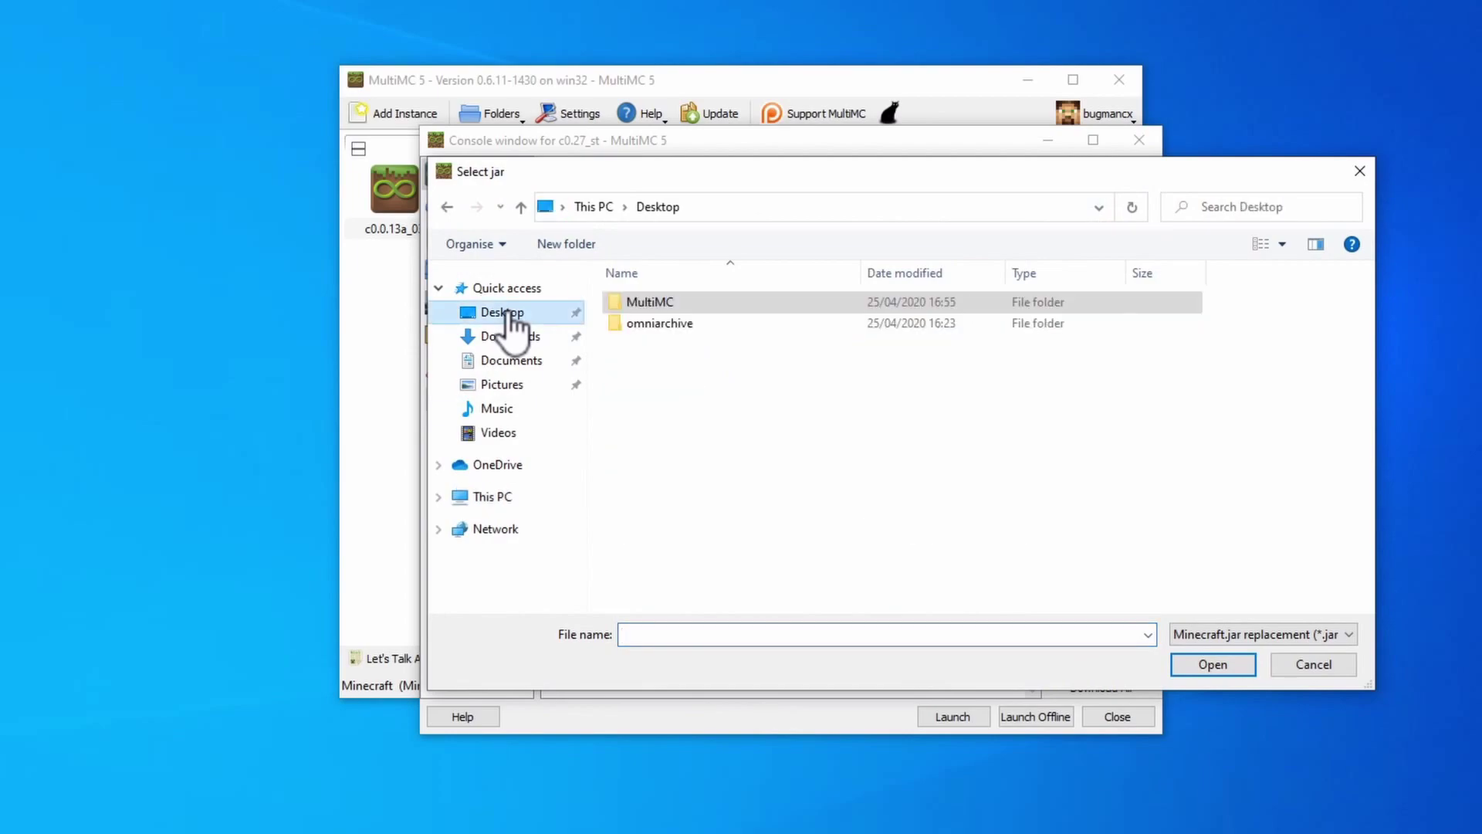
{"action": "double_click", "coordinate": [665, 330]}
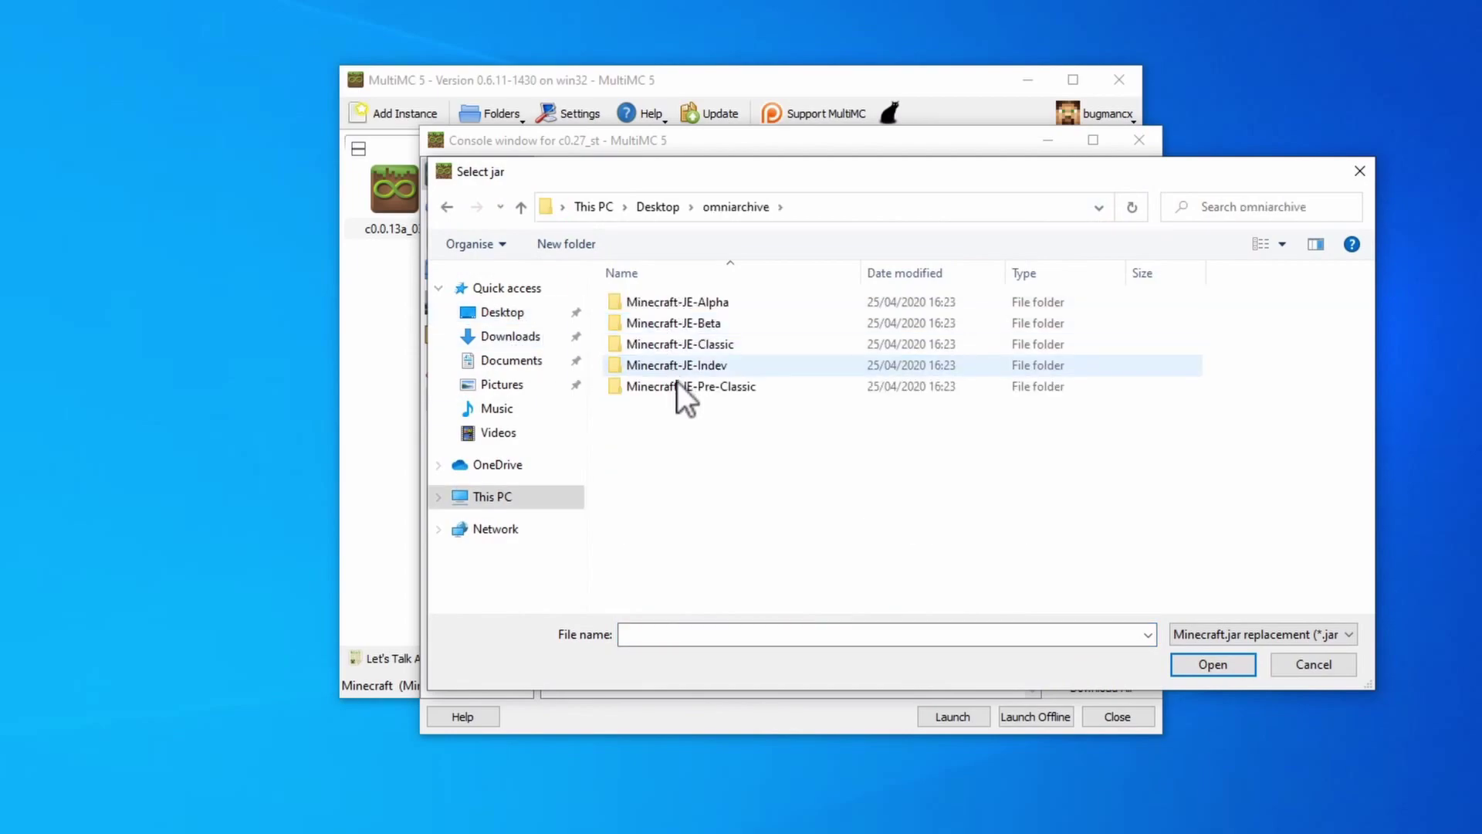
{"action": "double_click", "coordinate": [711, 345]}
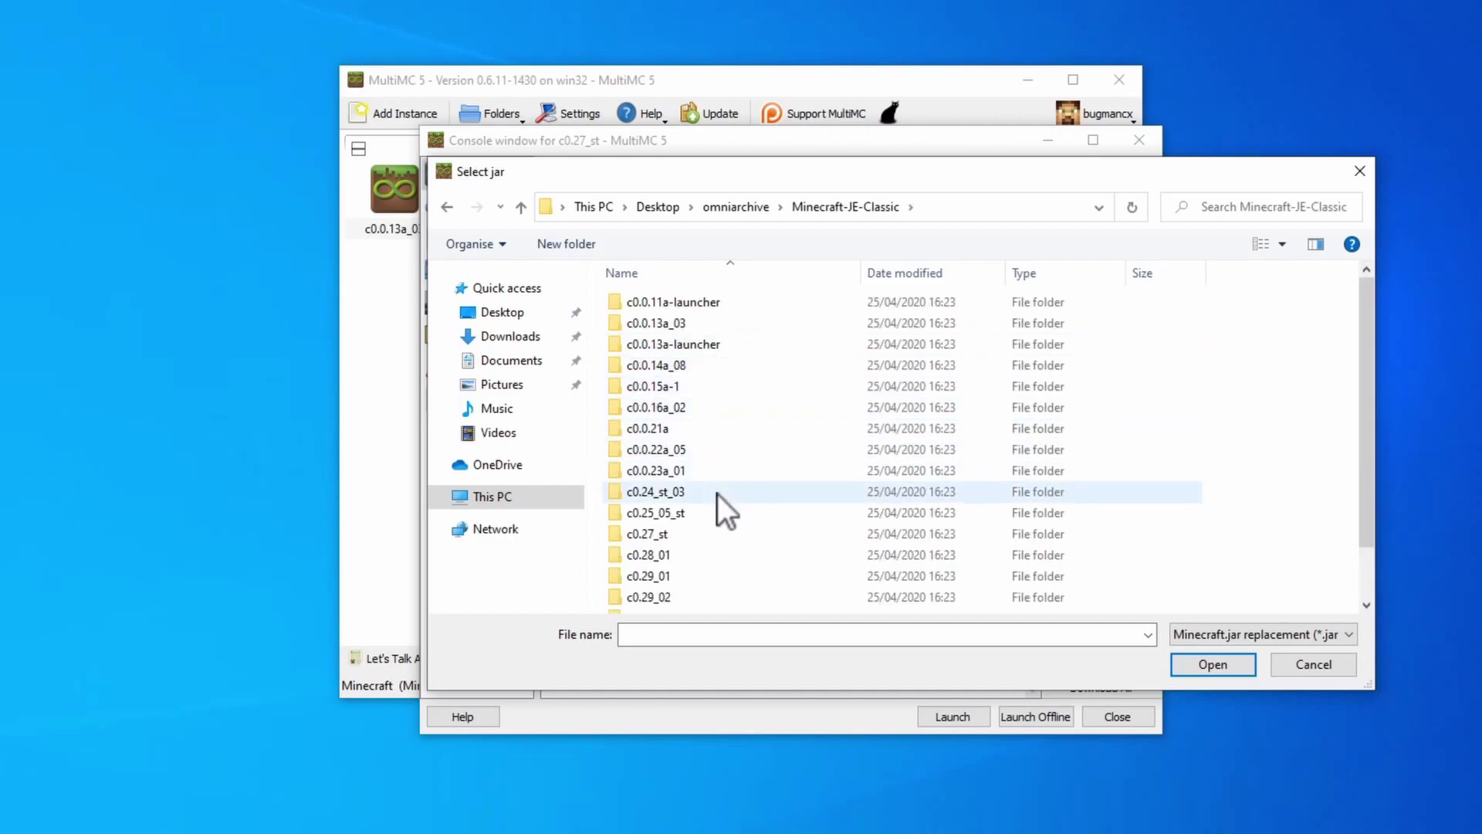
{"action": "left_click", "coordinate": [659, 537]}
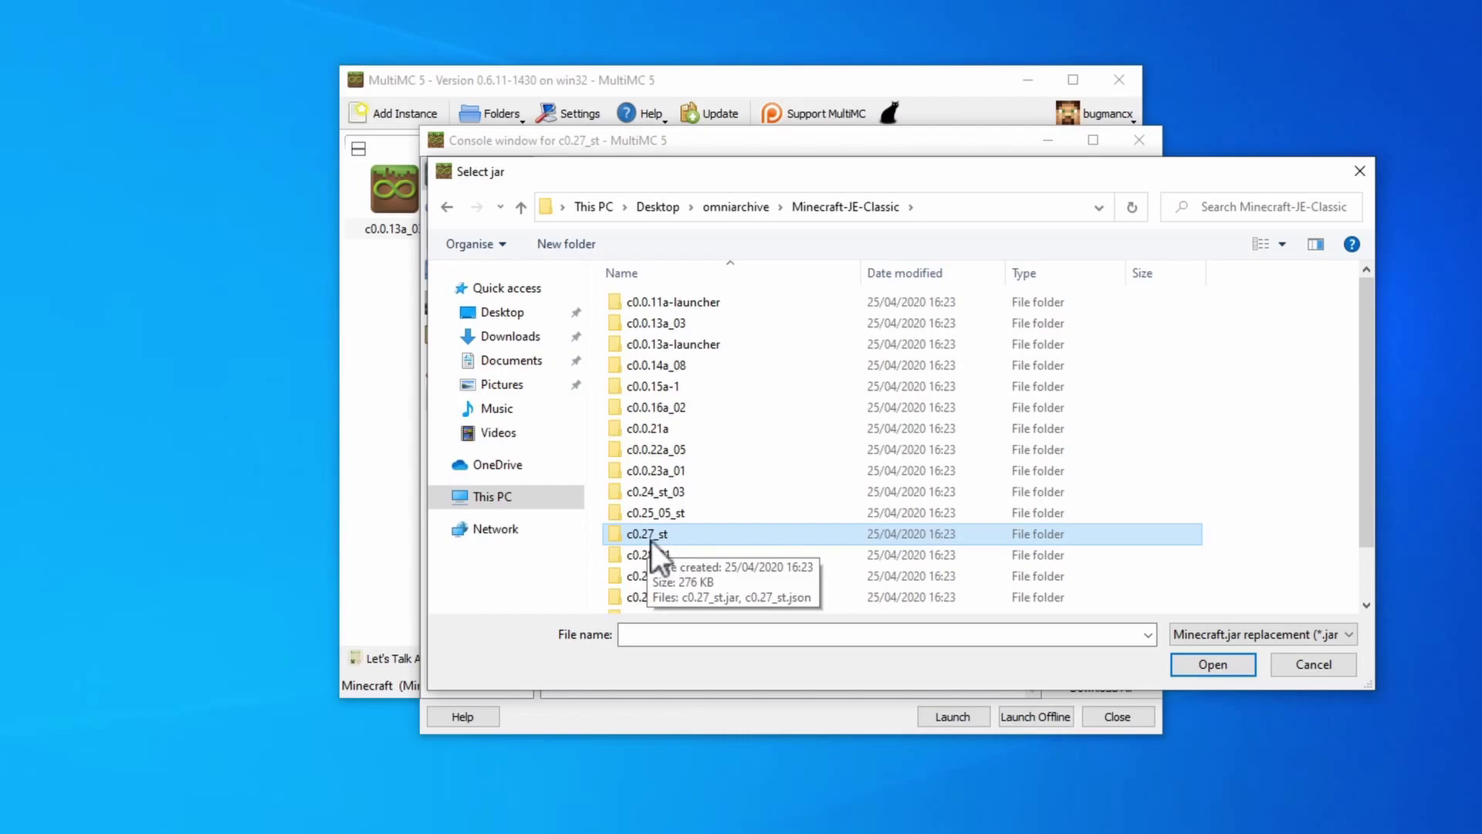
{"action": "double_click", "coordinate": [659, 539]}
{"action": "left_click", "coordinate": [659, 304]}
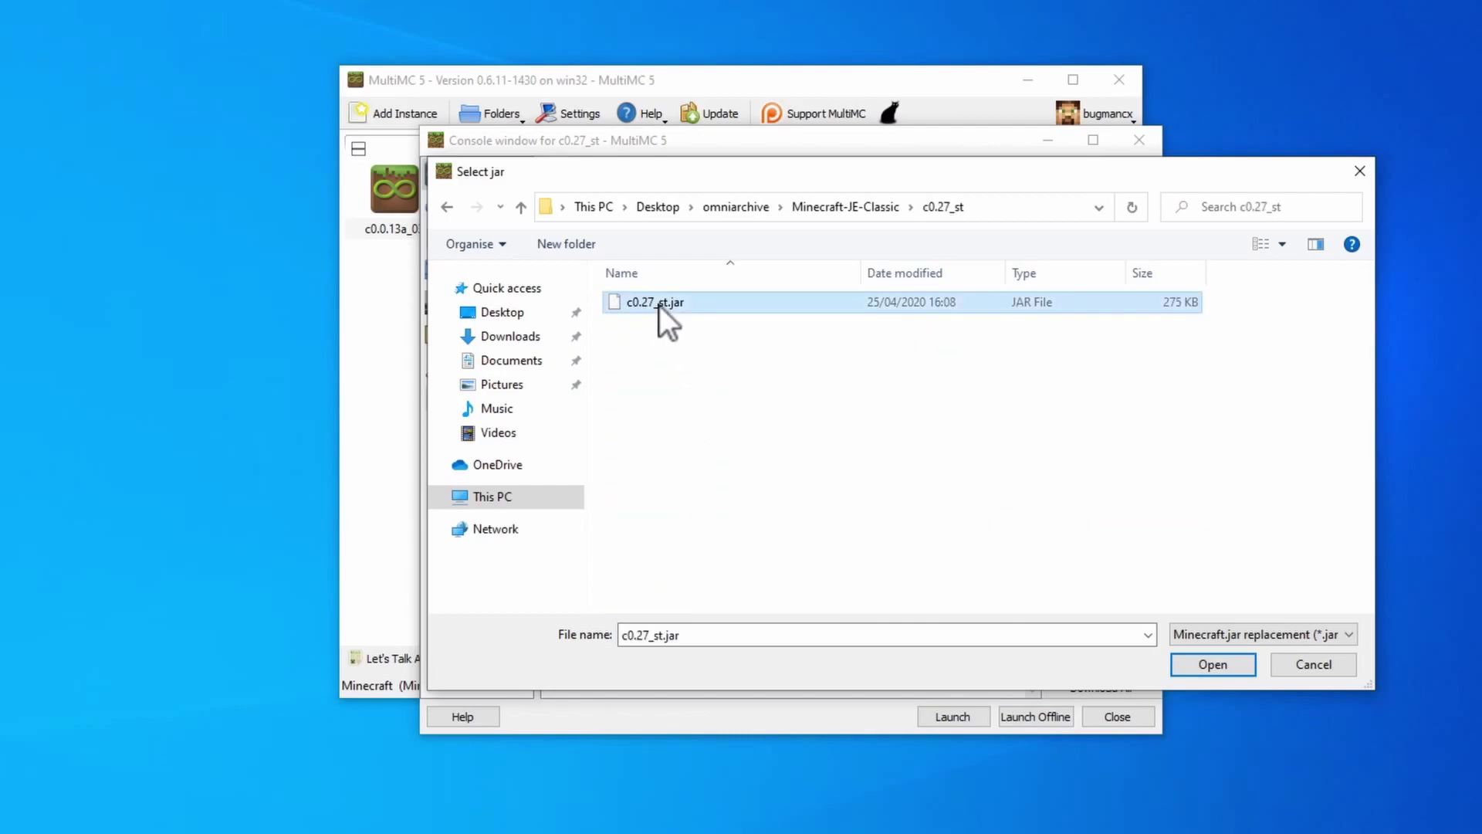
{"action": "left_click", "coordinate": [1210, 665]}
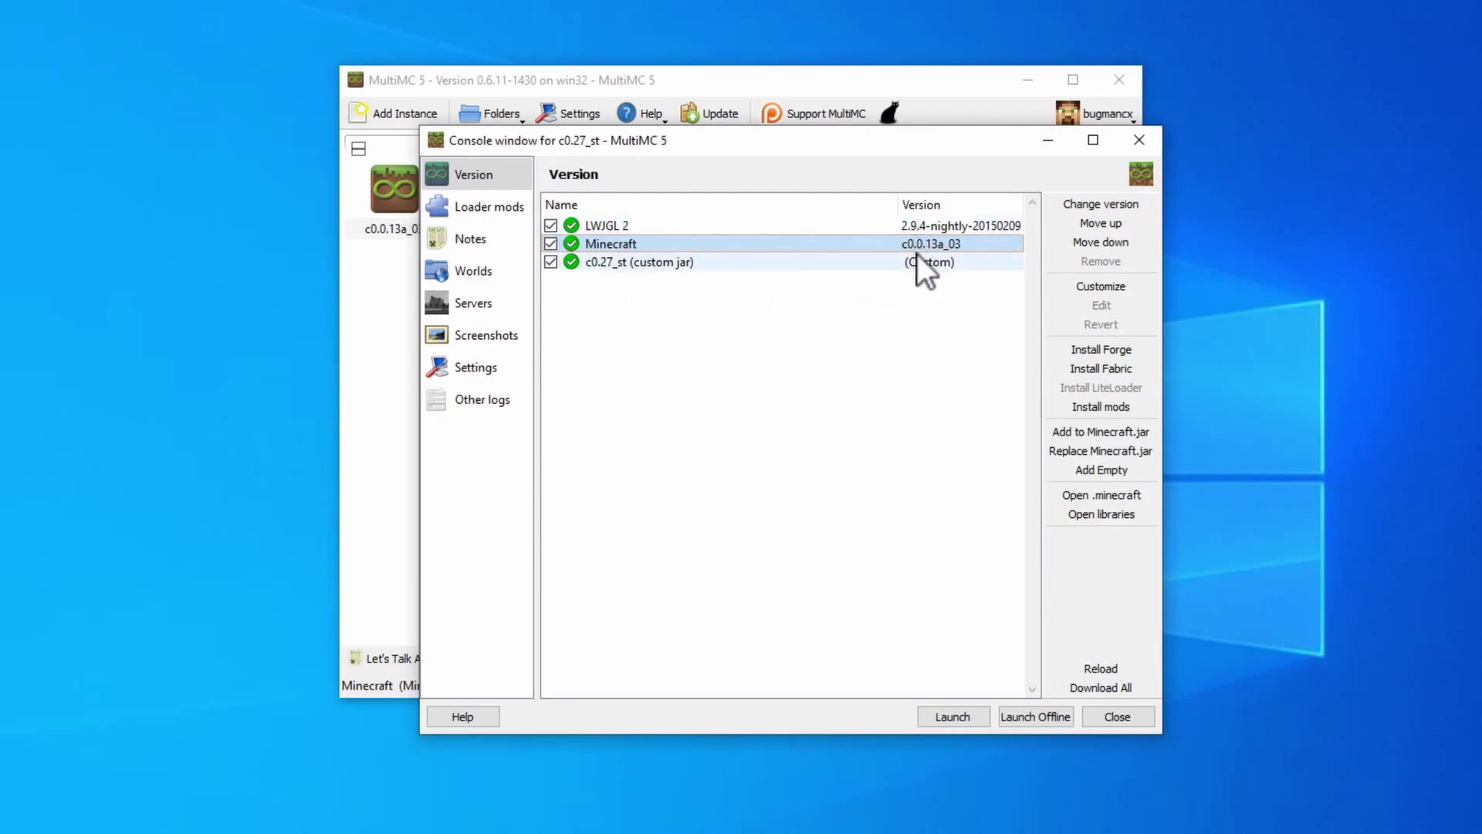
{"action": "left_click", "coordinate": [952, 715]}
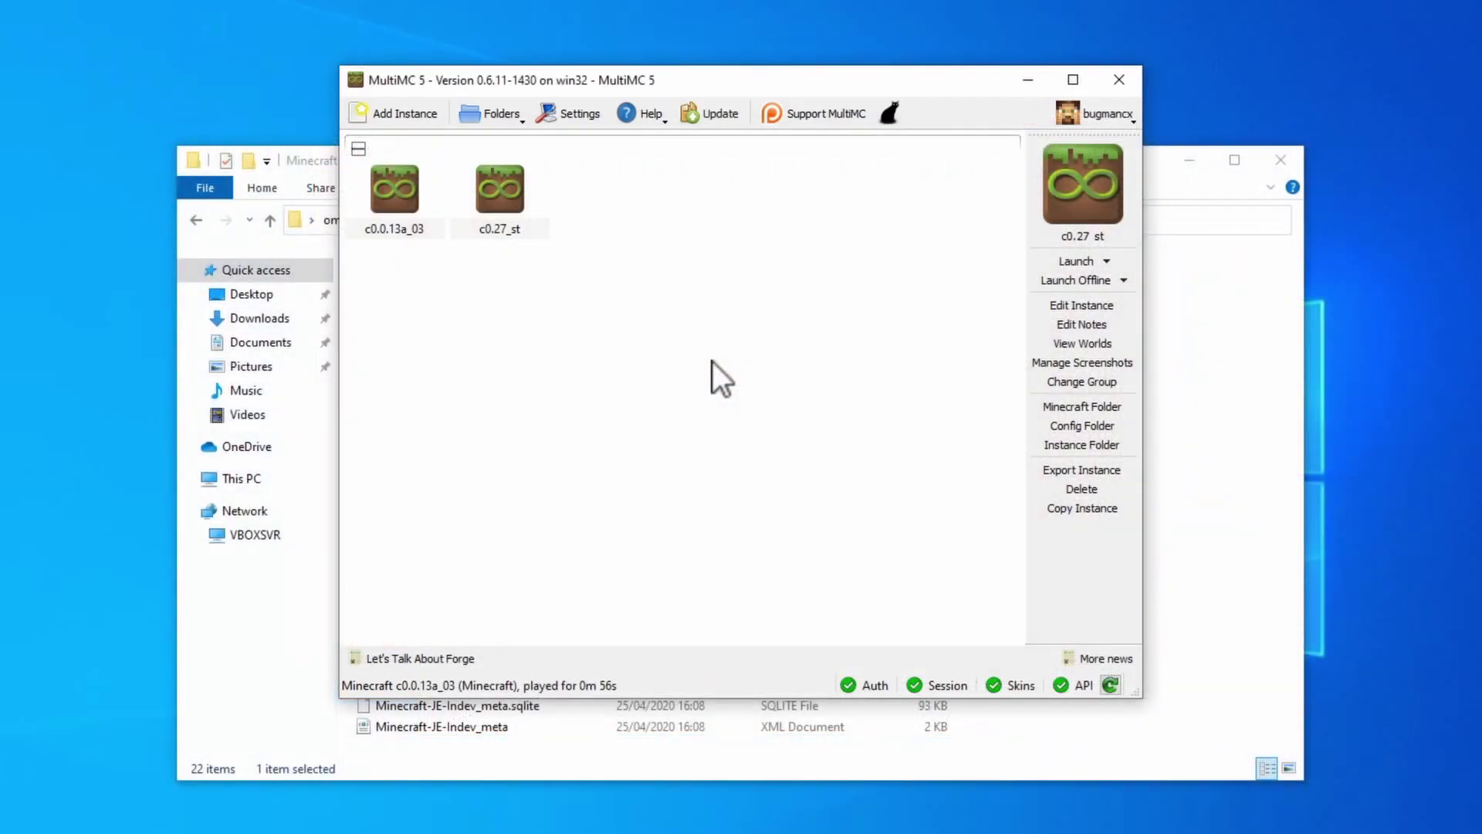
Create a vanilla instance of version inf-20100618, including Alphas in the version filter.
{"action": "left_click", "coordinate": [400, 120]}
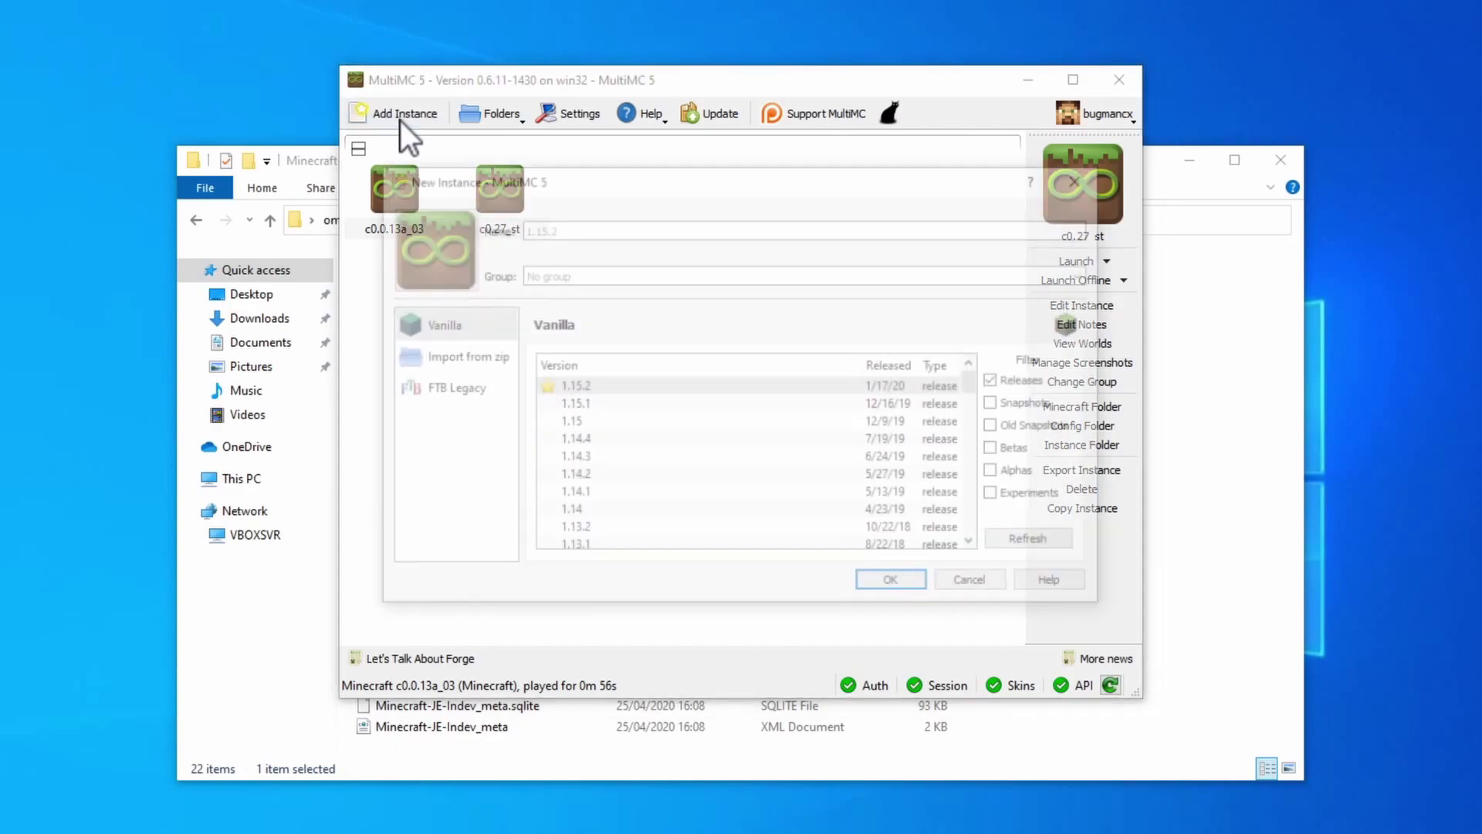
{"action": "left_click", "coordinate": [999, 473]}
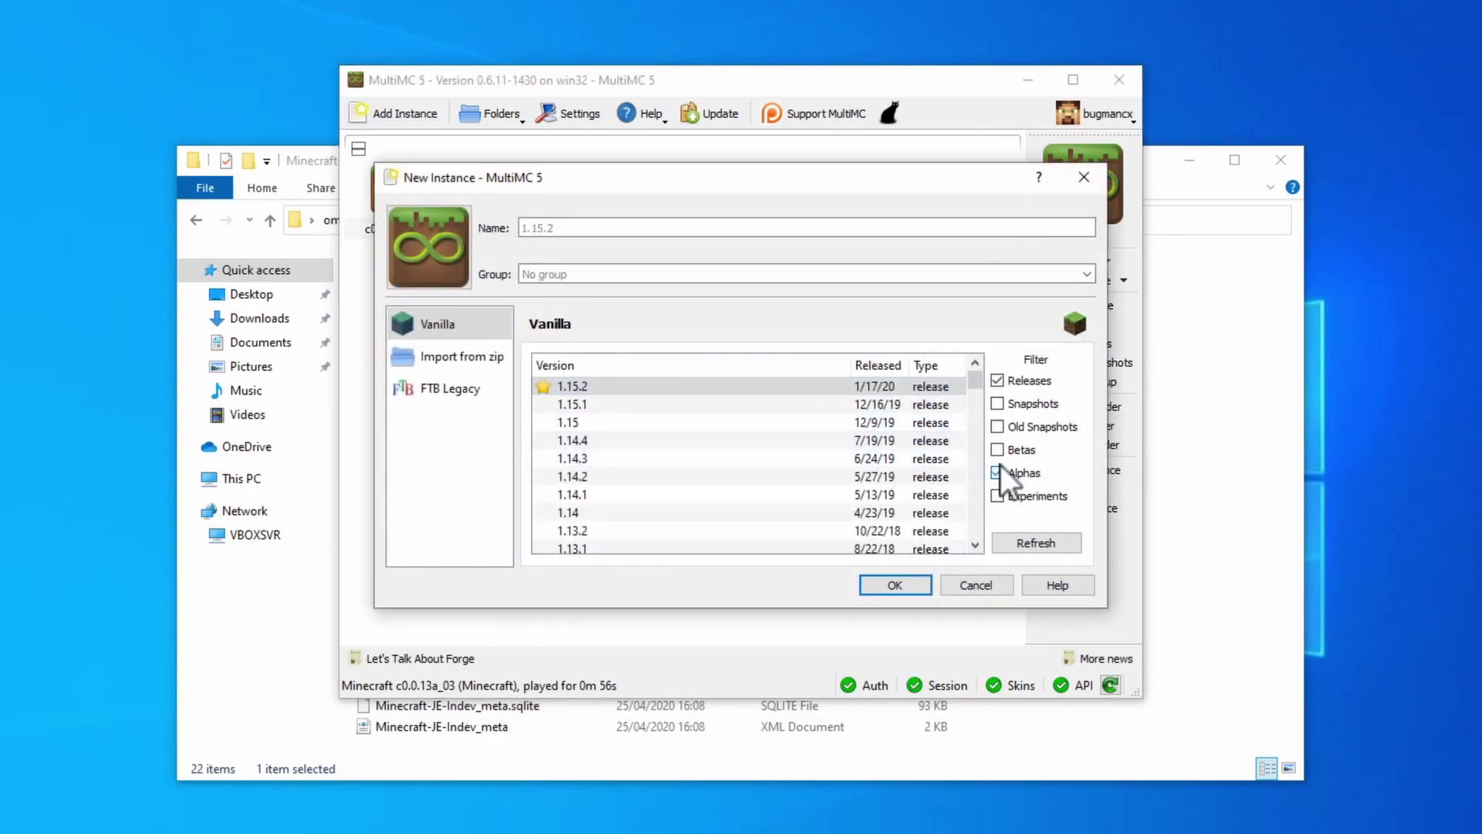
{"action": "left_click_drag", "start_coordinate": [980, 380], "coordinate": [971, 520]}
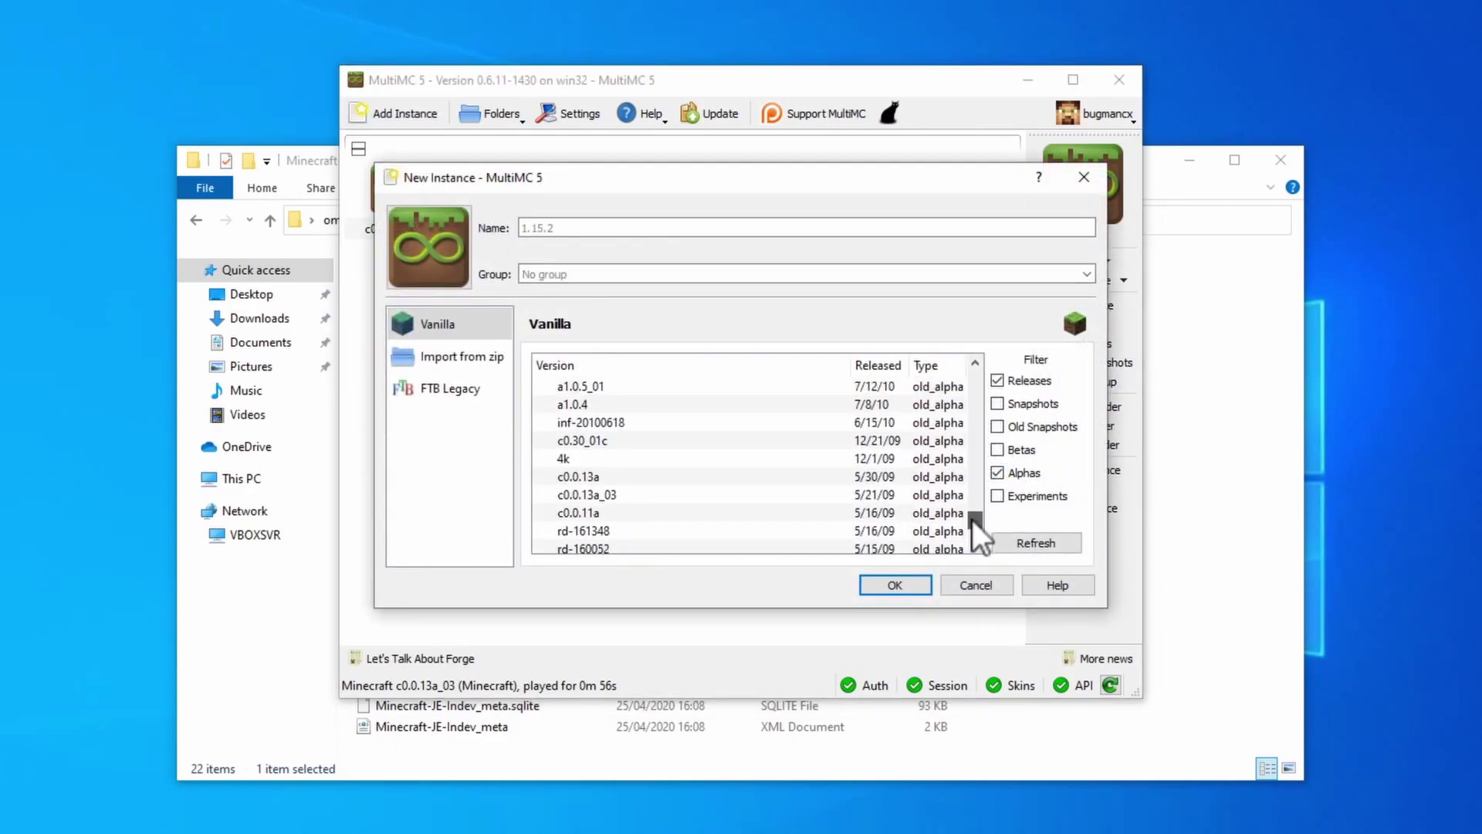
{"action": "left_click", "coordinate": [605, 420]}
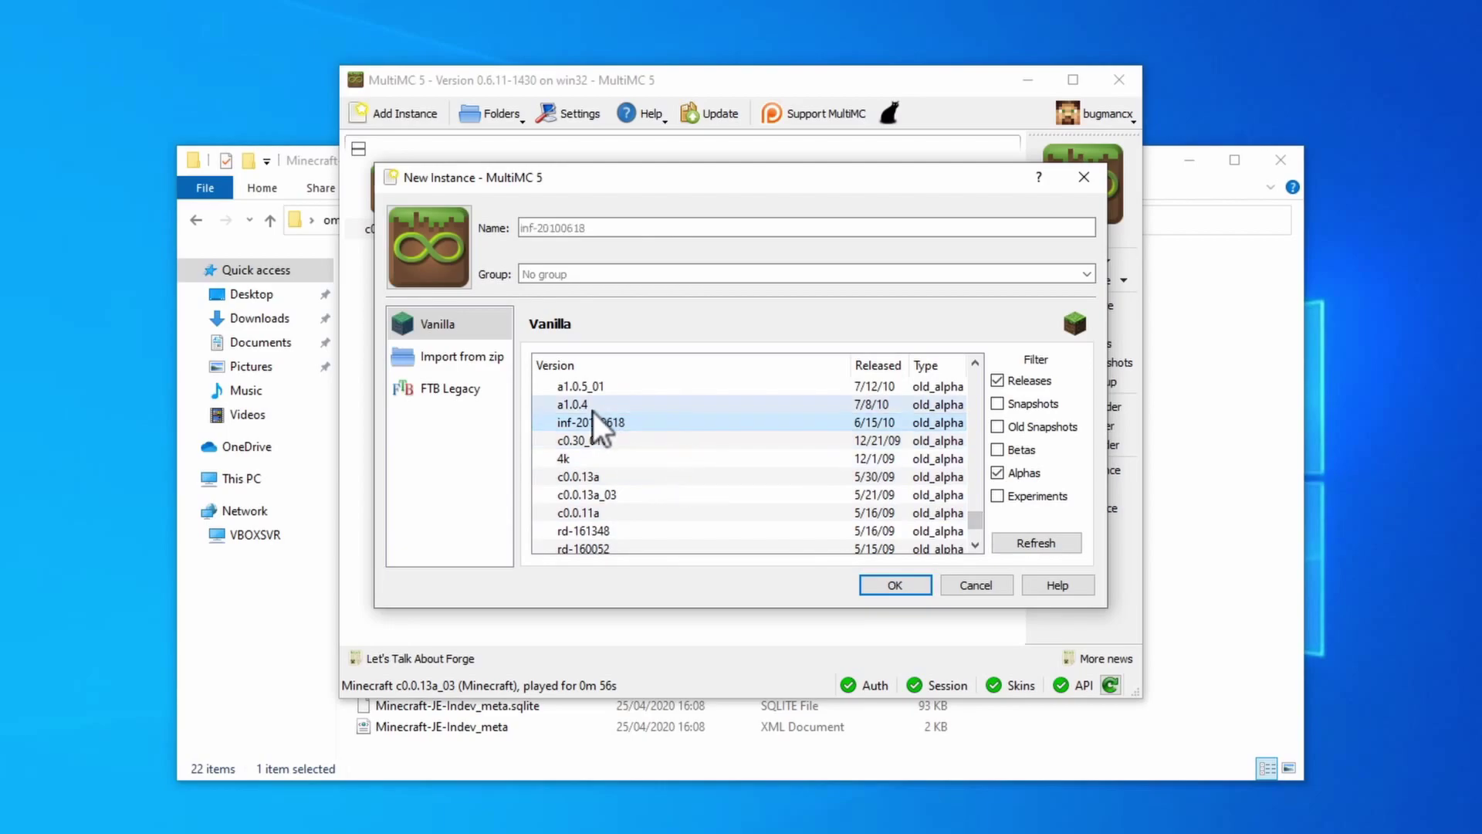
{"action": "left_click", "coordinate": [884, 582]}
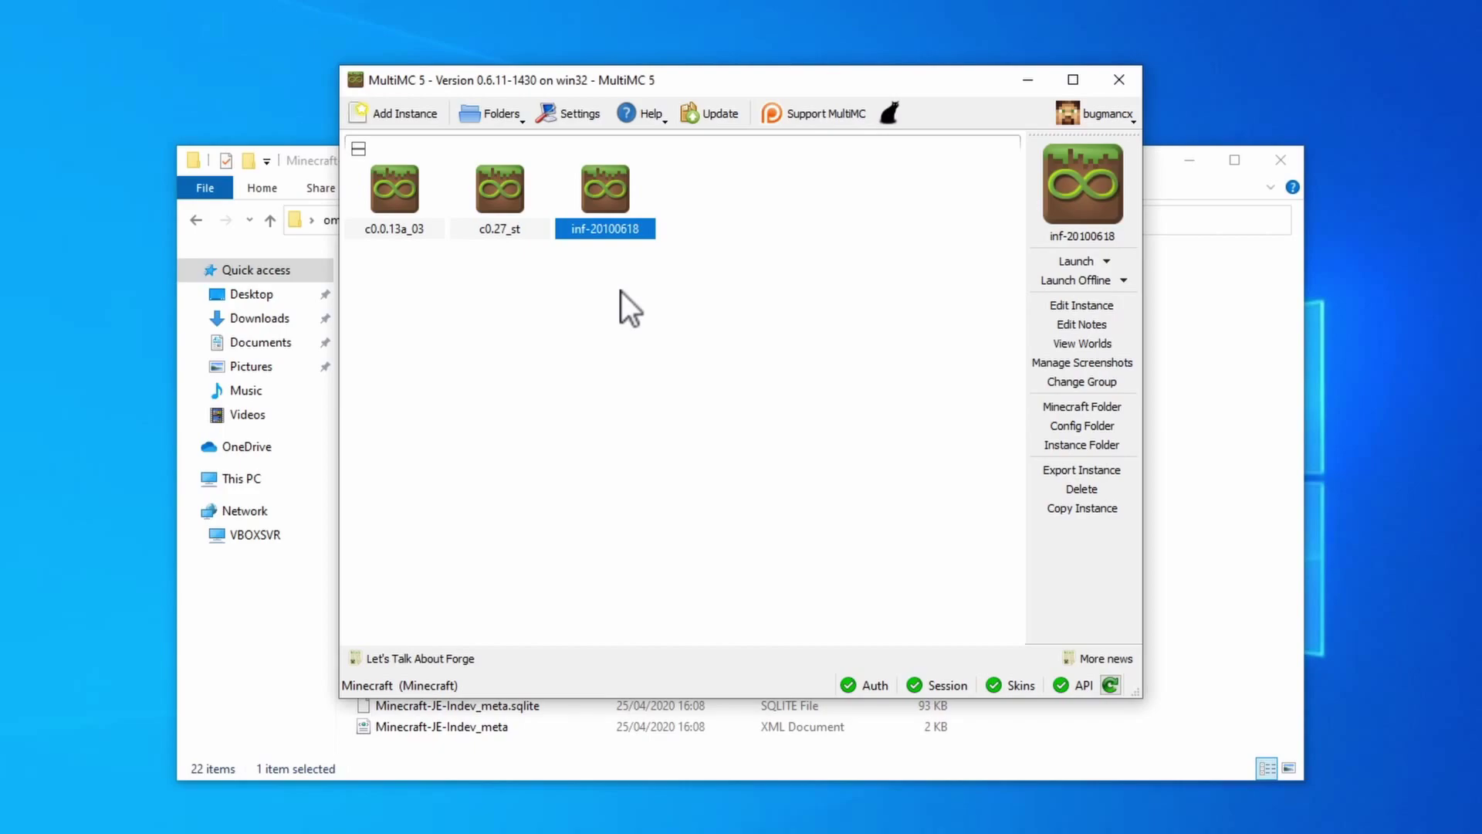
Copy the inf-20100618 instance under the name in-20091223-2 and put it in a group called indev.
{"action": "right_click", "coordinate": [608, 181]}
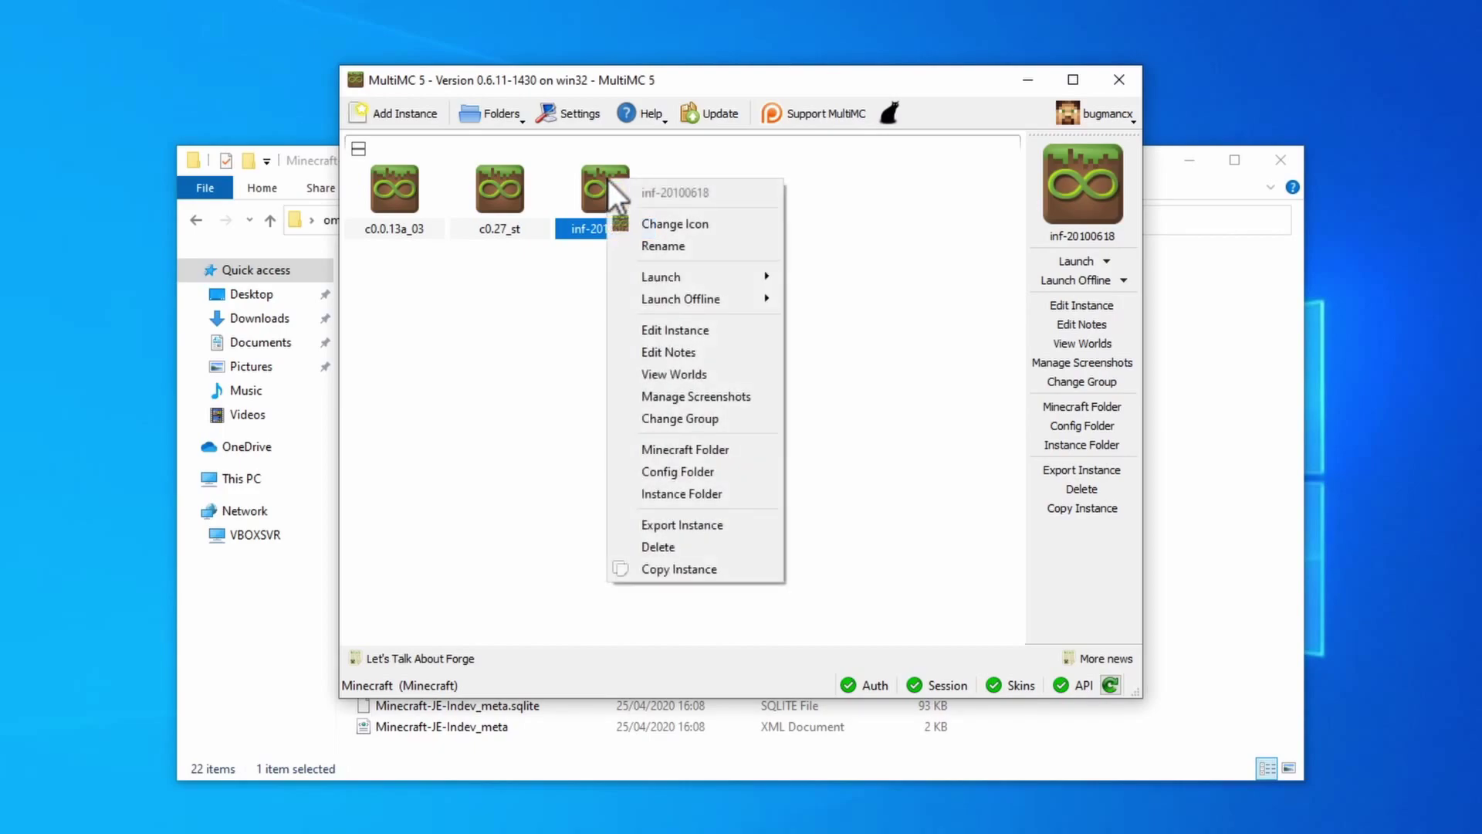
{"action": "left_click", "coordinate": [676, 568]}
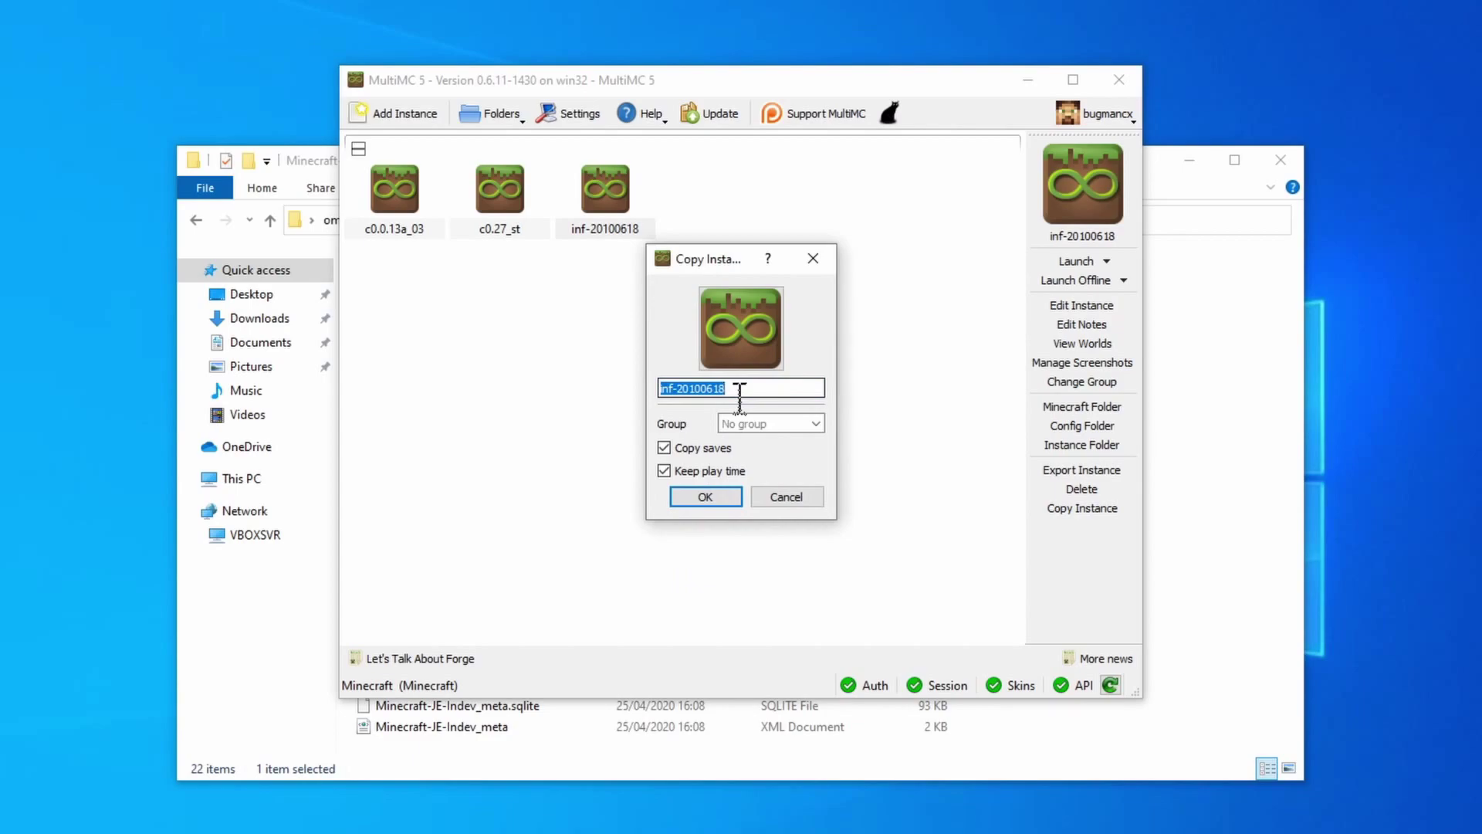
{"action": "type", "text": "in-20091223-2"}
{"action": "left_click", "coordinate": [755, 424]}
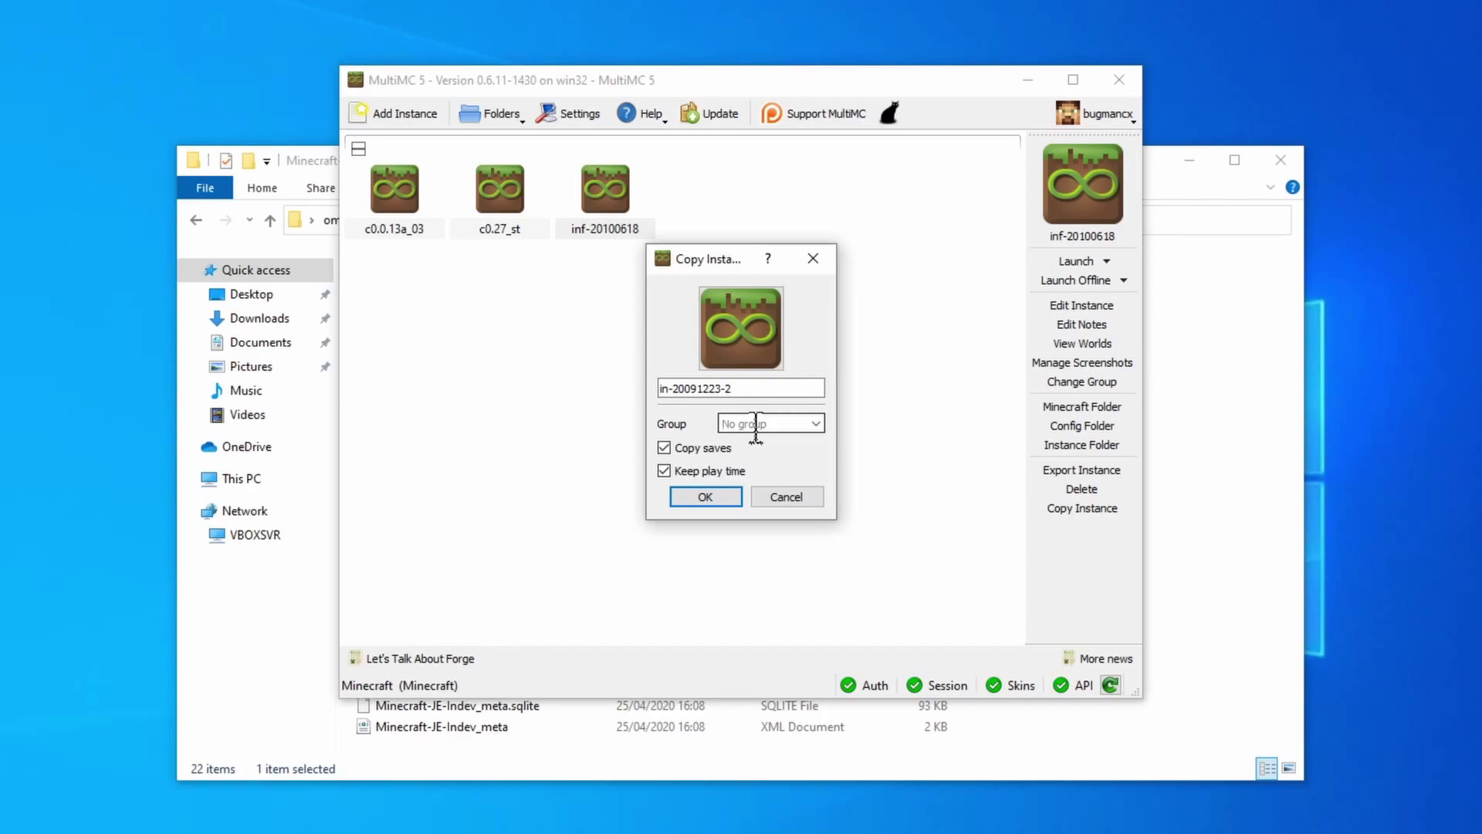
{"action": "type", "text": "indev"}
{"action": "left_click", "coordinate": [715, 494]}
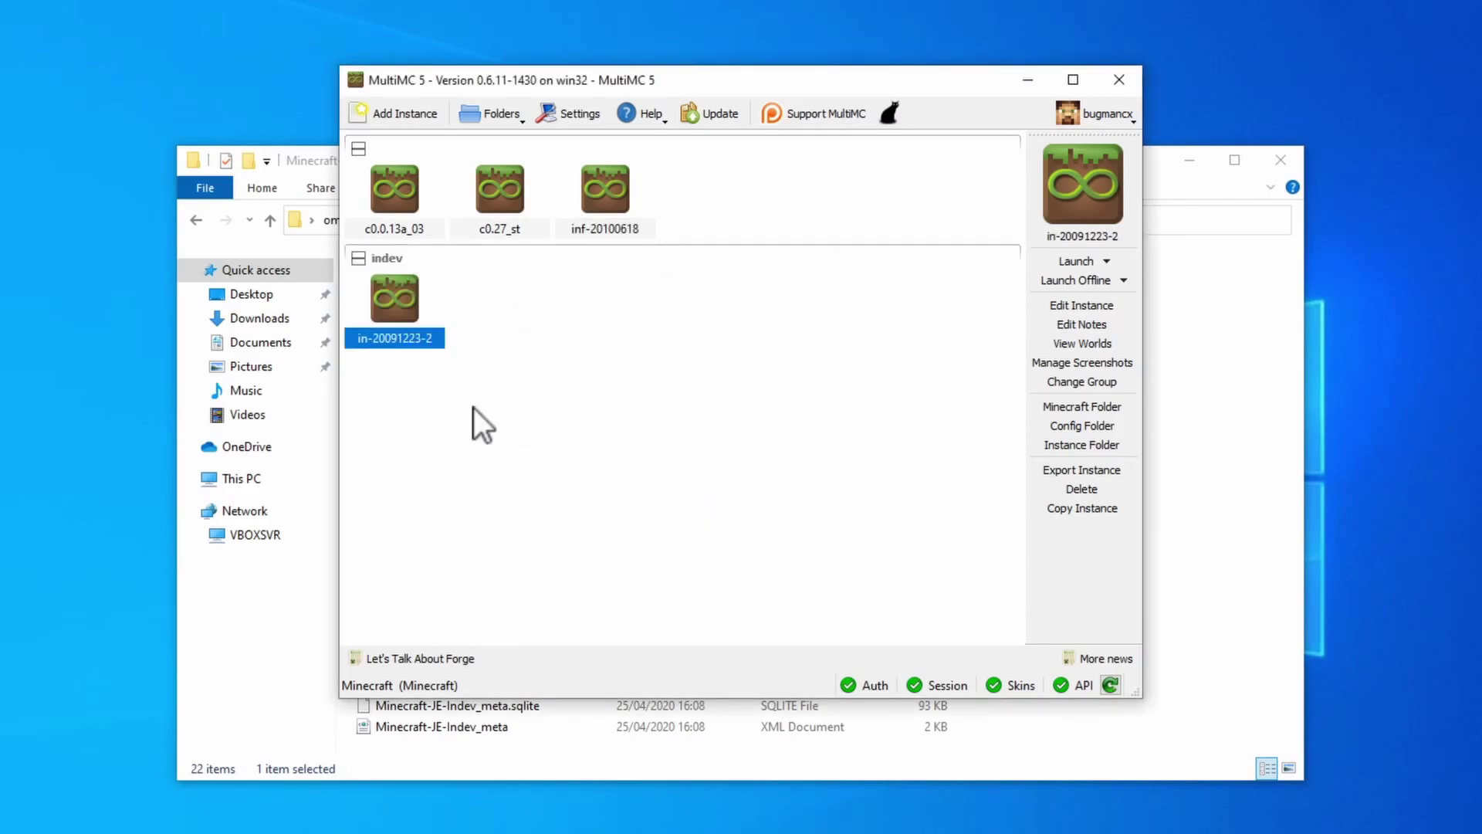
Replace the in-20091223-2 instance's Minecraft.jar with in-20091223-2.jar from Desktop/omniarchive/Minecraft-JE-Indev/in-20091223-2 and launch it.
{"action": "right_click", "coordinate": [398, 309]}
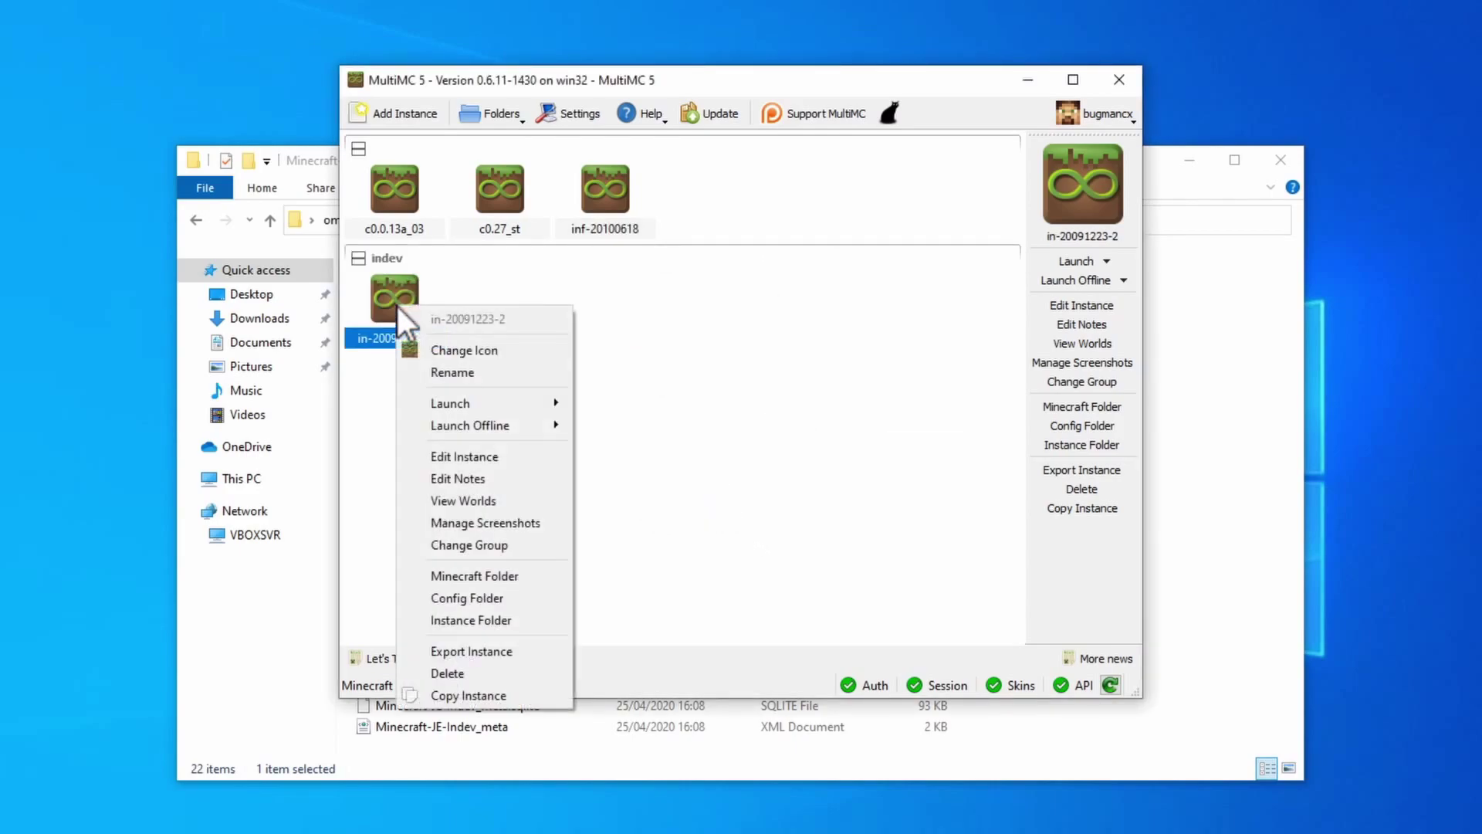
{"action": "left_click", "coordinate": [466, 452]}
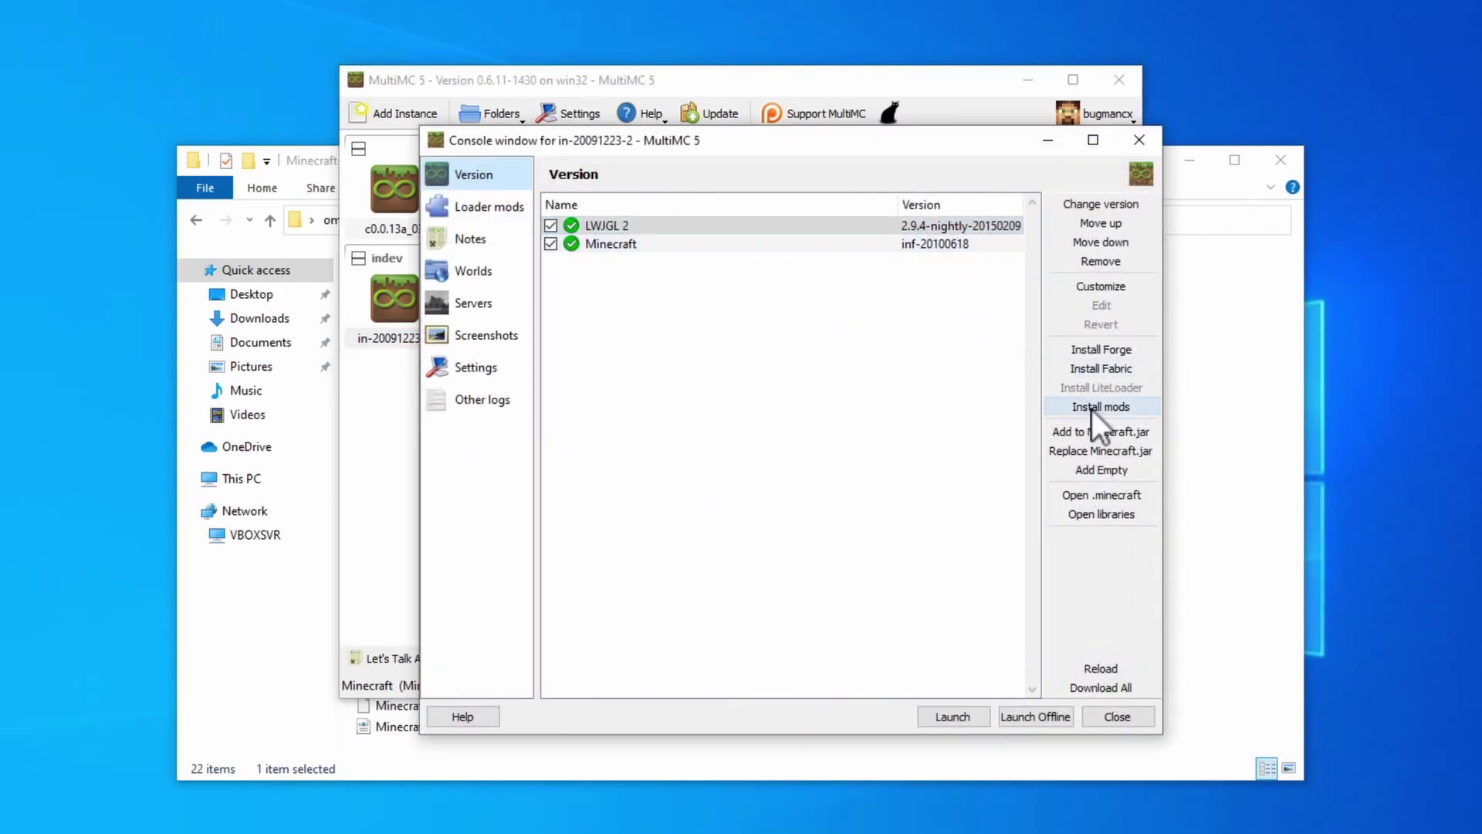
{"action": "left_click", "coordinate": [1113, 452]}
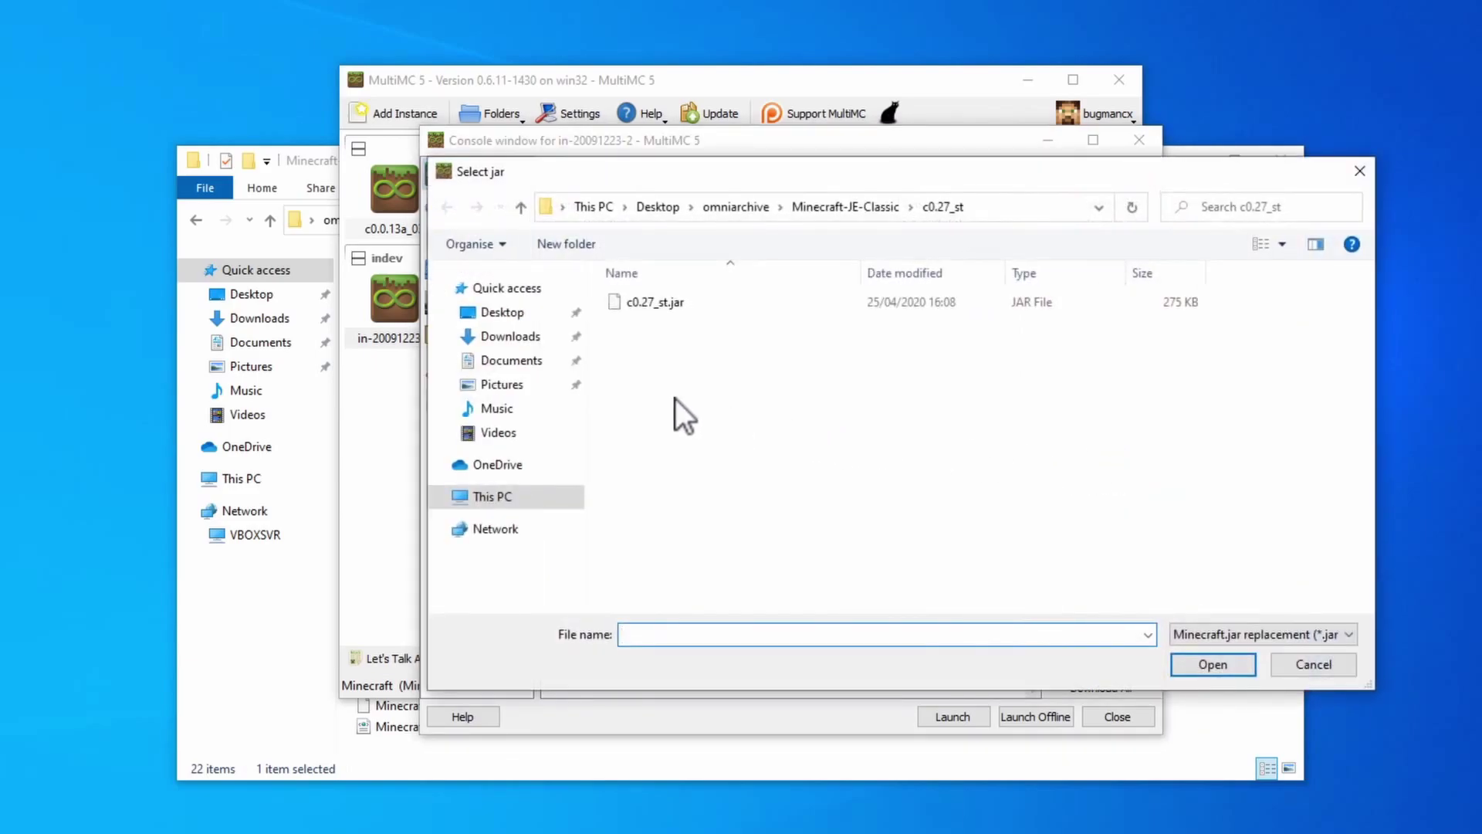
{"action": "left_click", "coordinate": [509, 315]}
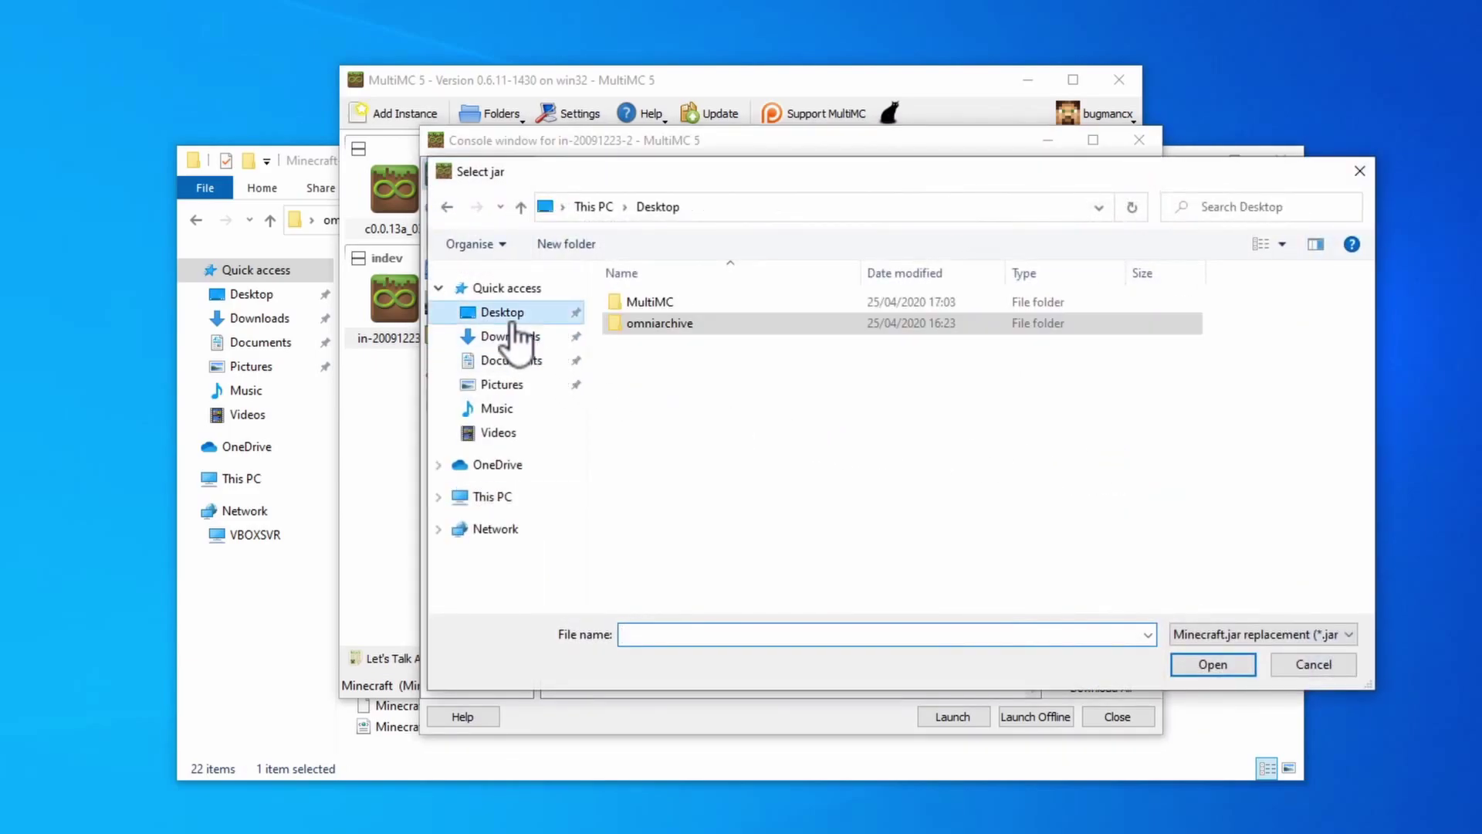
{"action": "double_click", "coordinate": [659, 325]}
{"action": "left_click", "coordinate": [723, 366]}
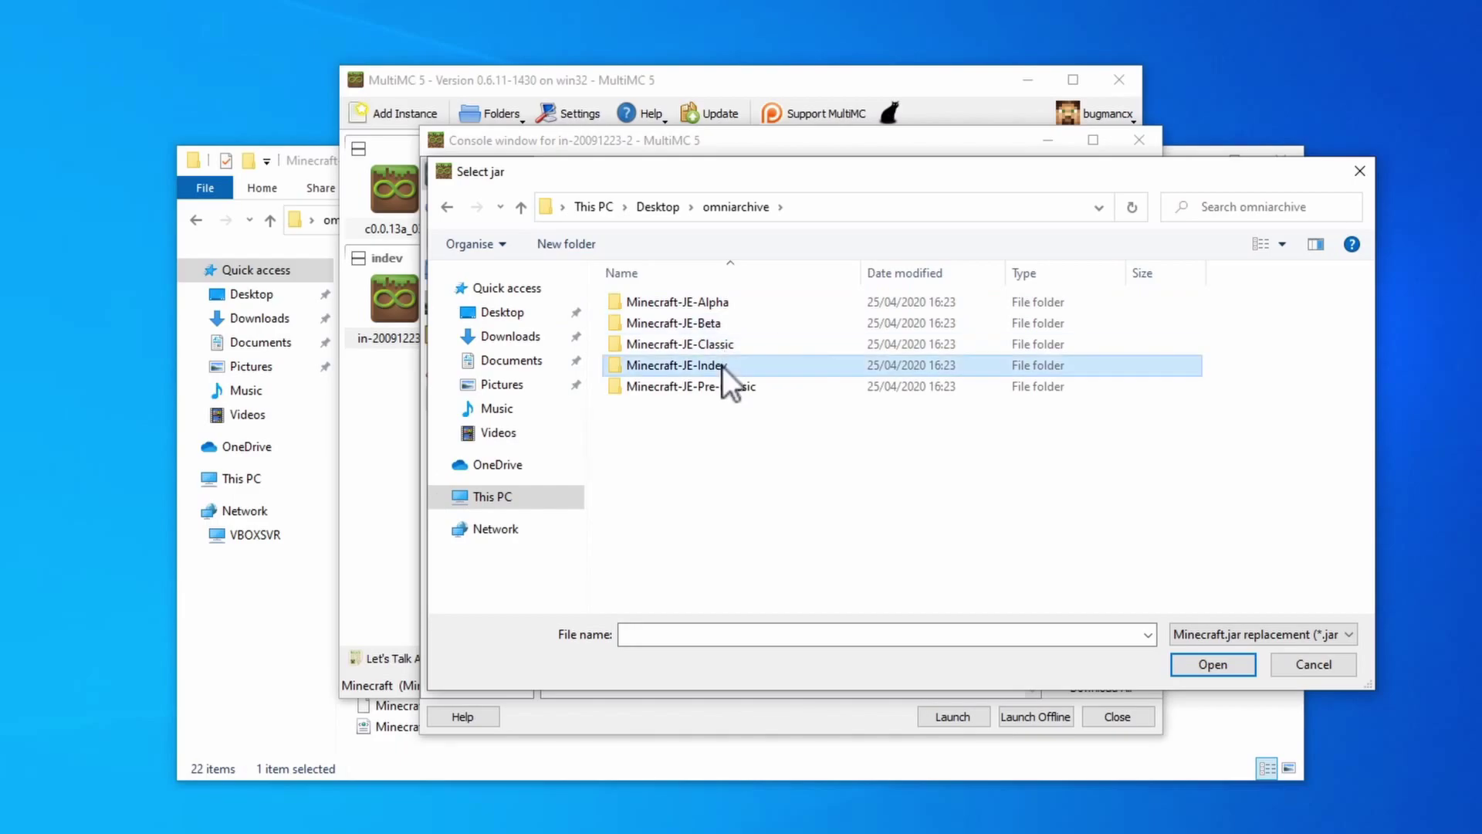
{"action": "double_click", "coordinate": [723, 367]}
{"action": "double_click", "coordinate": [679, 309]}
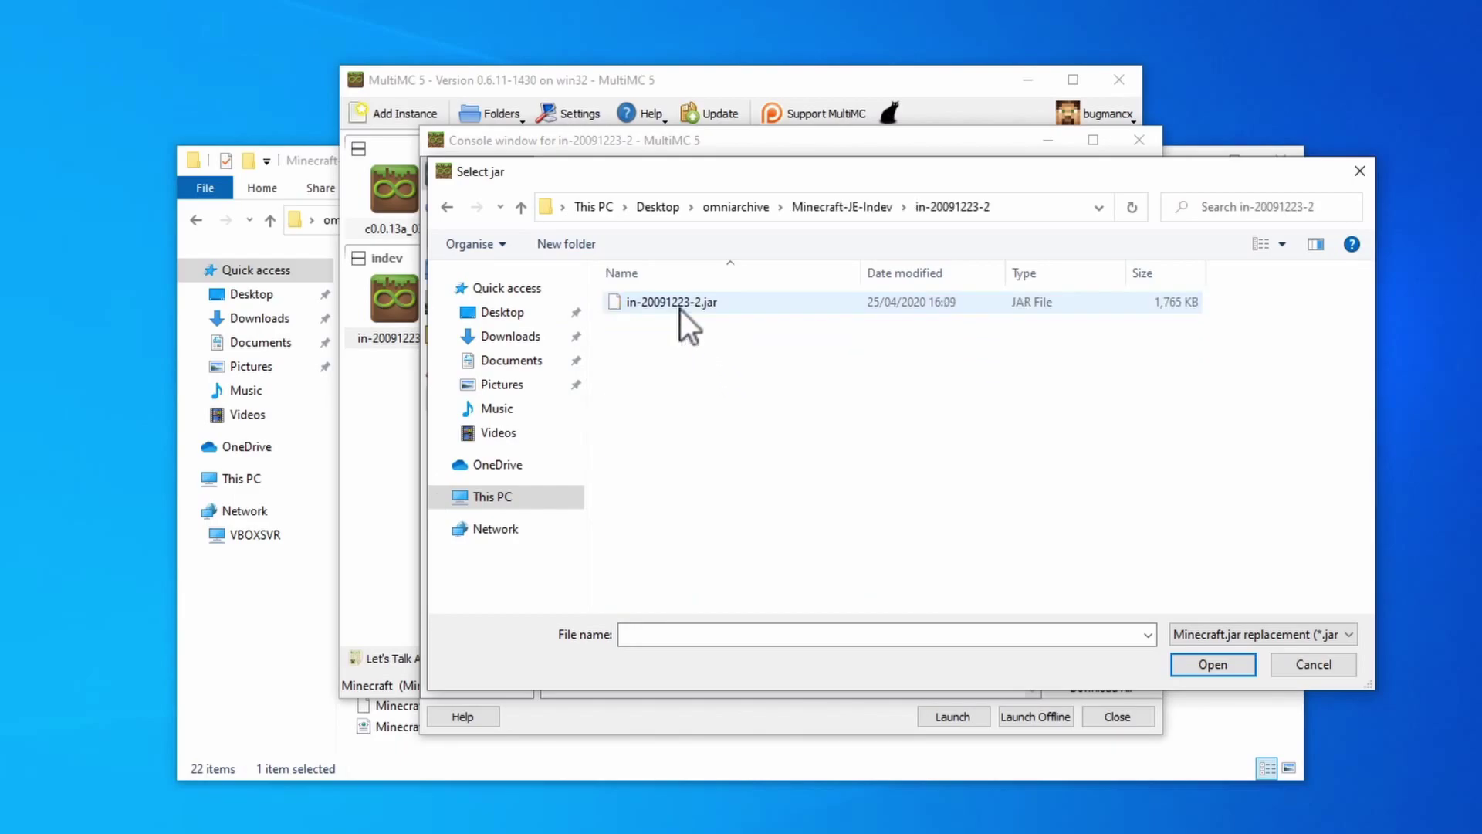
{"action": "left_click", "coordinate": [651, 307]}
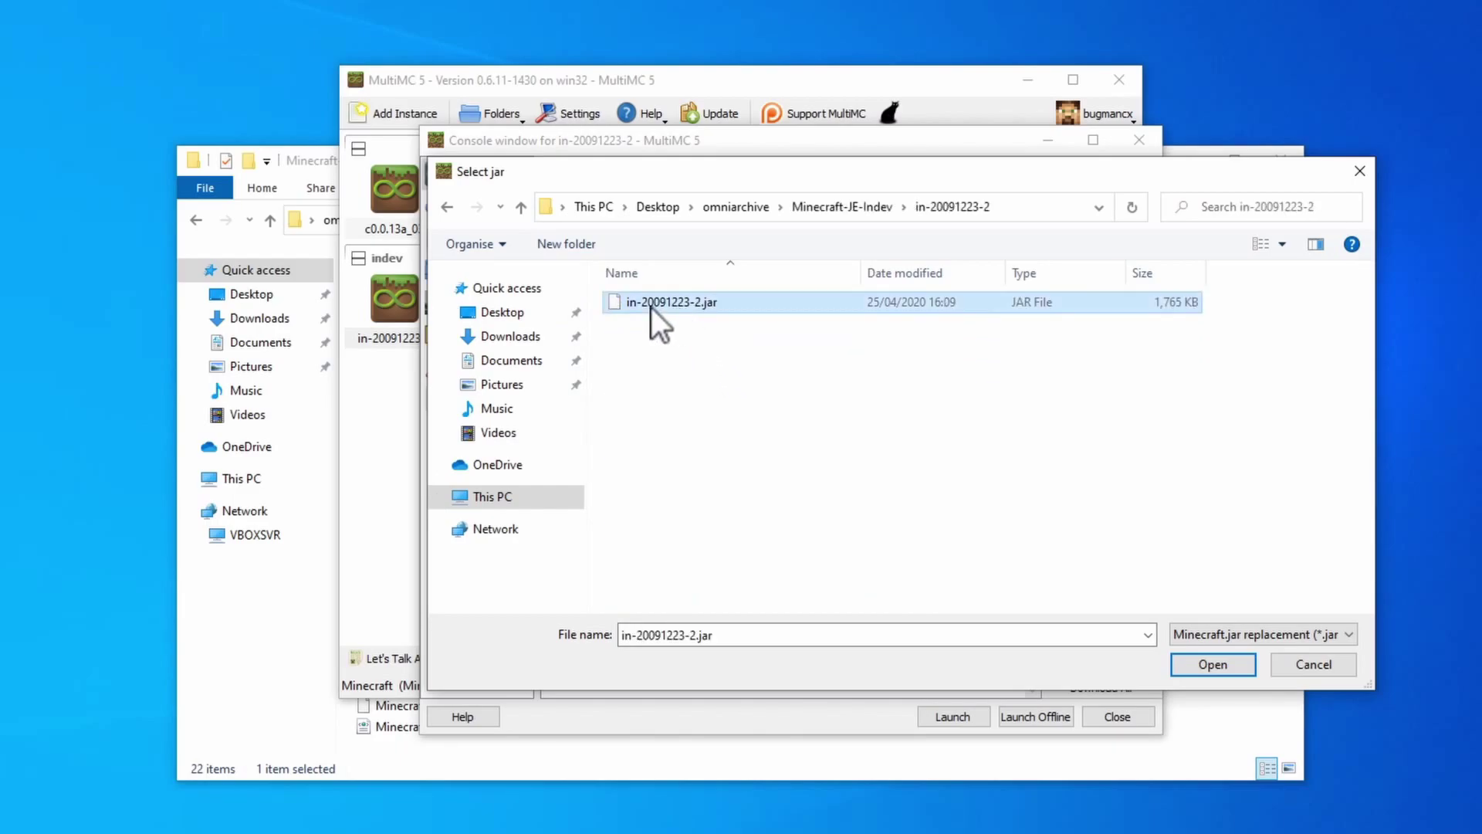
{"action": "left_click", "coordinate": [1201, 669]}
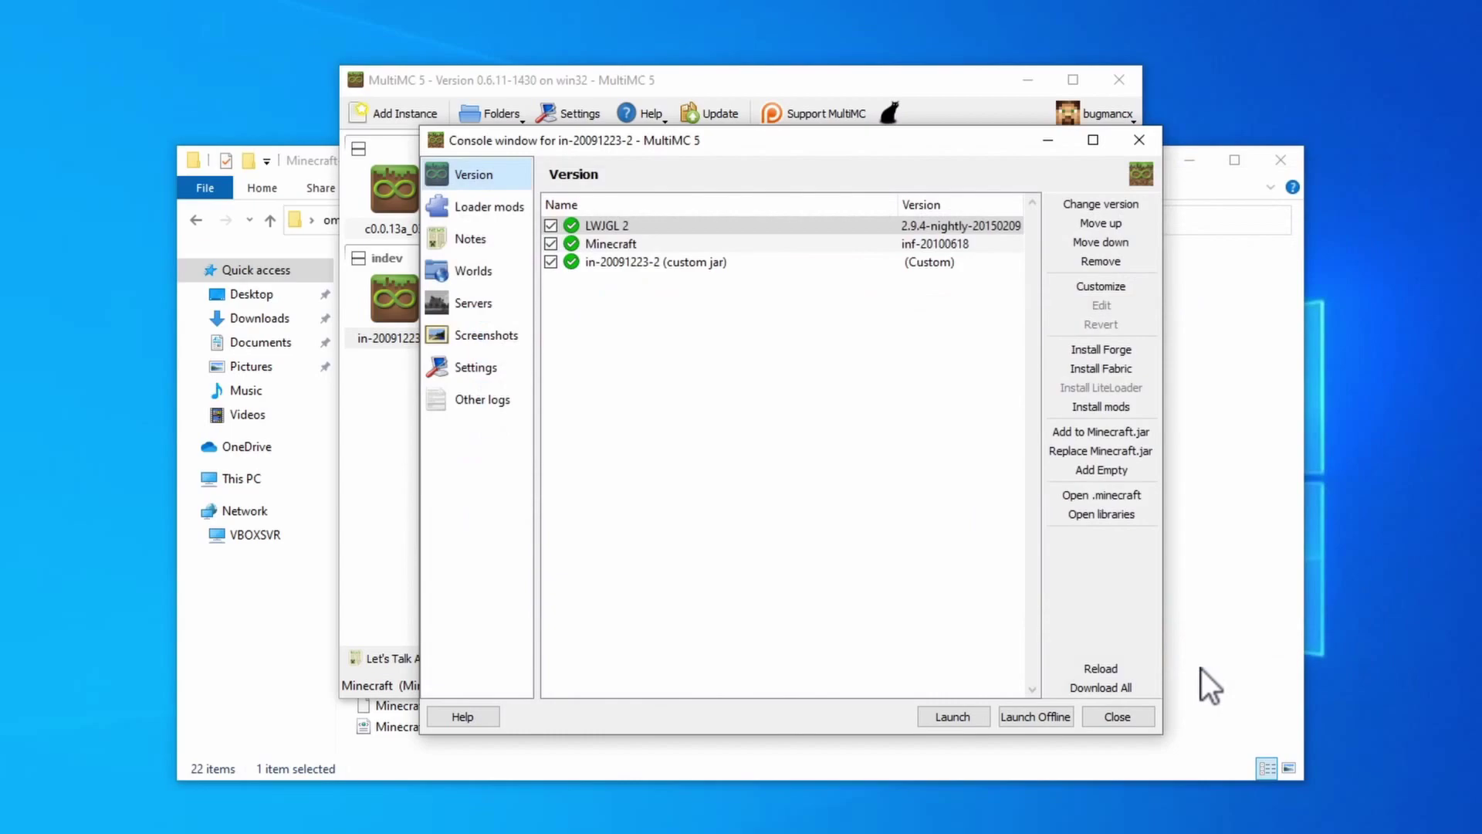
{"action": "left_click", "coordinate": [947, 713]}
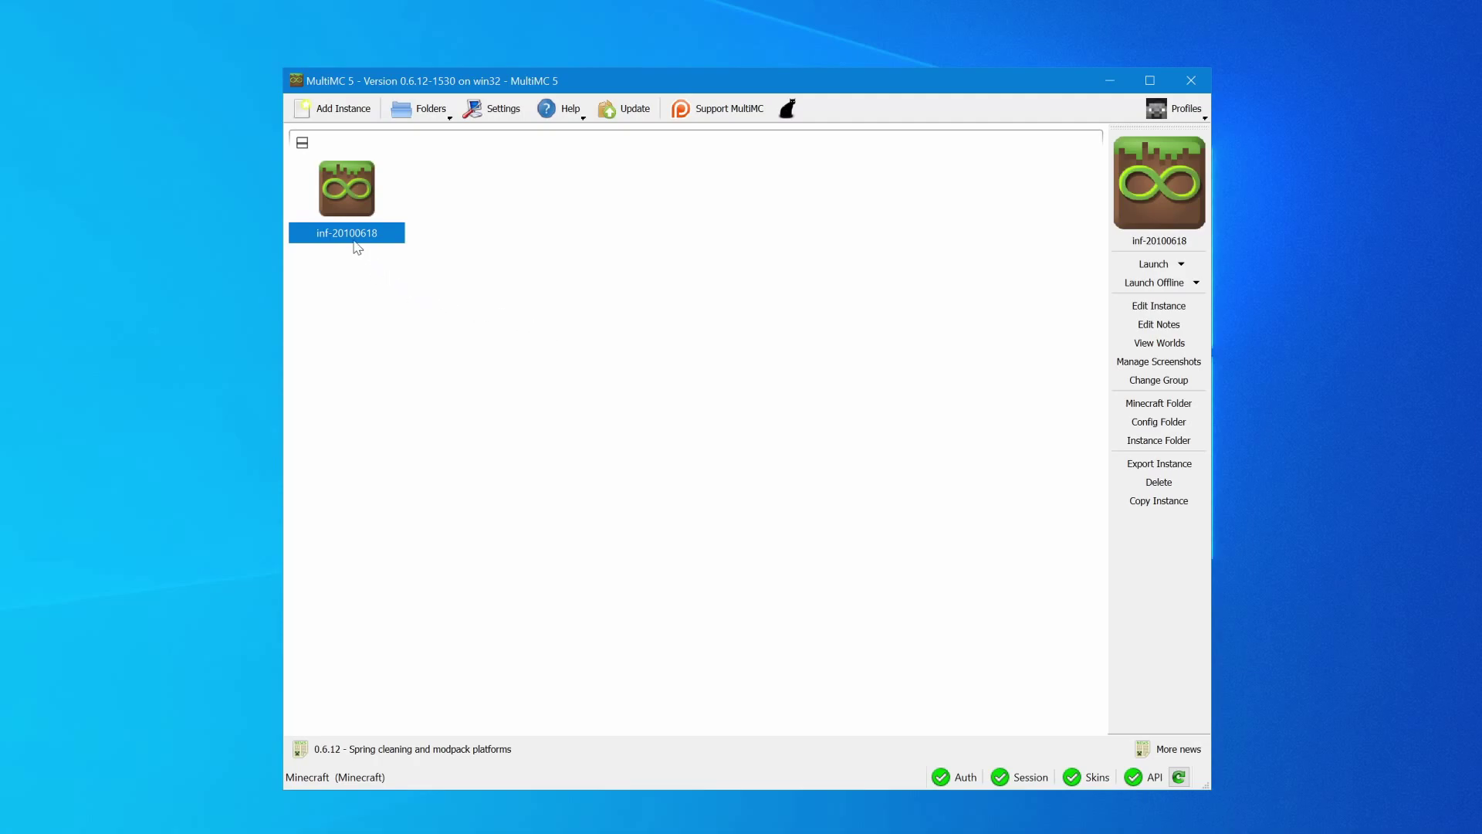
Override the inf-20100618 instance's Java arguments with -Dhttp.proxyHost=betacraft.pl -Djava.util.Arrays.useLegacyMergeSort=true.
{"action": "right_click", "coordinate": [351, 207]}
{"action": "mouse_move", "coordinate": [379, 316]}
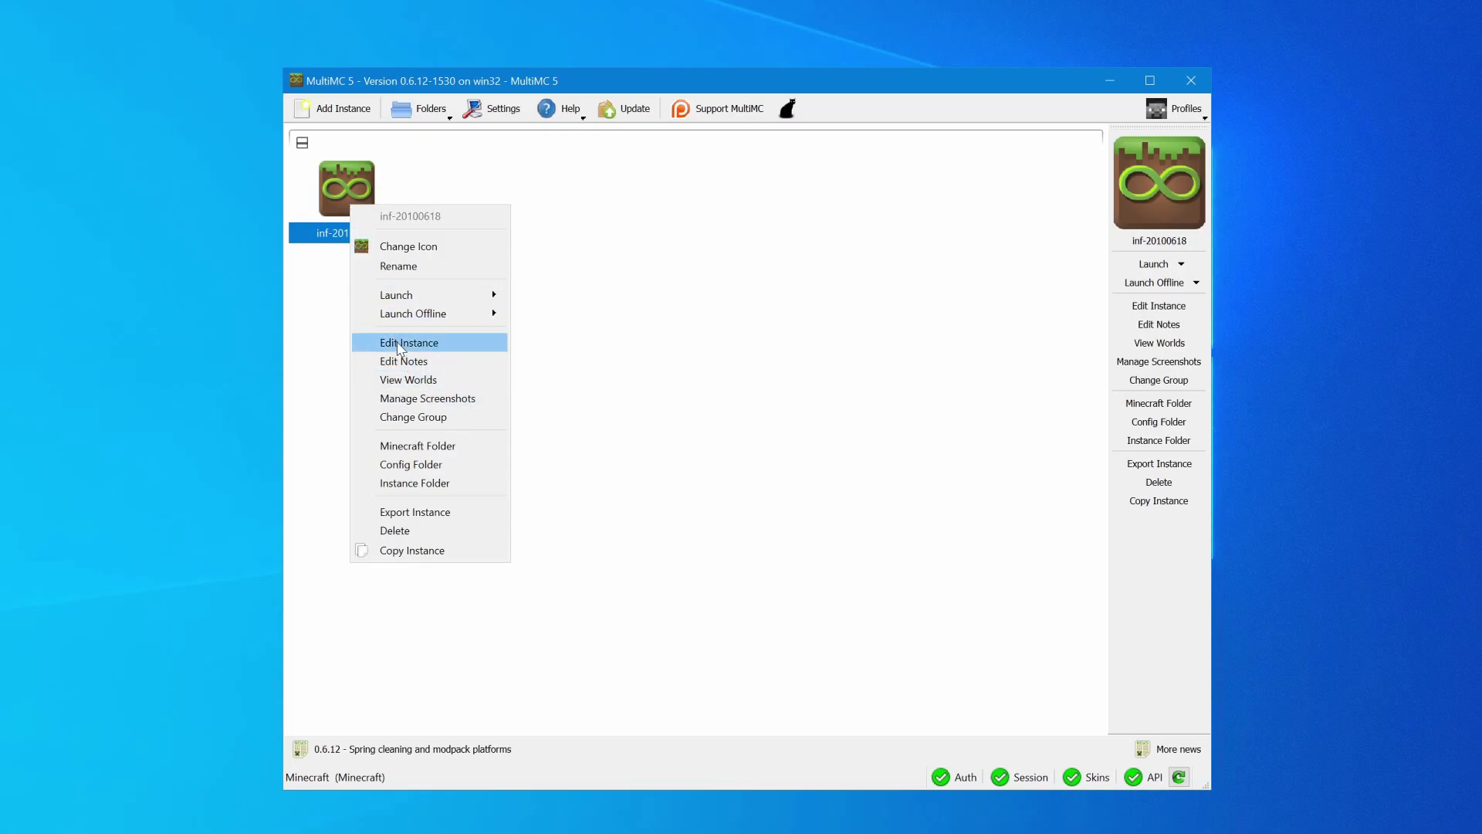
{"action": "left_click", "coordinate": [399, 344]}
{"action": "left_click", "coordinate": [423, 417]}
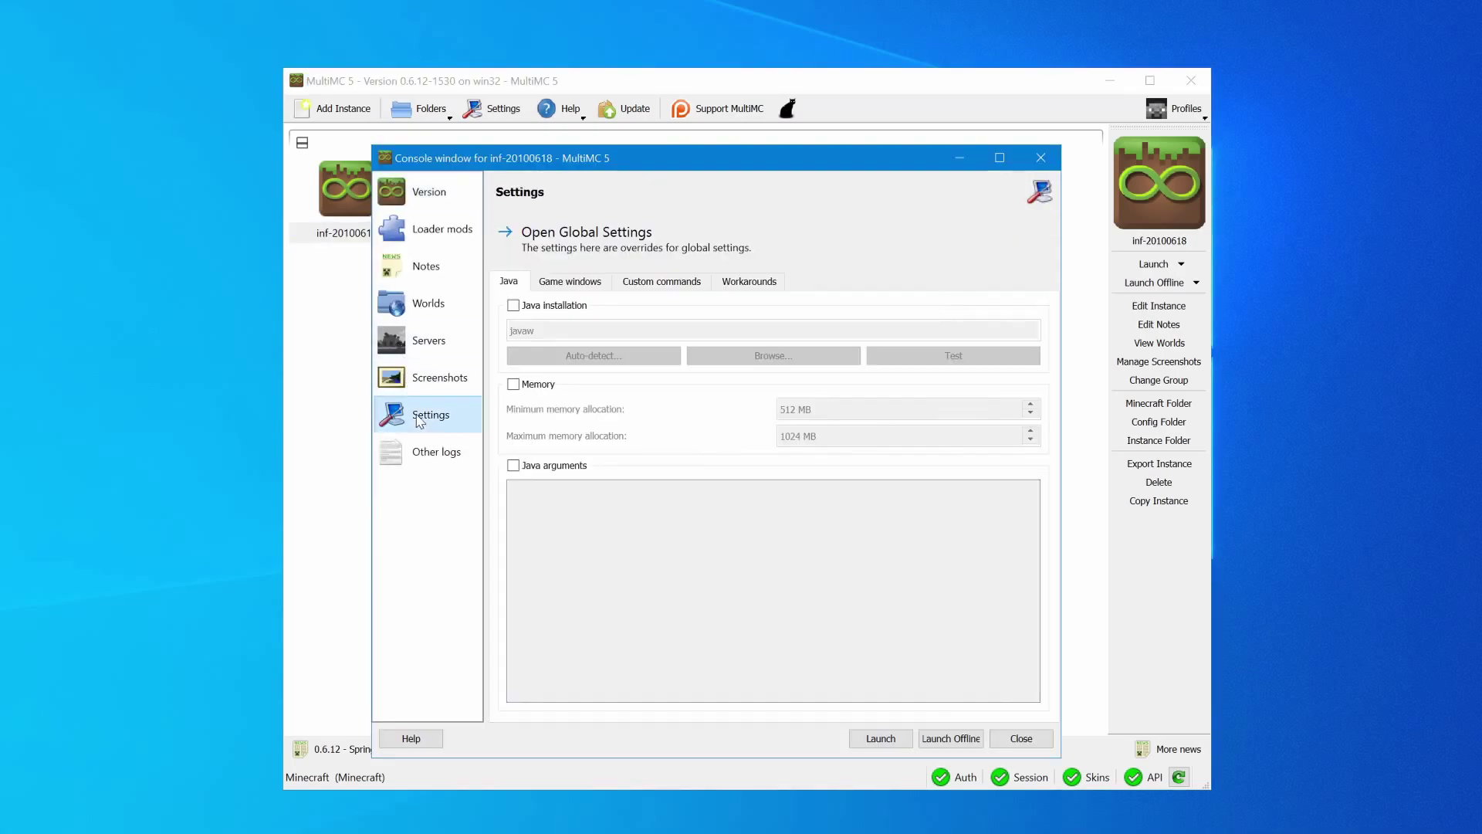
{"action": "left_click", "coordinate": [514, 466]}
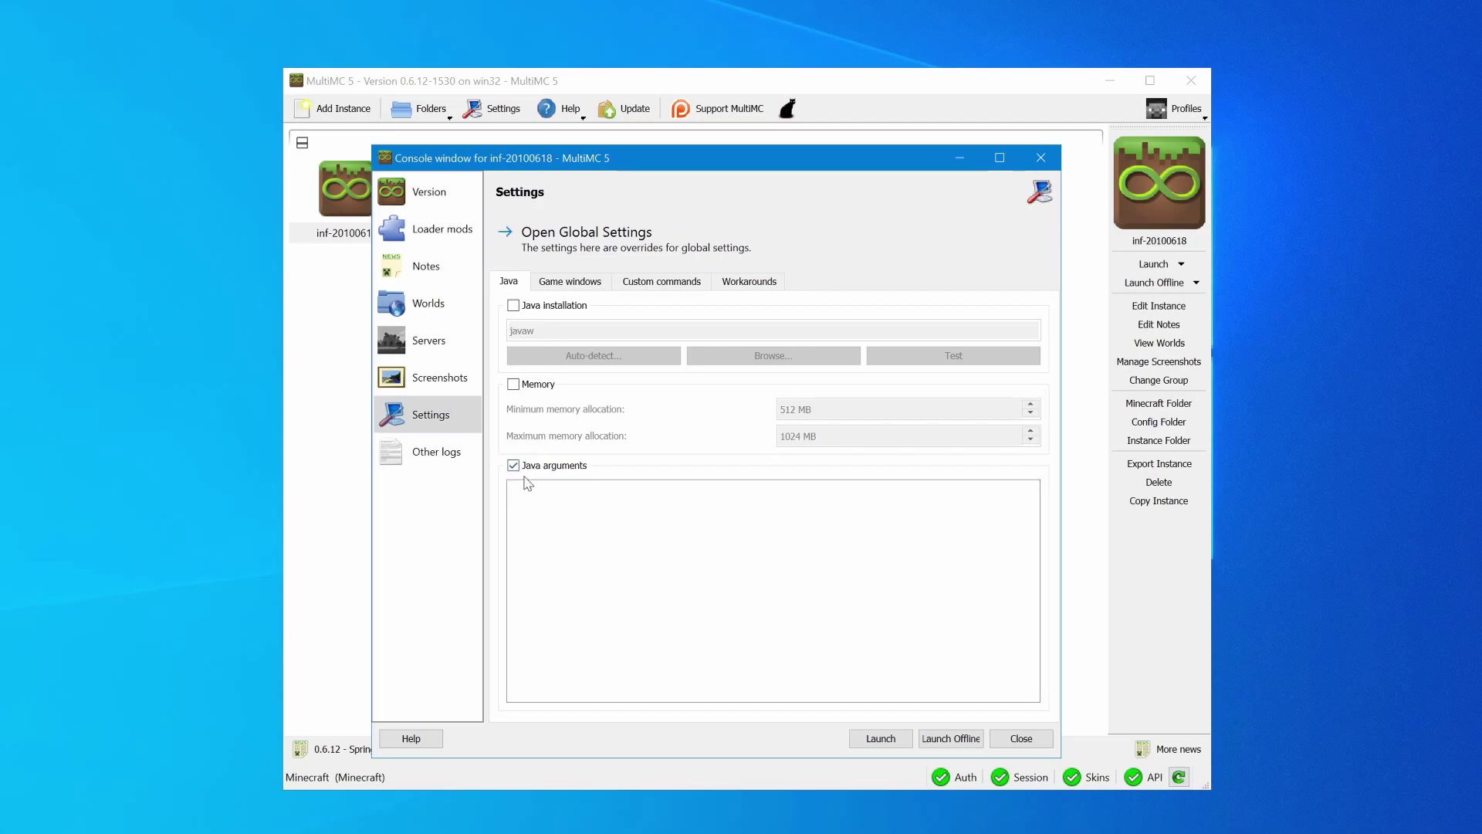
{"action": "type", "text": "-Dhttp.proxyHost=betacraft.pl -Djava.util.Arrays.useLegacyMergeSort=true"}
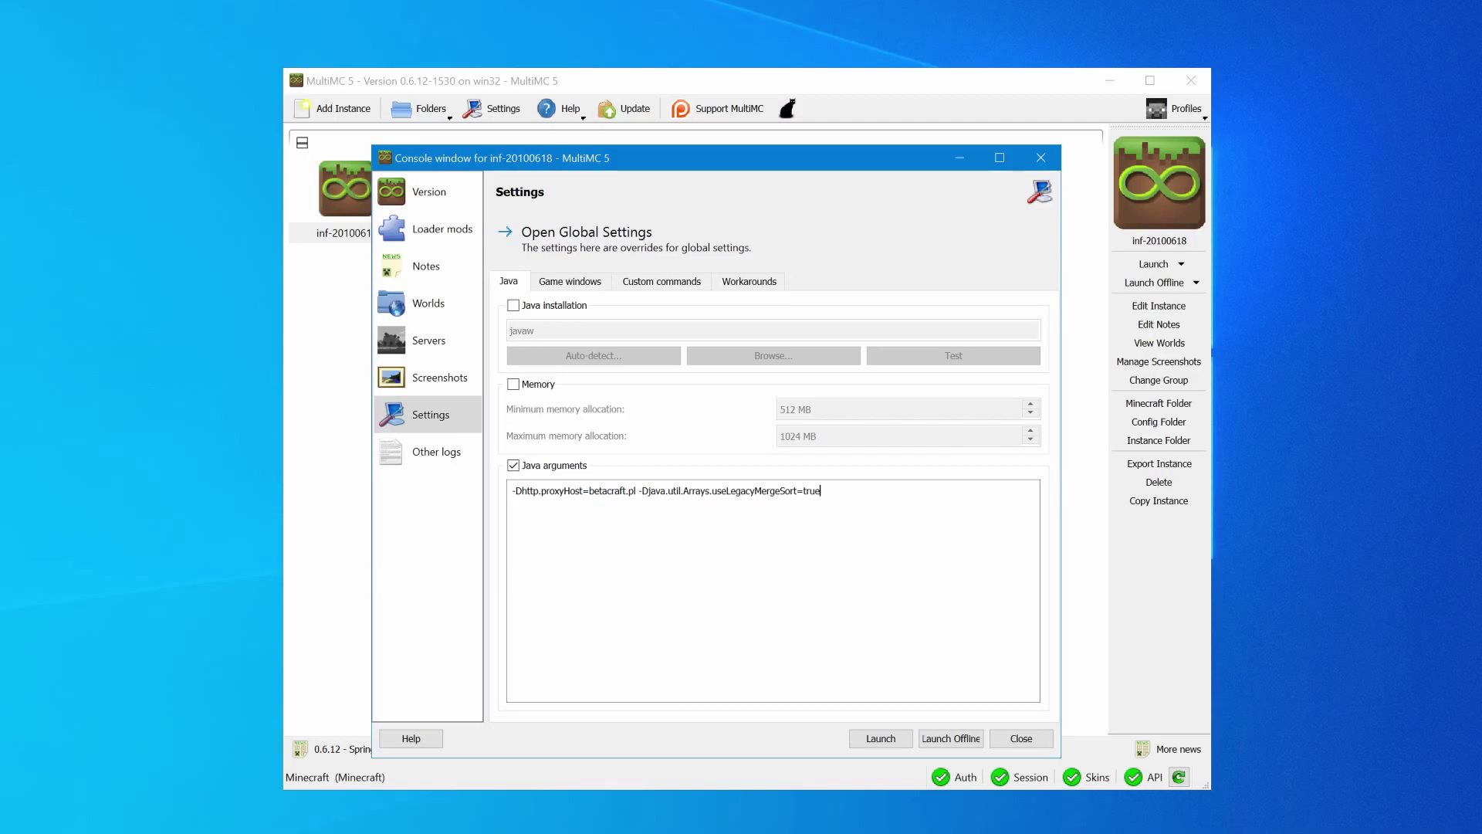
{"action": "left_click", "coordinate": [1020, 737]}
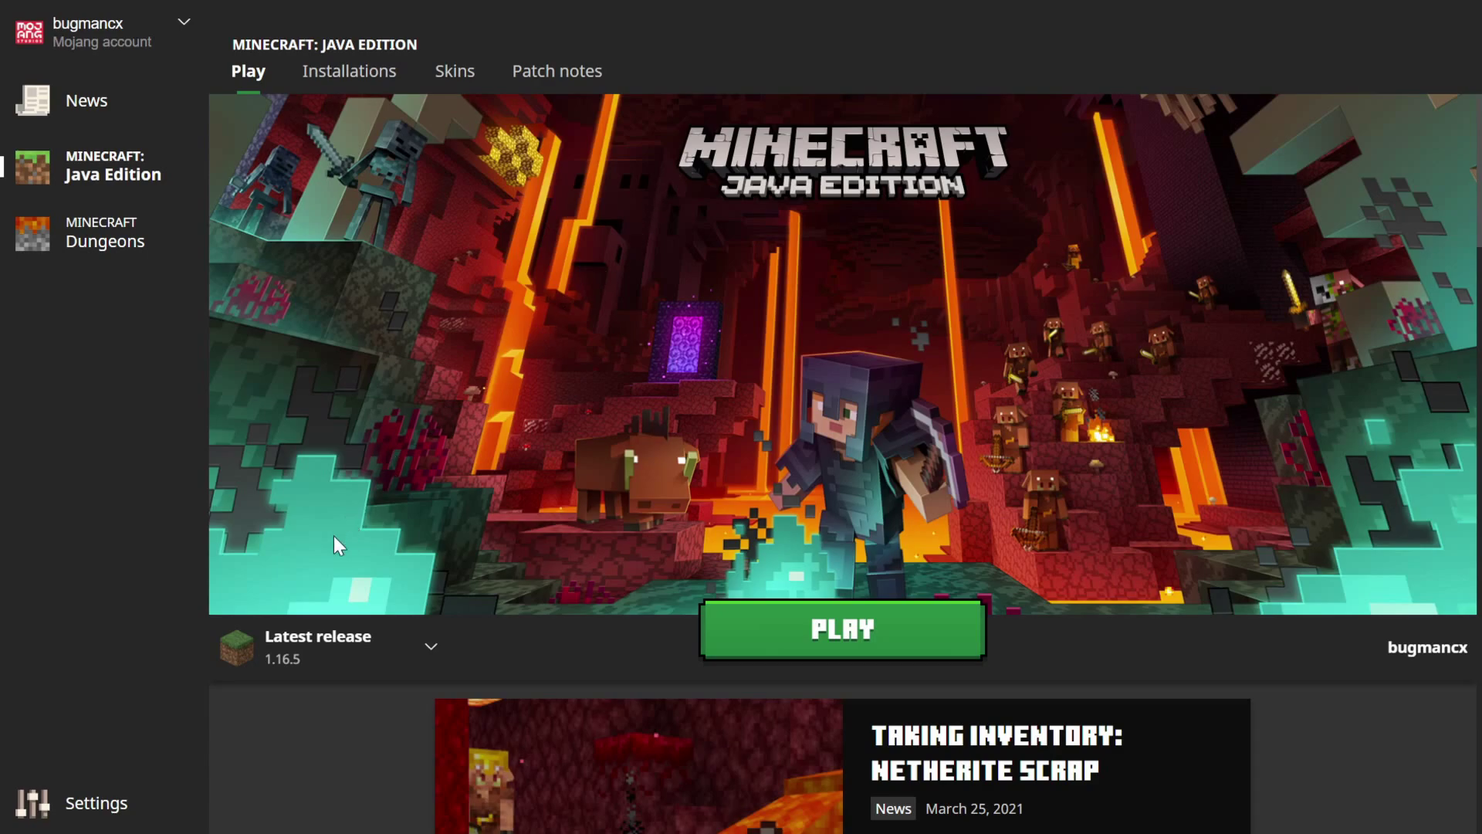
In the Minecraft Launcher settings, enable showing historical versions of Minecraft: Java Edition and return to the Java Edition page.
{"action": "left_click", "coordinate": [106, 808]}
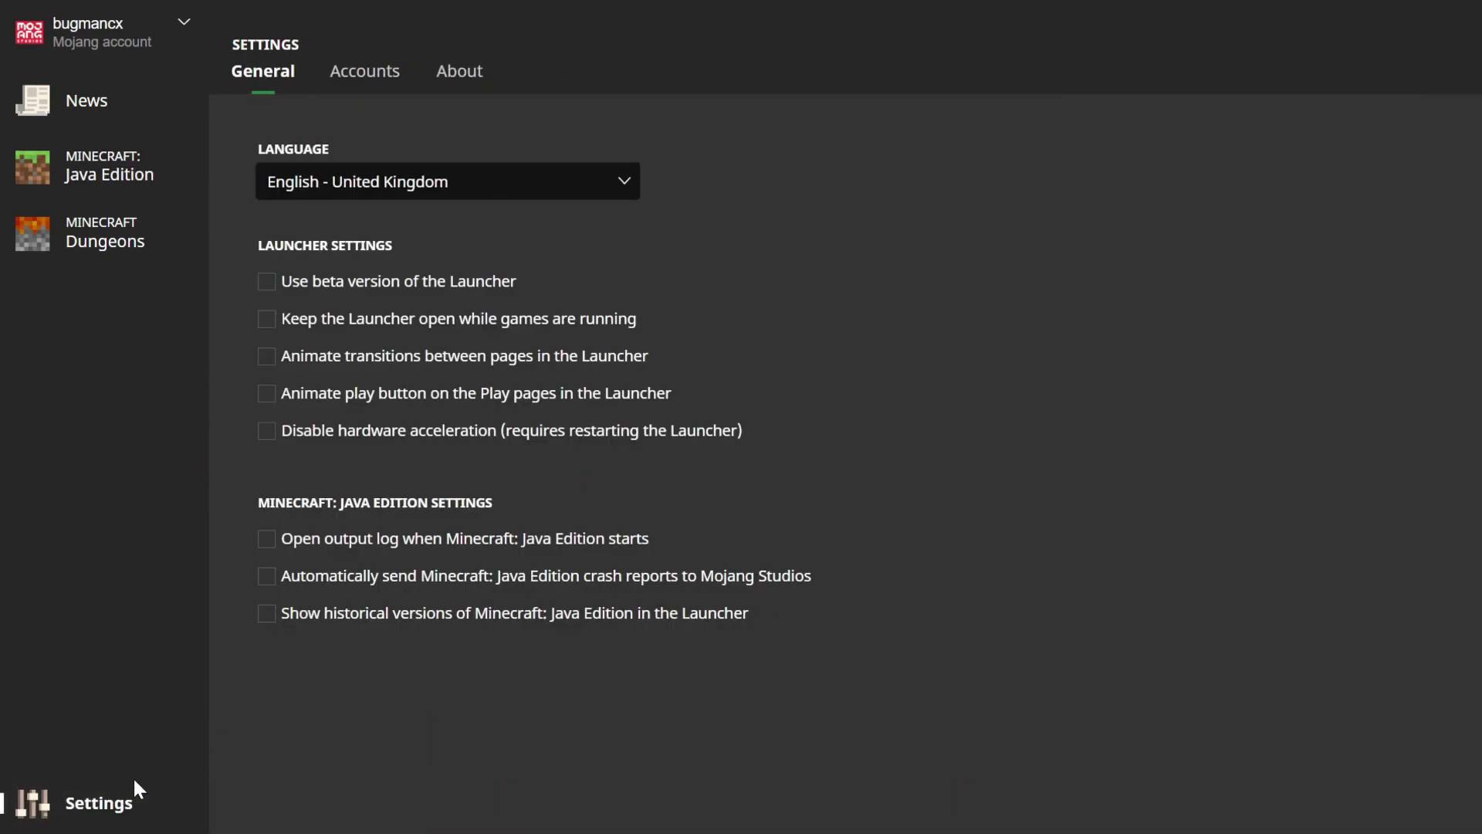
{"action": "left_click", "coordinate": [329, 614]}
{"action": "left_click", "coordinate": [112, 177]}
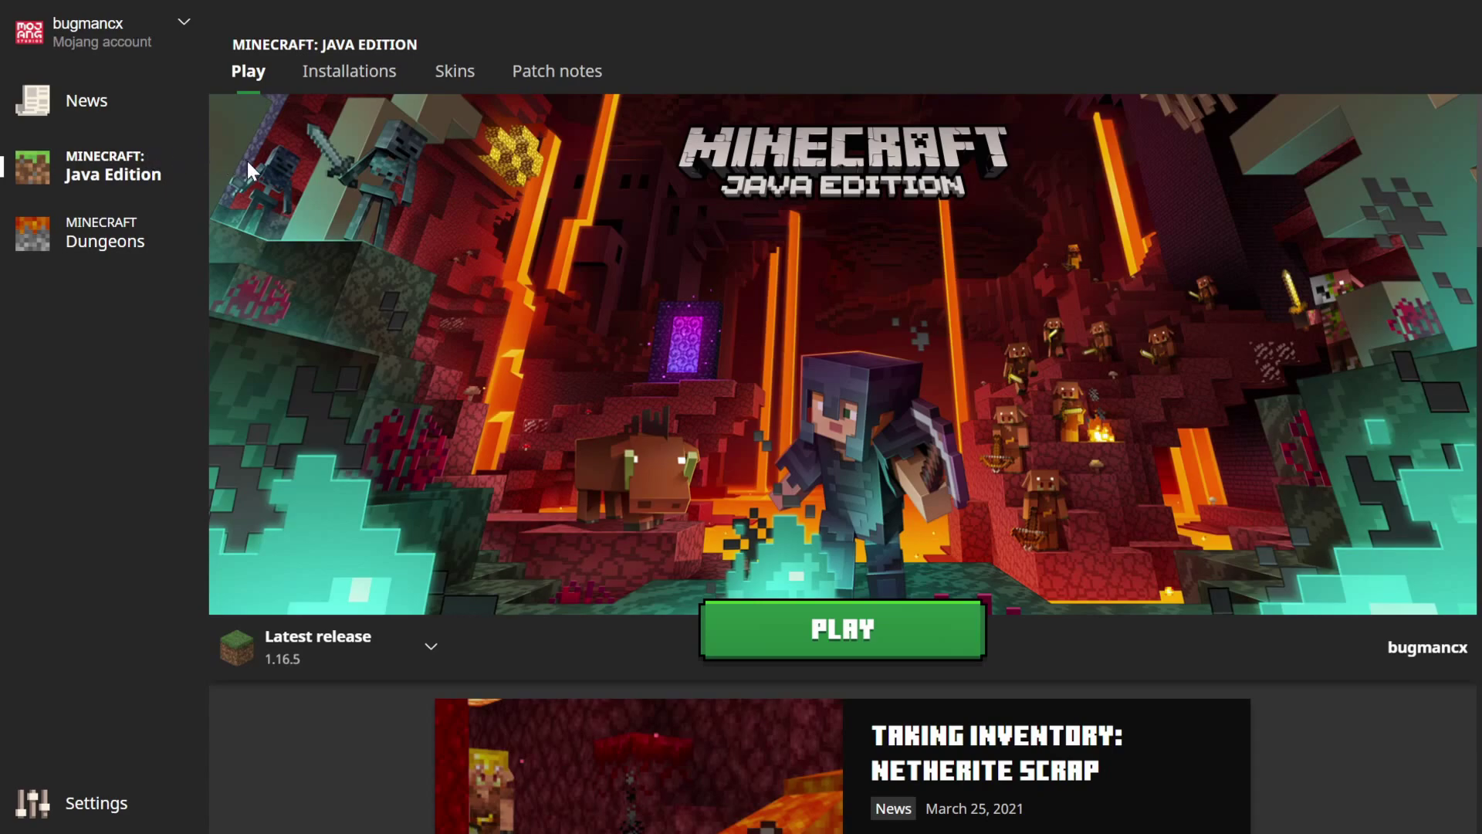
Create a new Java Edition installation named Alpha that uses version old_alpha a1.0.4.
{"action": "left_click", "coordinate": [342, 86]}
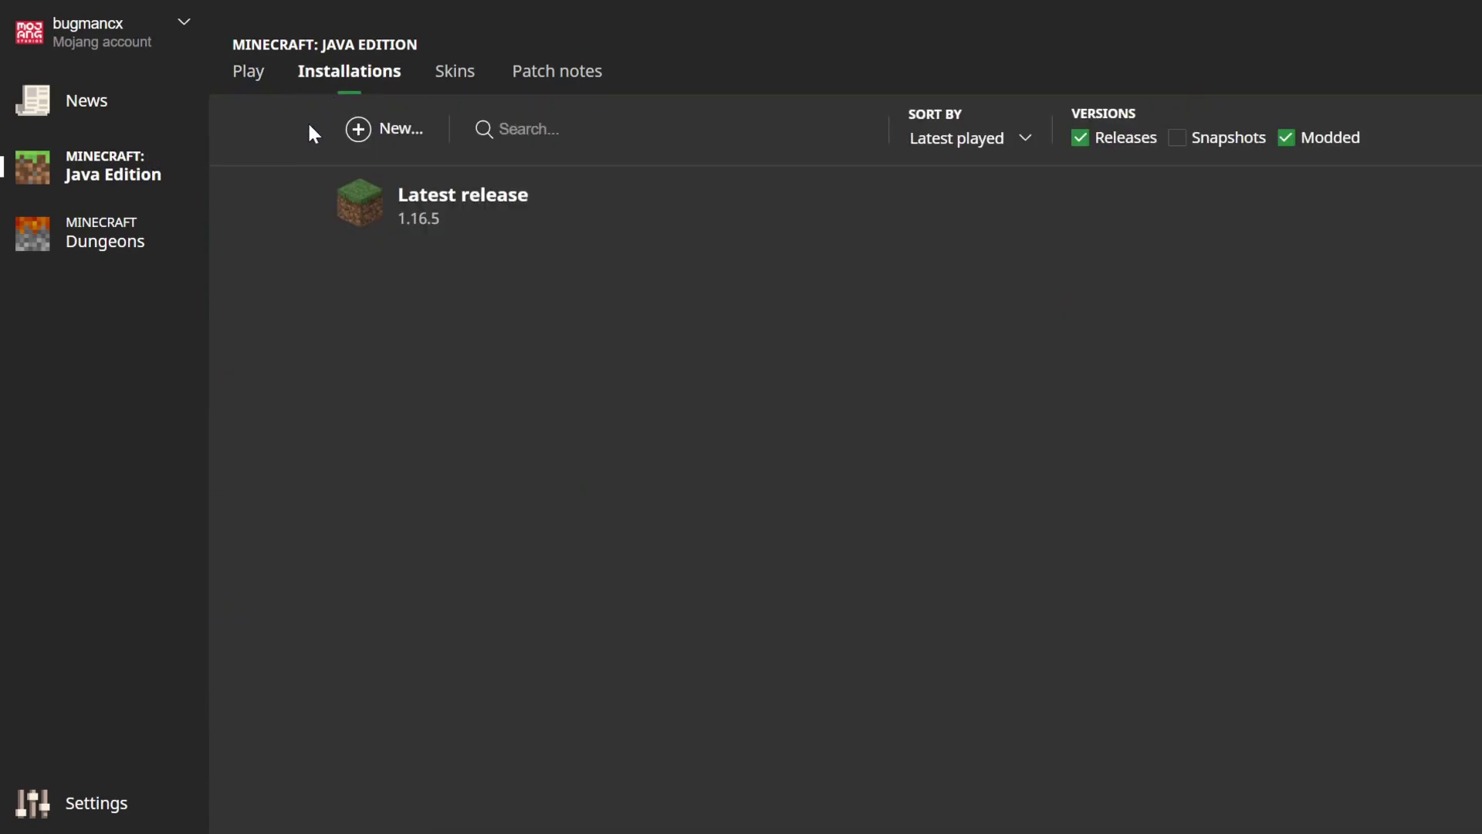
{"action": "left_click", "coordinate": [390, 132]}
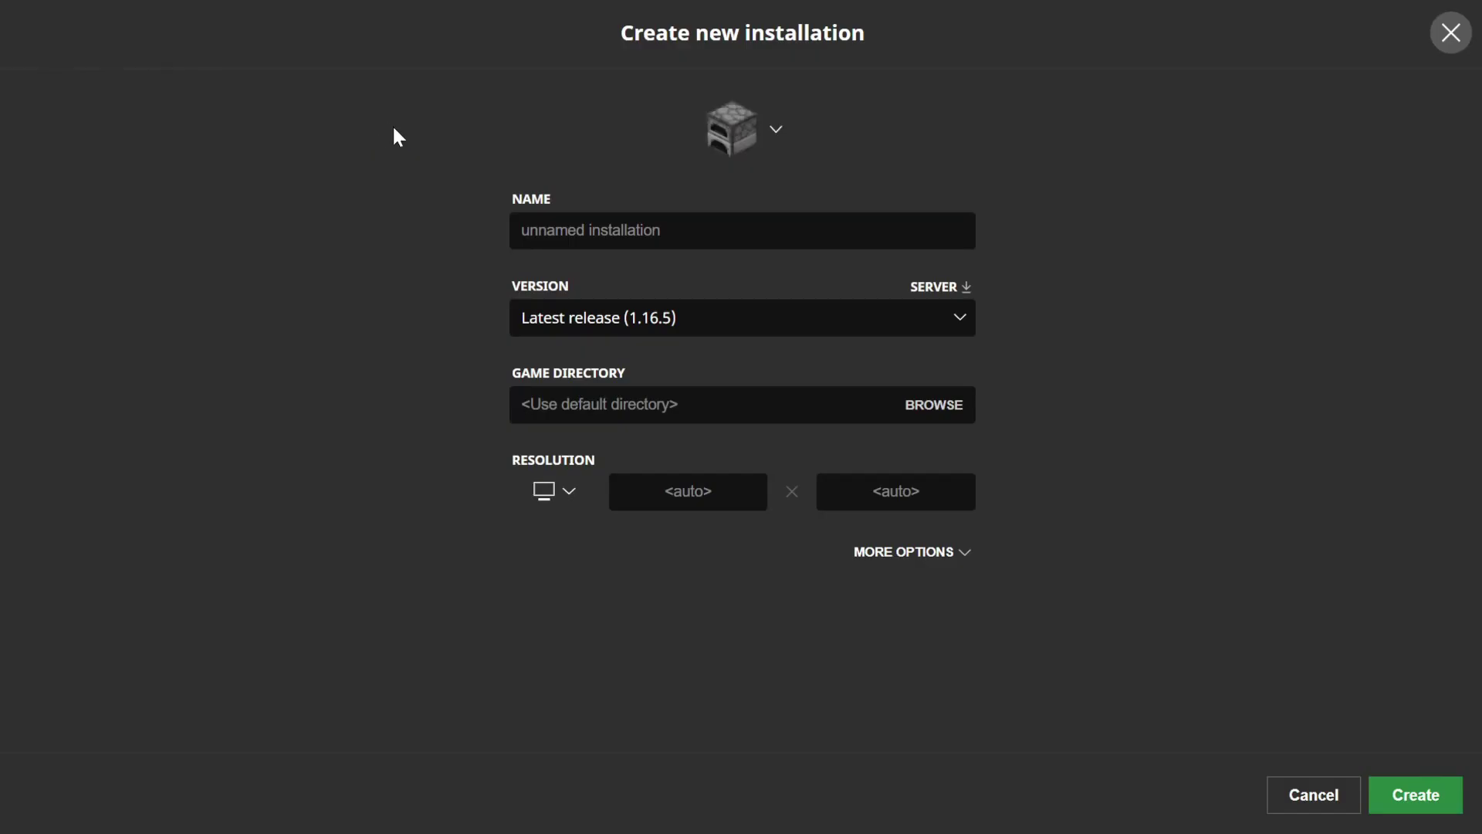
{"action": "left_click", "coordinate": [595, 318]}
{"action": "scroll", "coordinate": [680, 455], "scroll_direction": "down", "scroll_amount": 15}
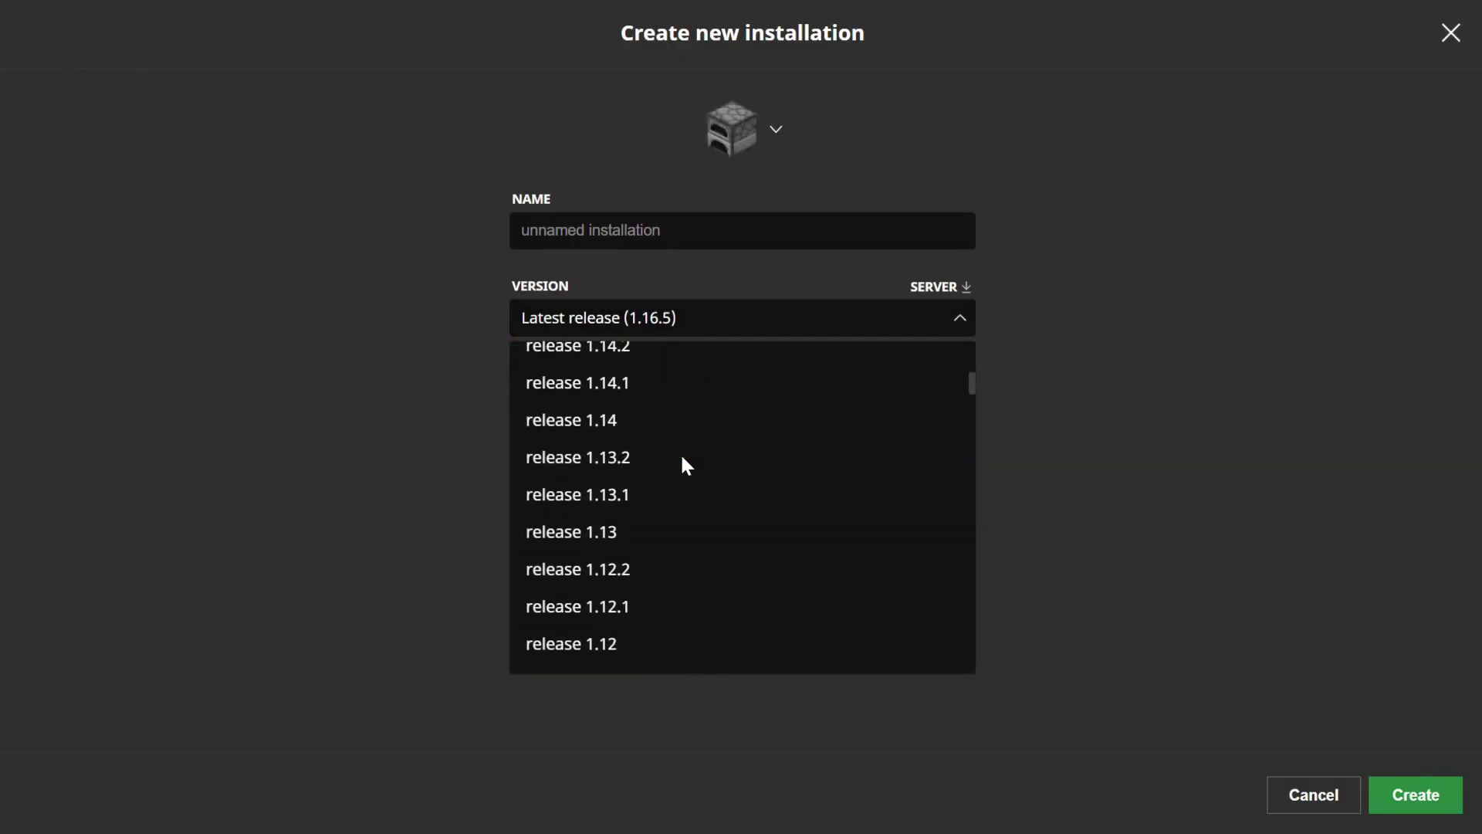
{"action": "scroll", "coordinate": [683, 463], "scroll_direction": "down", "scroll_amount": 20}
{"action": "scroll", "coordinate": [686, 463], "scroll_direction": "up", "scroll_amount": 3}
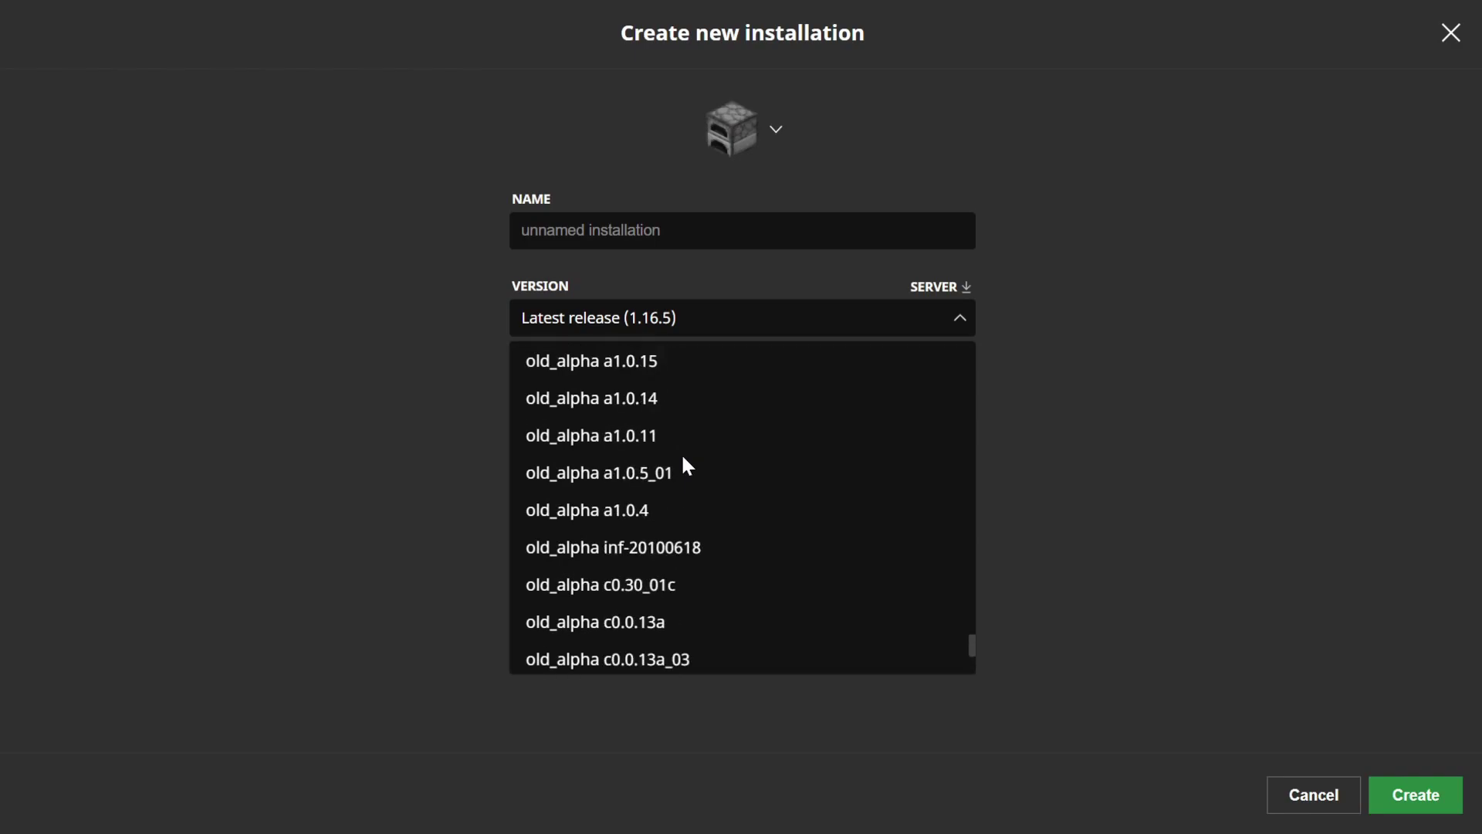
{"action": "scroll", "coordinate": [685, 463], "scroll_direction": "up", "scroll_amount": 2}
{"action": "scroll", "coordinate": [686, 463], "scroll_direction": "down", "scroll_amount": 3}
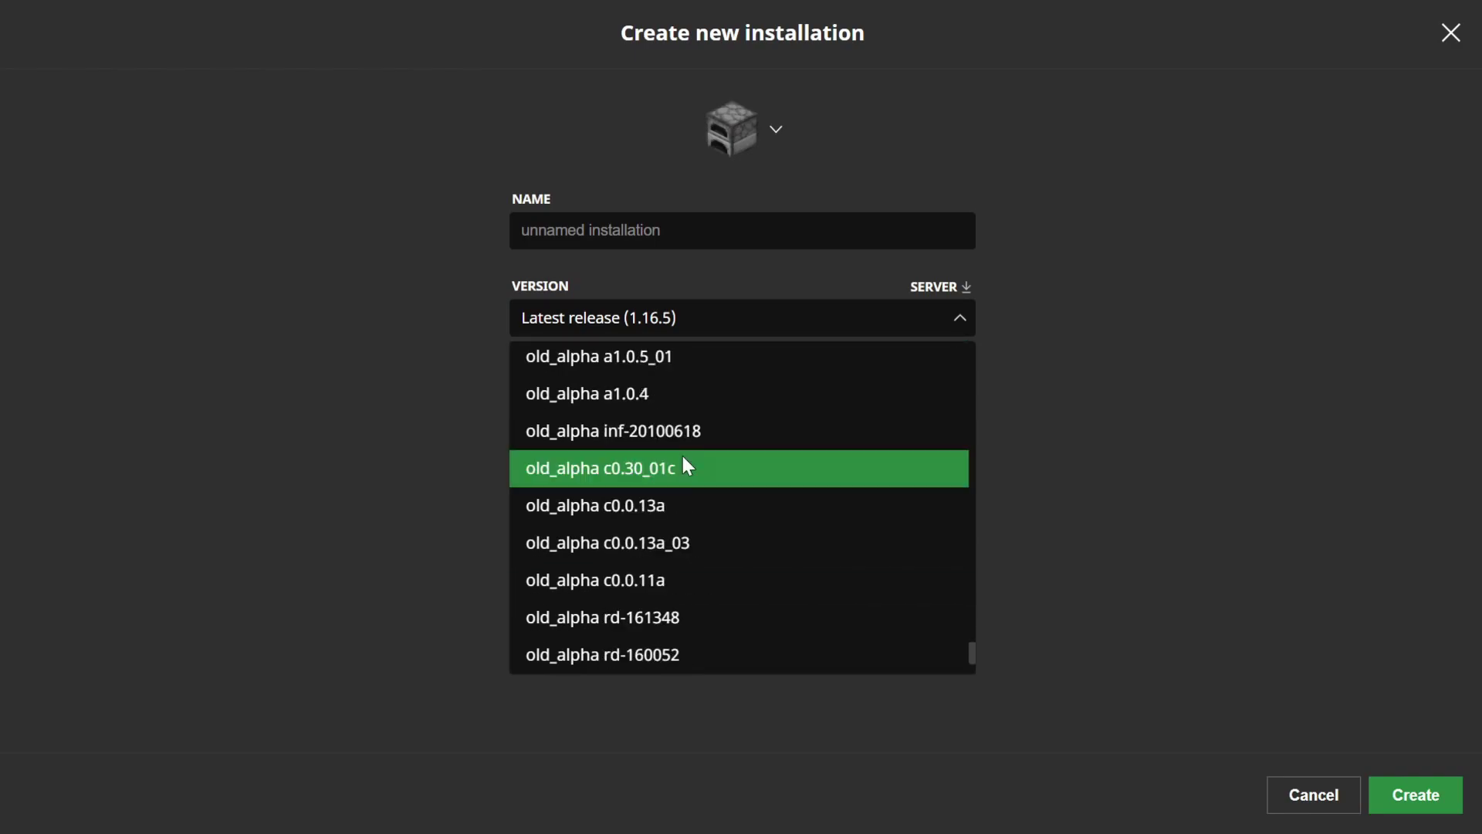
{"action": "left_click", "coordinate": [641, 390]}
{"action": "left_click", "coordinate": [522, 230]}
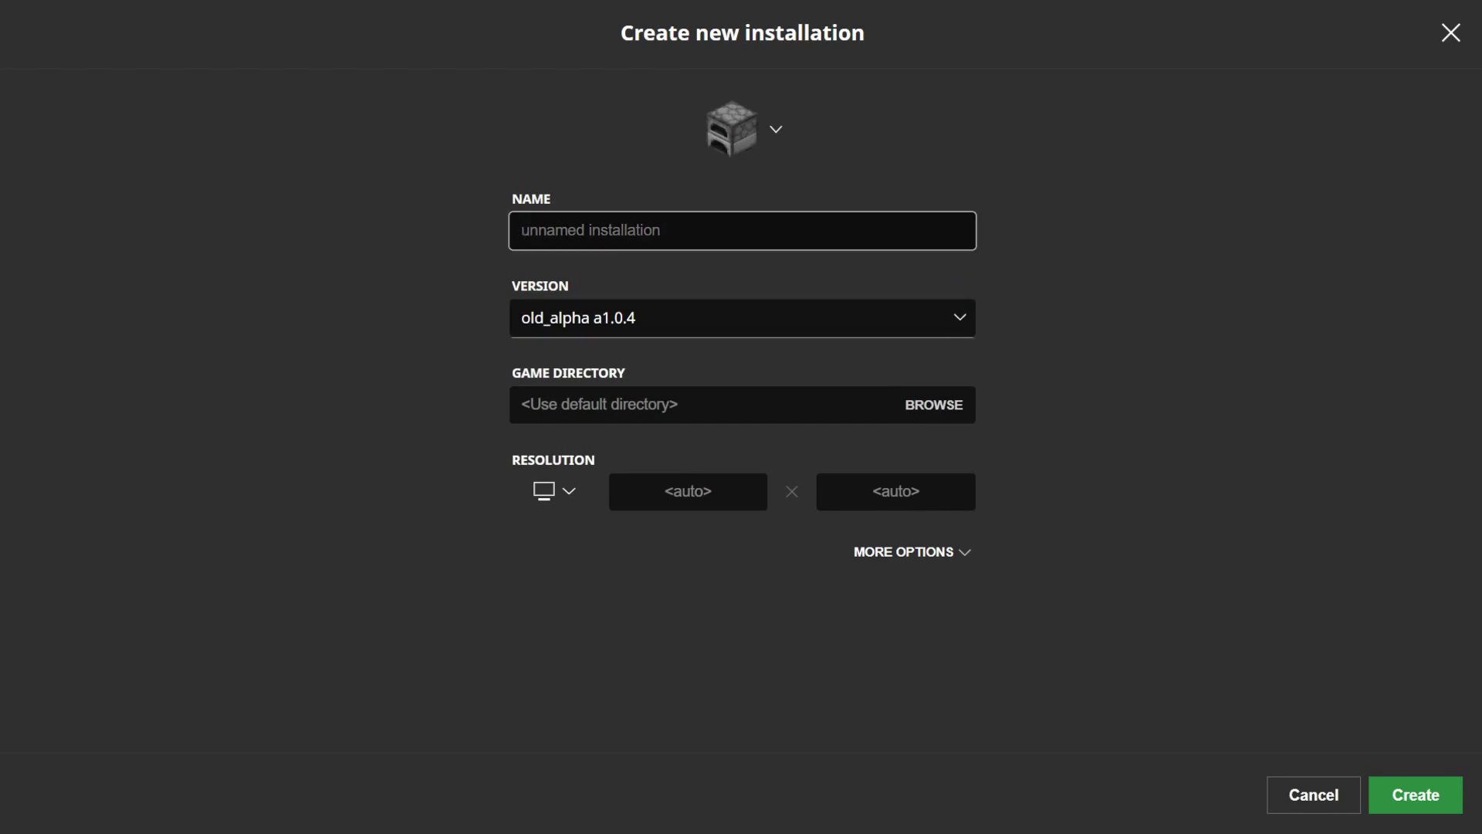
{"action": "type", "text": "Alpha"}
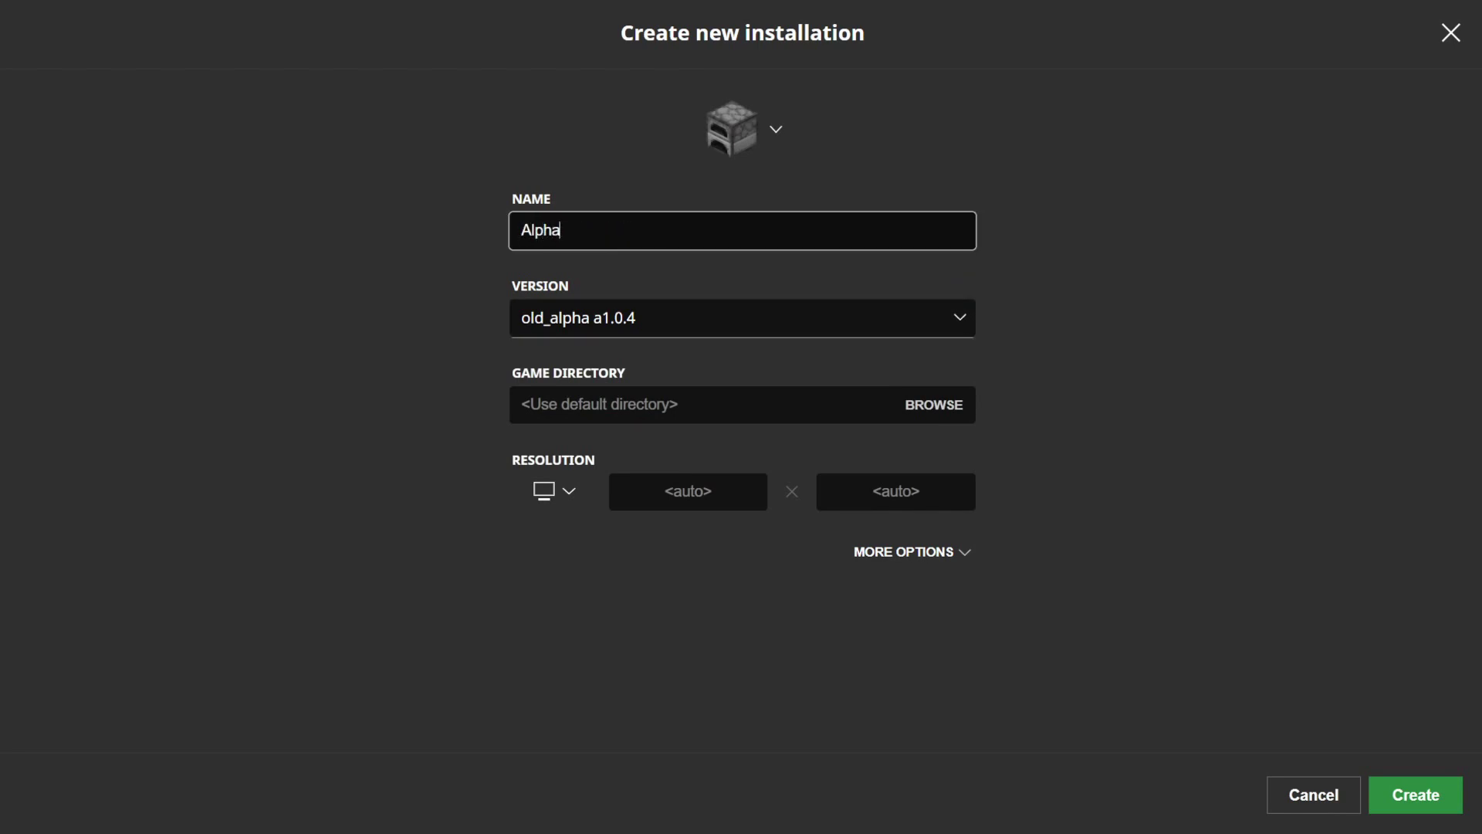
{"action": "left_click", "coordinate": [1415, 801]}
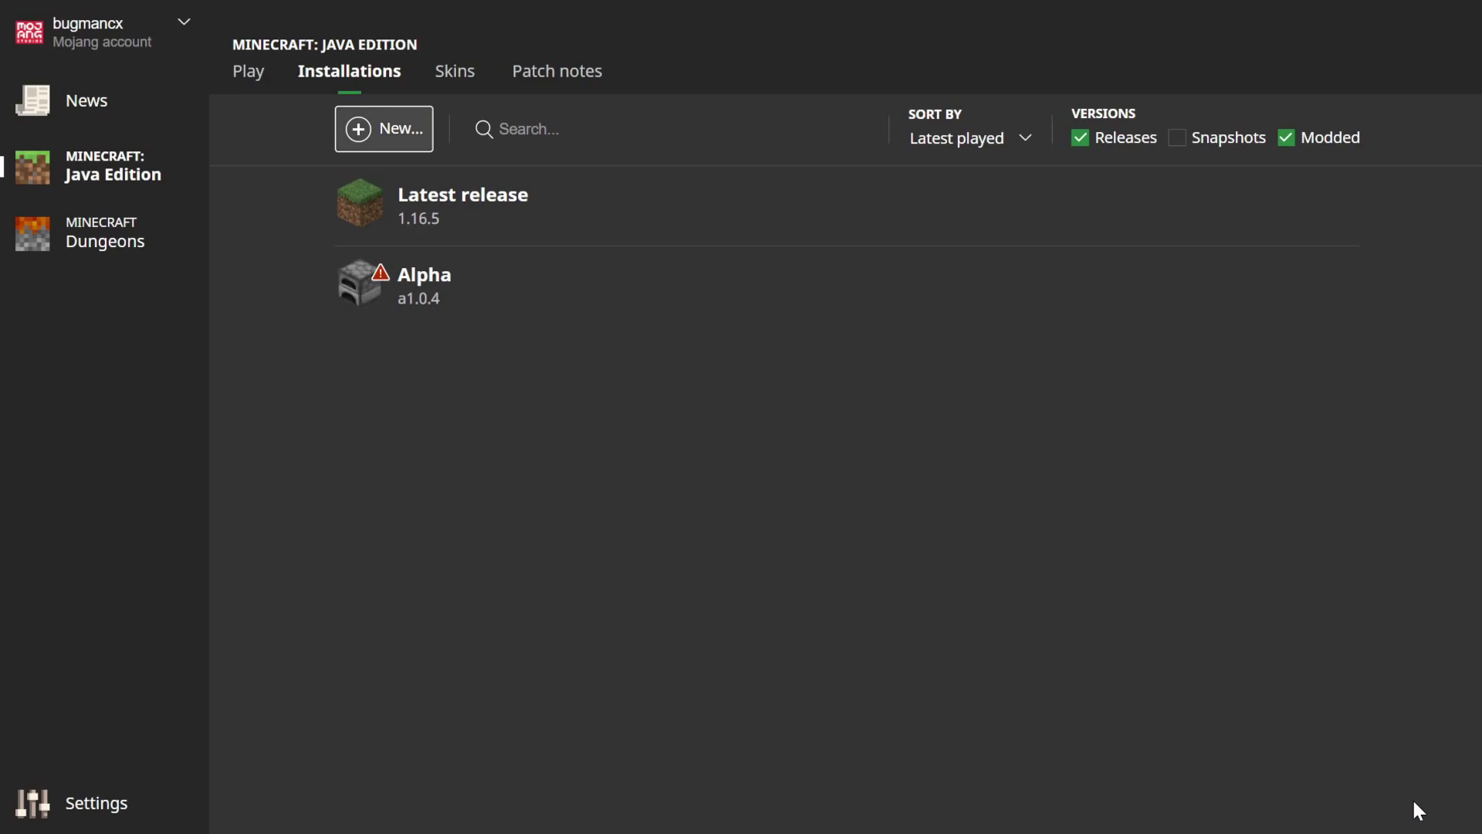
{"action": "mouse_move", "coordinate": [433, 308]}
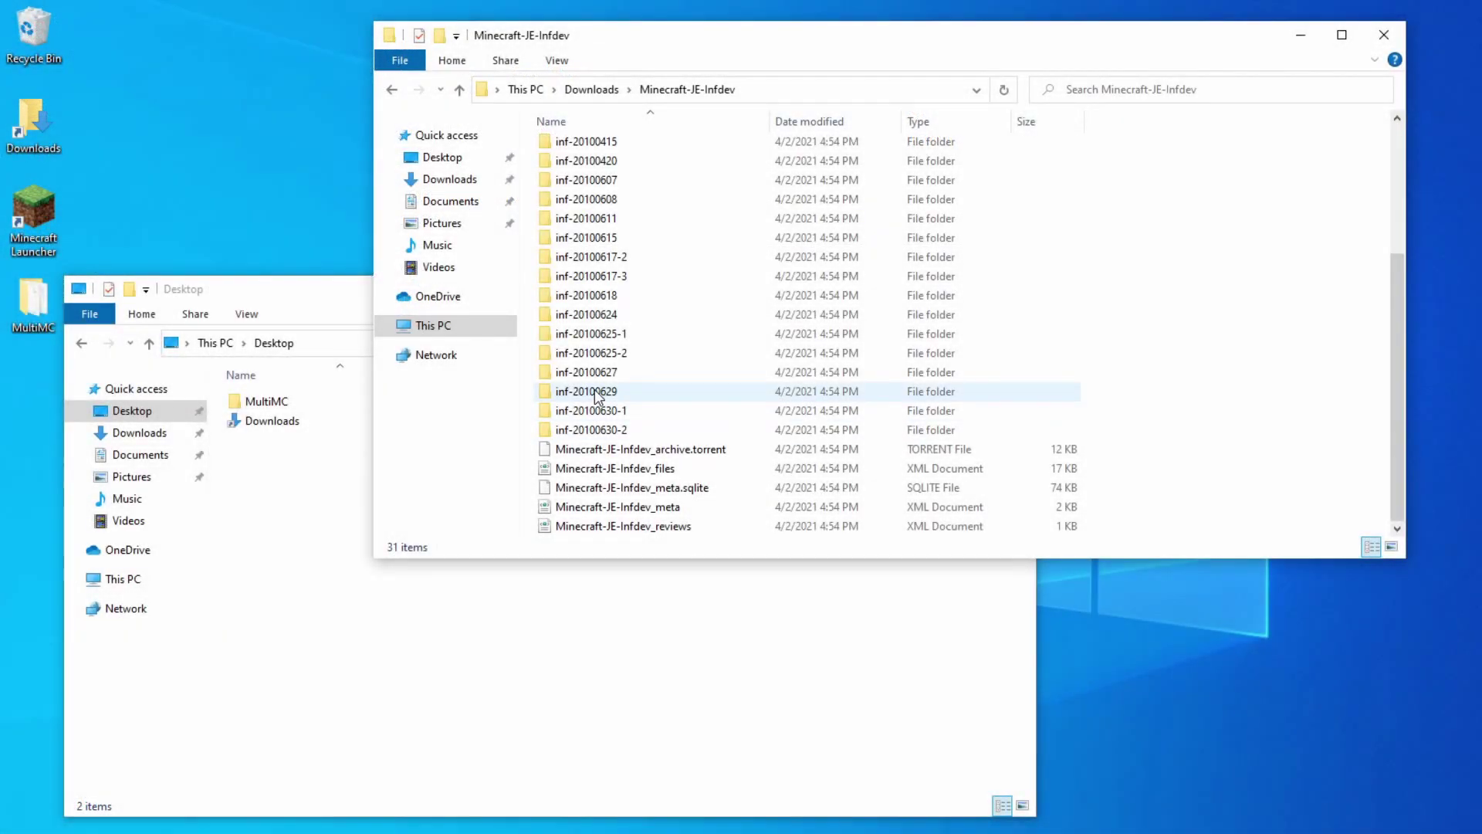
In File Explorer, inspect the jar and JSON files inside the inf-20100629 folder of Downloads/Minecraft-JE-Infdev.
{"action": "double_click", "coordinate": [598, 395]}
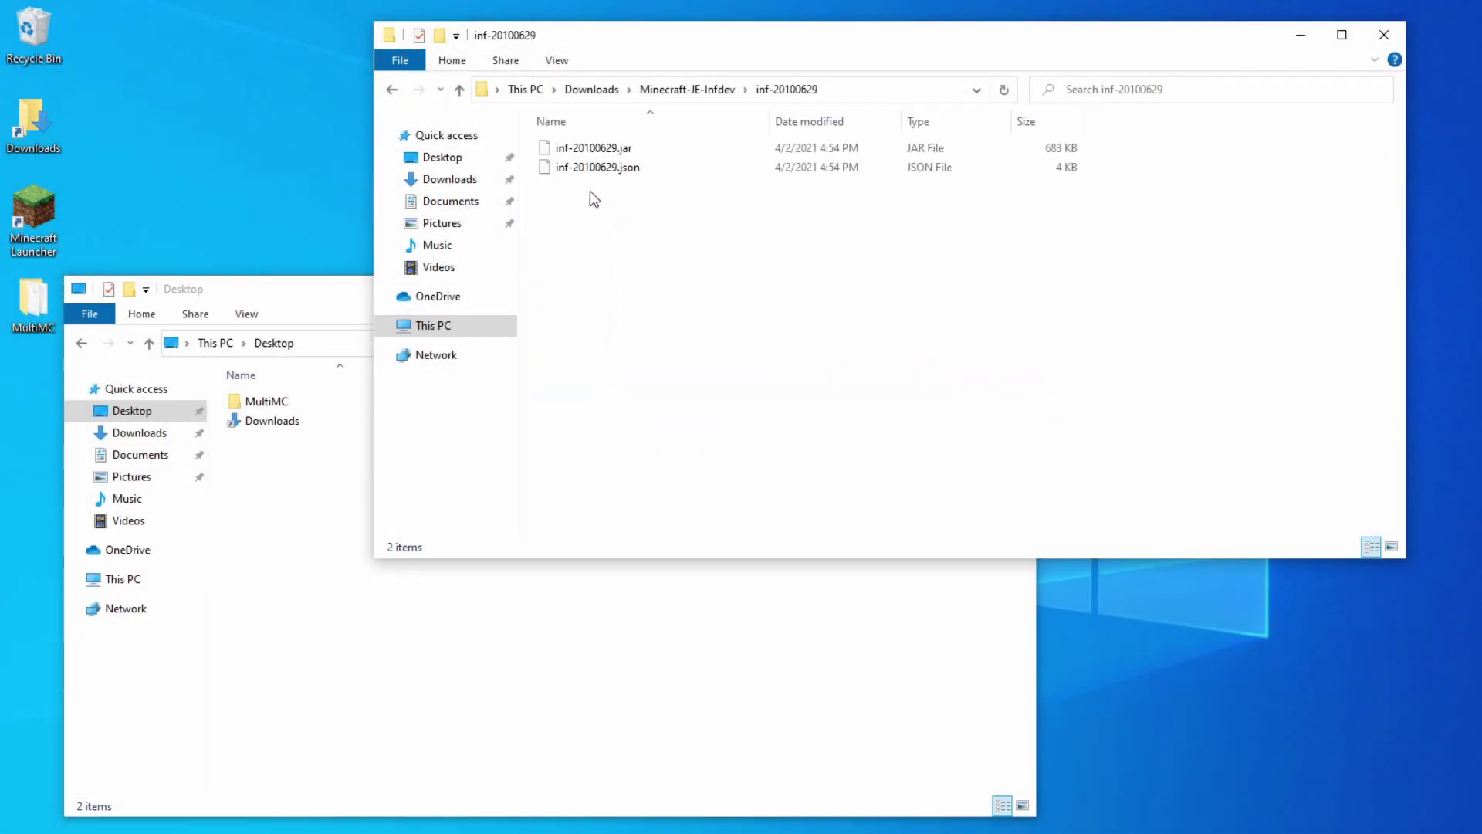
{"action": "left_click", "coordinate": [591, 169]}
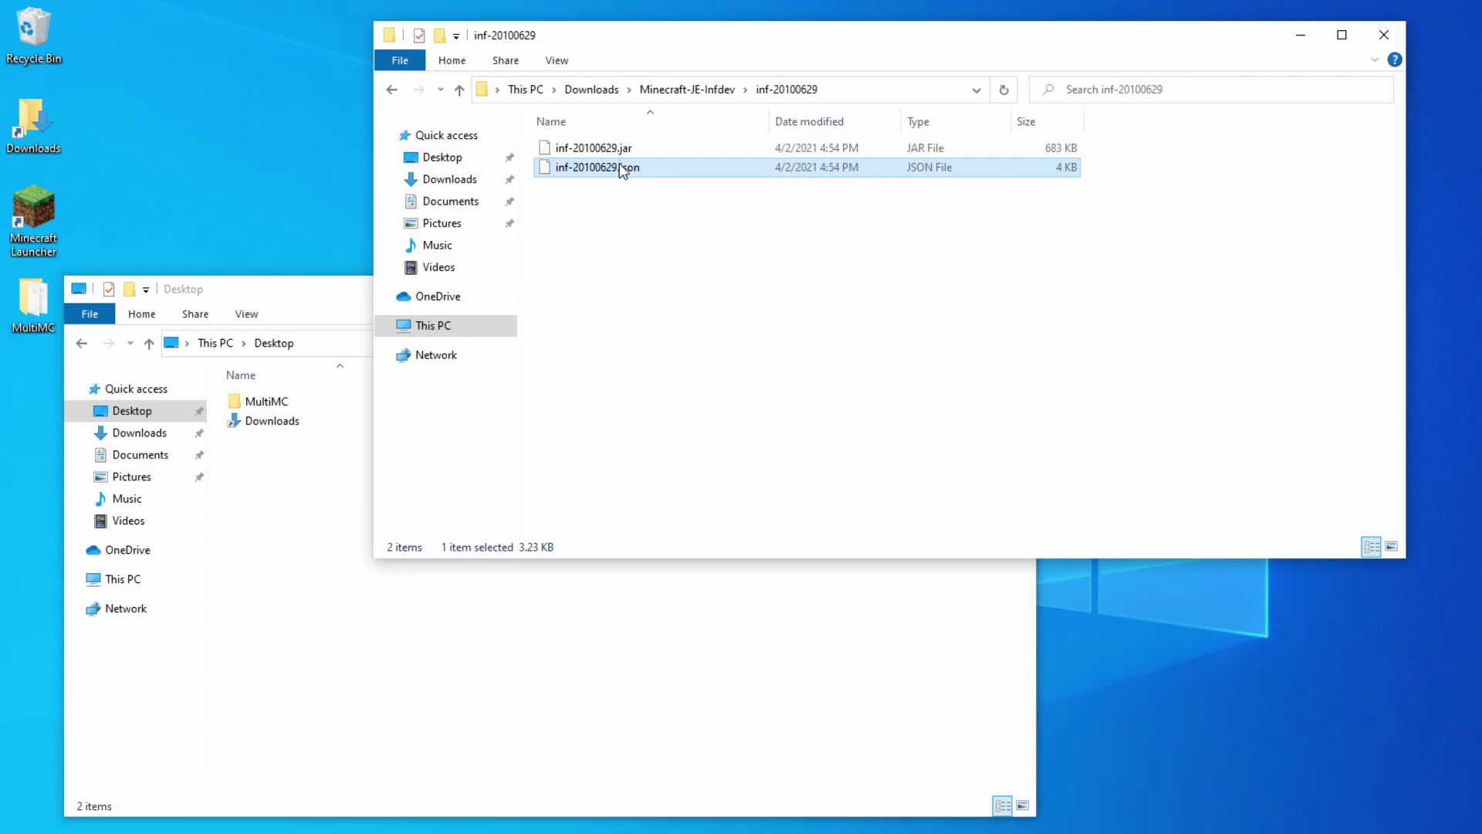
{"action": "left_click", "coordinate": [703, 91]}
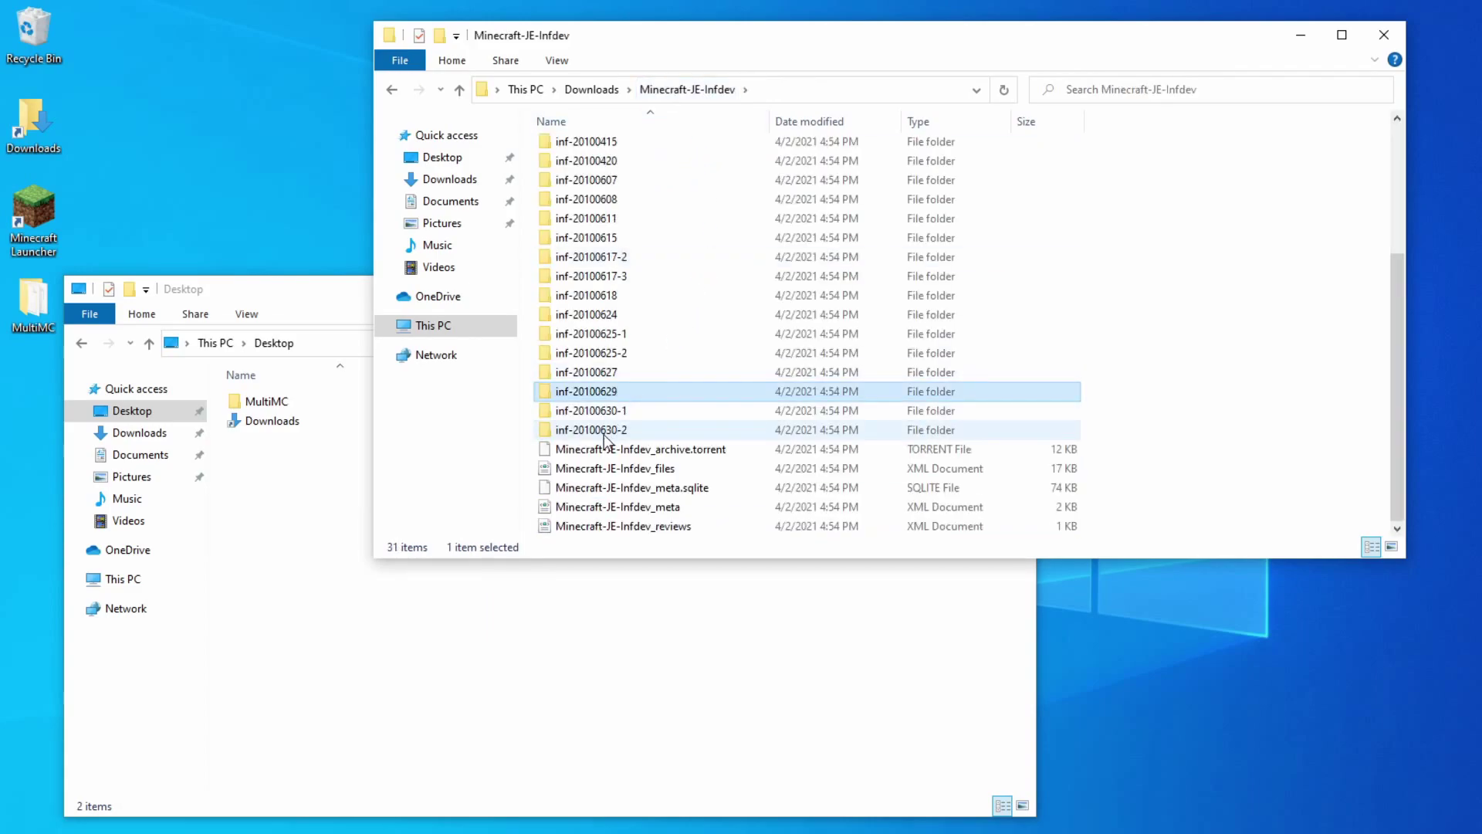
Move all version folders from inf-20100227 to inf-20100630-2 out of Minecraft-JE-Infdev into the .minecraft/versions folder under %appdata%.
{"action": "scroll", "coordinate": [595, 416], "scroll_direction": "up", "scroll_amount": 4}
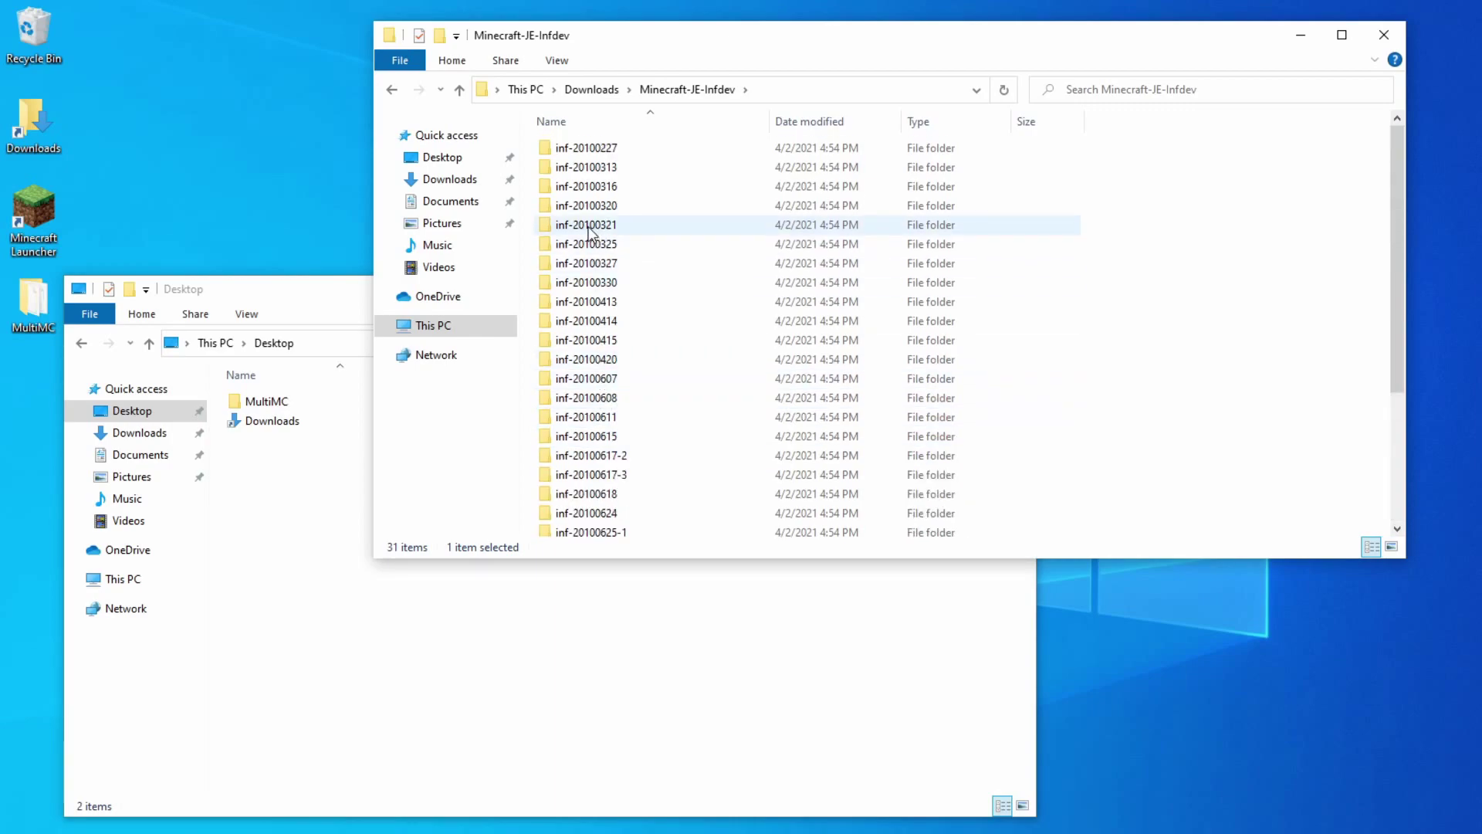
{"action": "left_click", "coordinate": [596, 148], "text": "shift"}
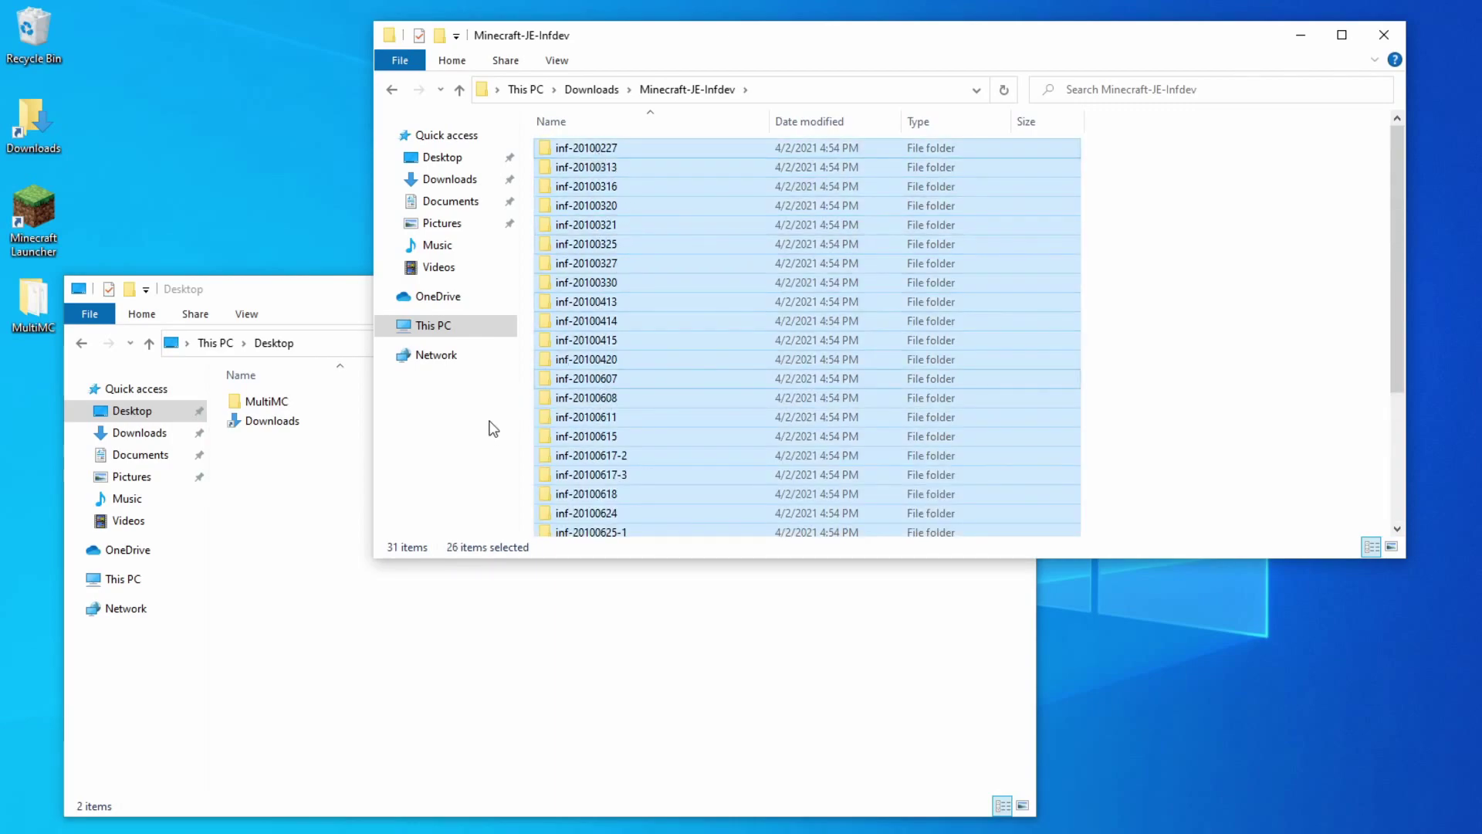
{"action": "left_click", "coordinate": [454, 627]}
{"action": "key", "text": "alt+d"}
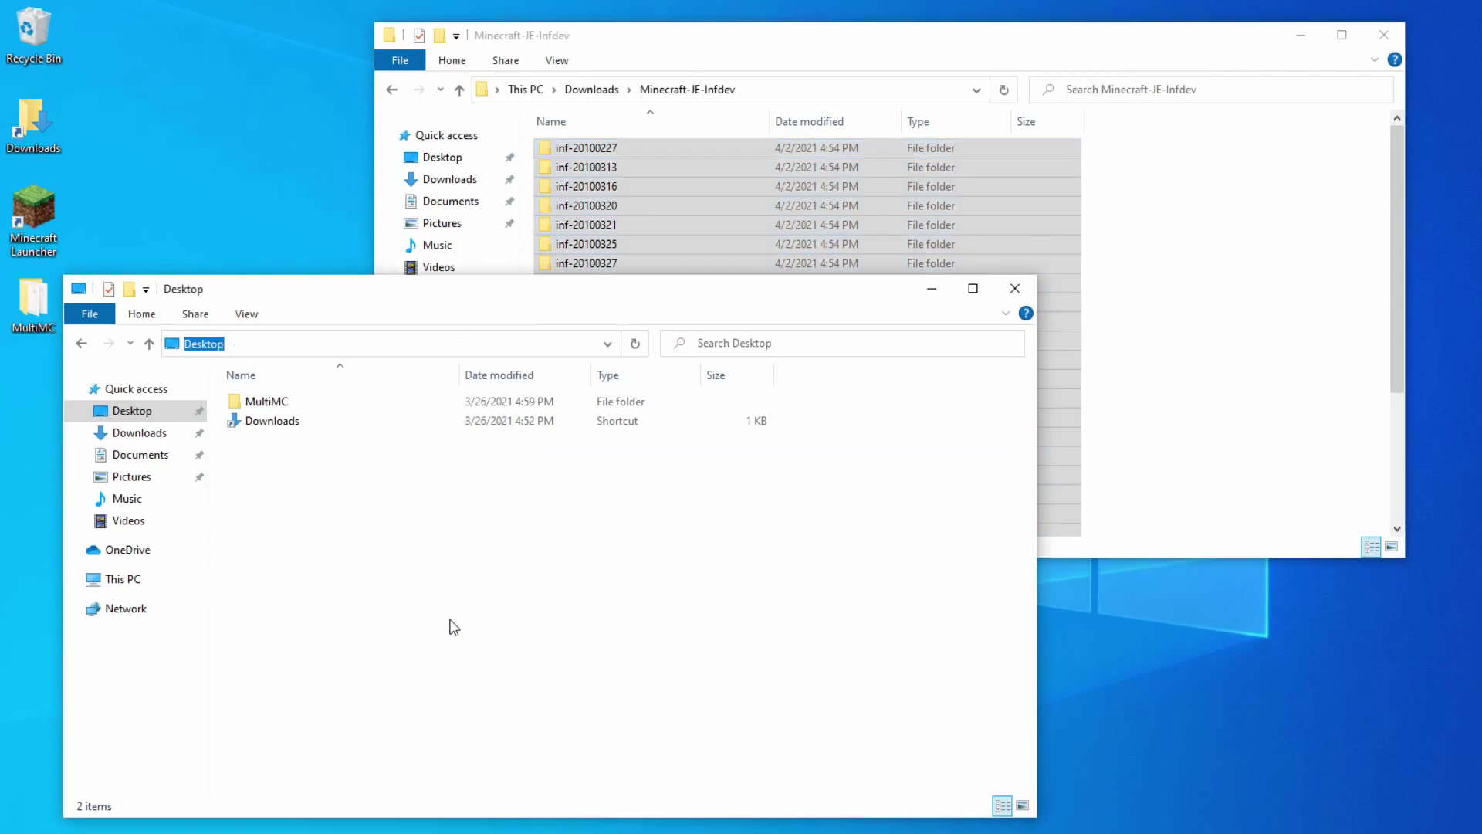
{"action": "type", "text": "%appdata%"}
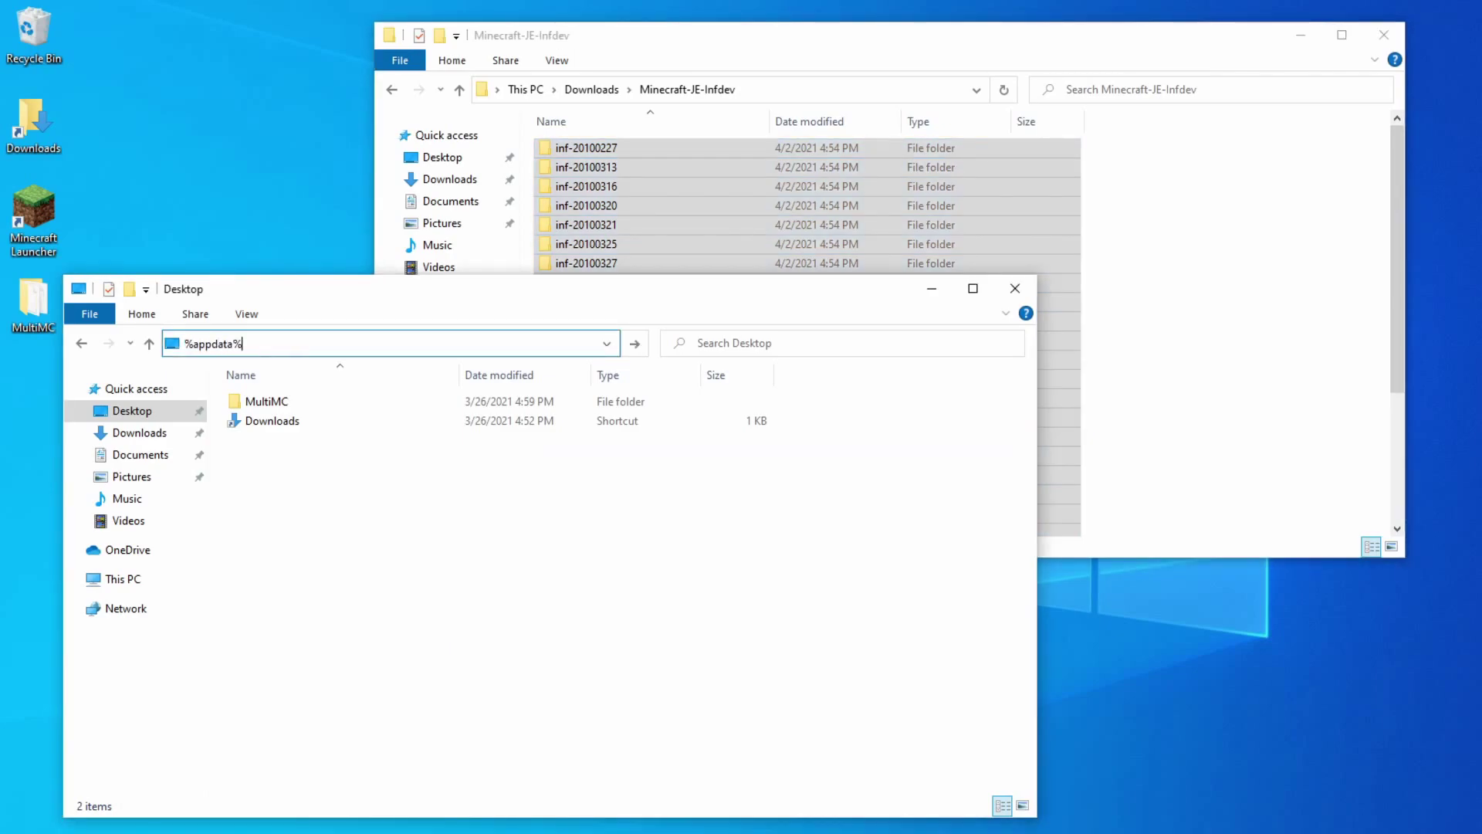
{"action": "key", "text": "Return"}
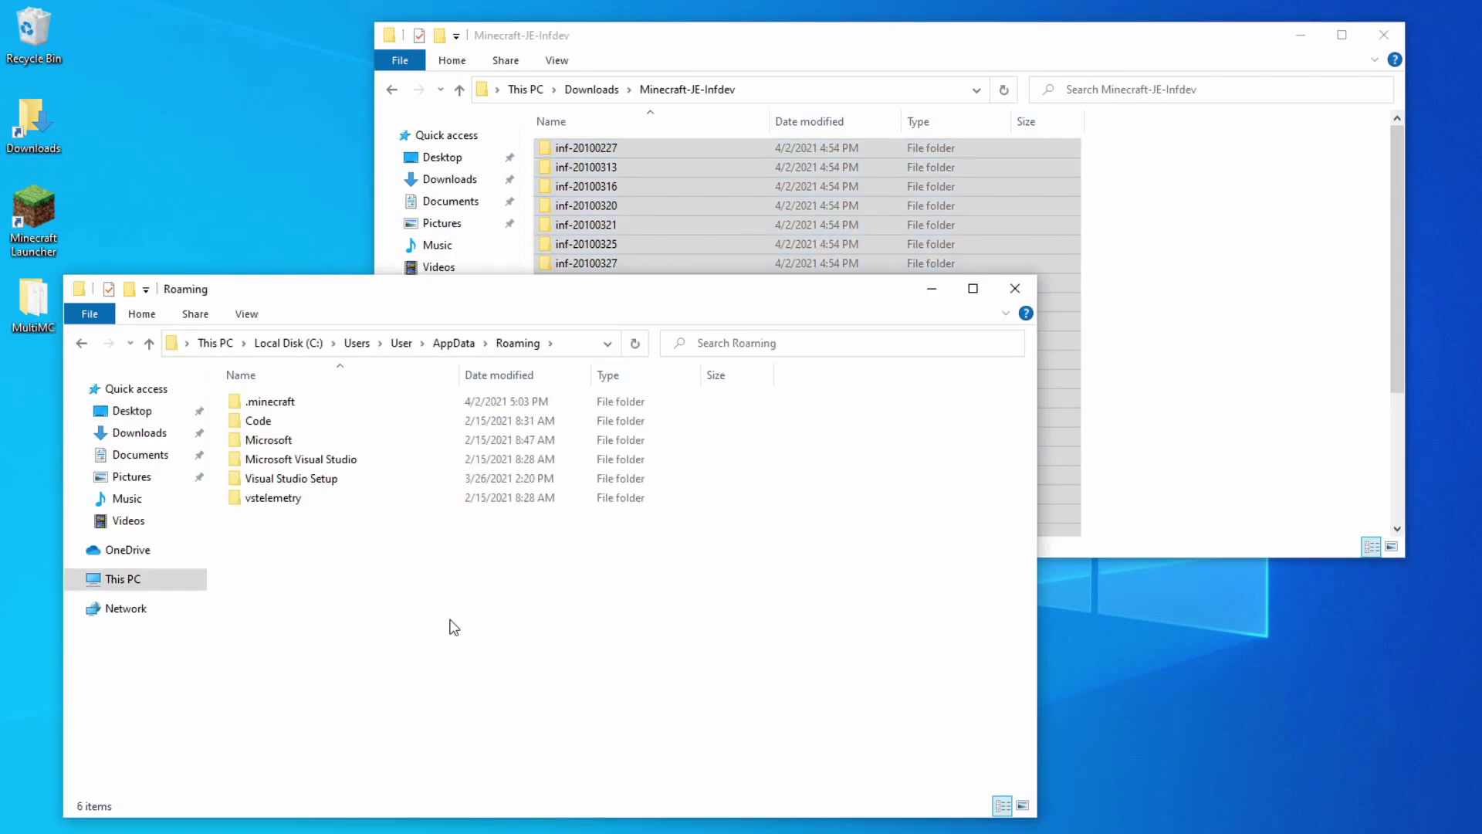
{"action": "double_click", "coordinate": [271, 401]}
{"action": "double_click", "coordinate": [254, 477]}
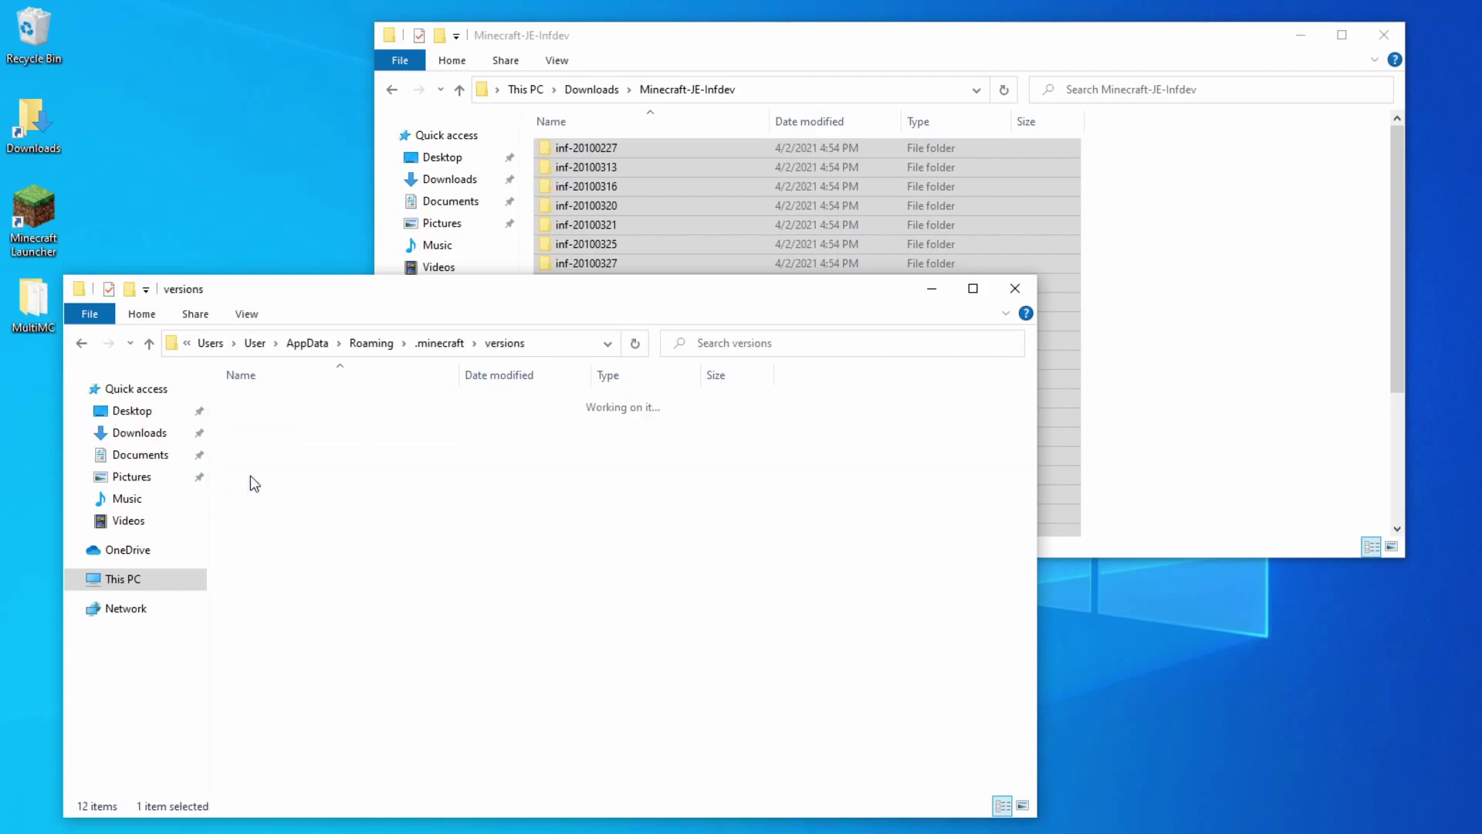
{"action": "left_click_drag", "start_coordinate": [605, 182], "coordinate": [345, 519]}
{"action": "left_click", "coordinate": [357, 528]}
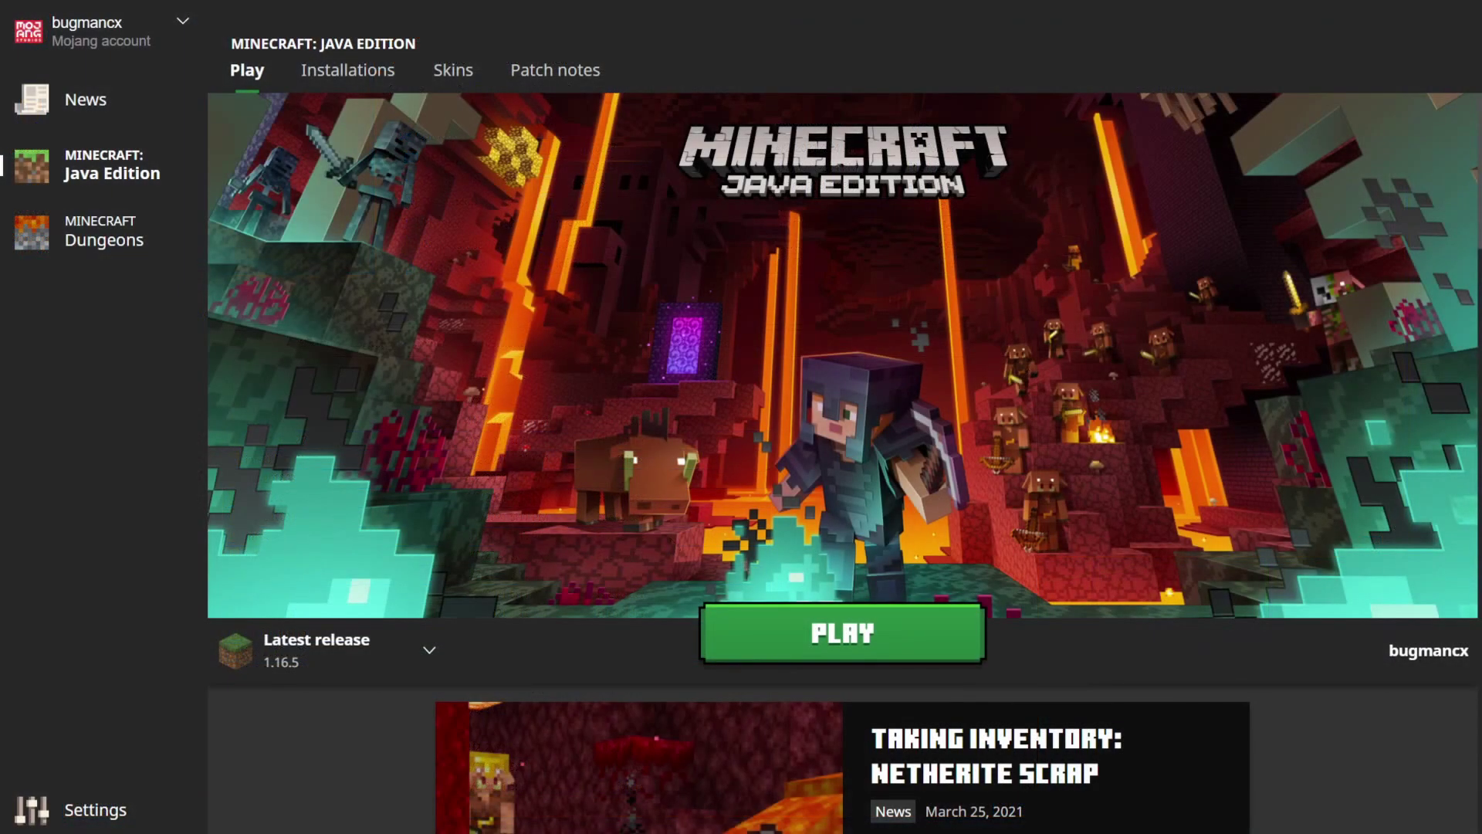
Create a new Java Edition installation named infdev that uses version old_alpha inf-20100624.
{"action": "left_click", "coordinate": [328, 71]}
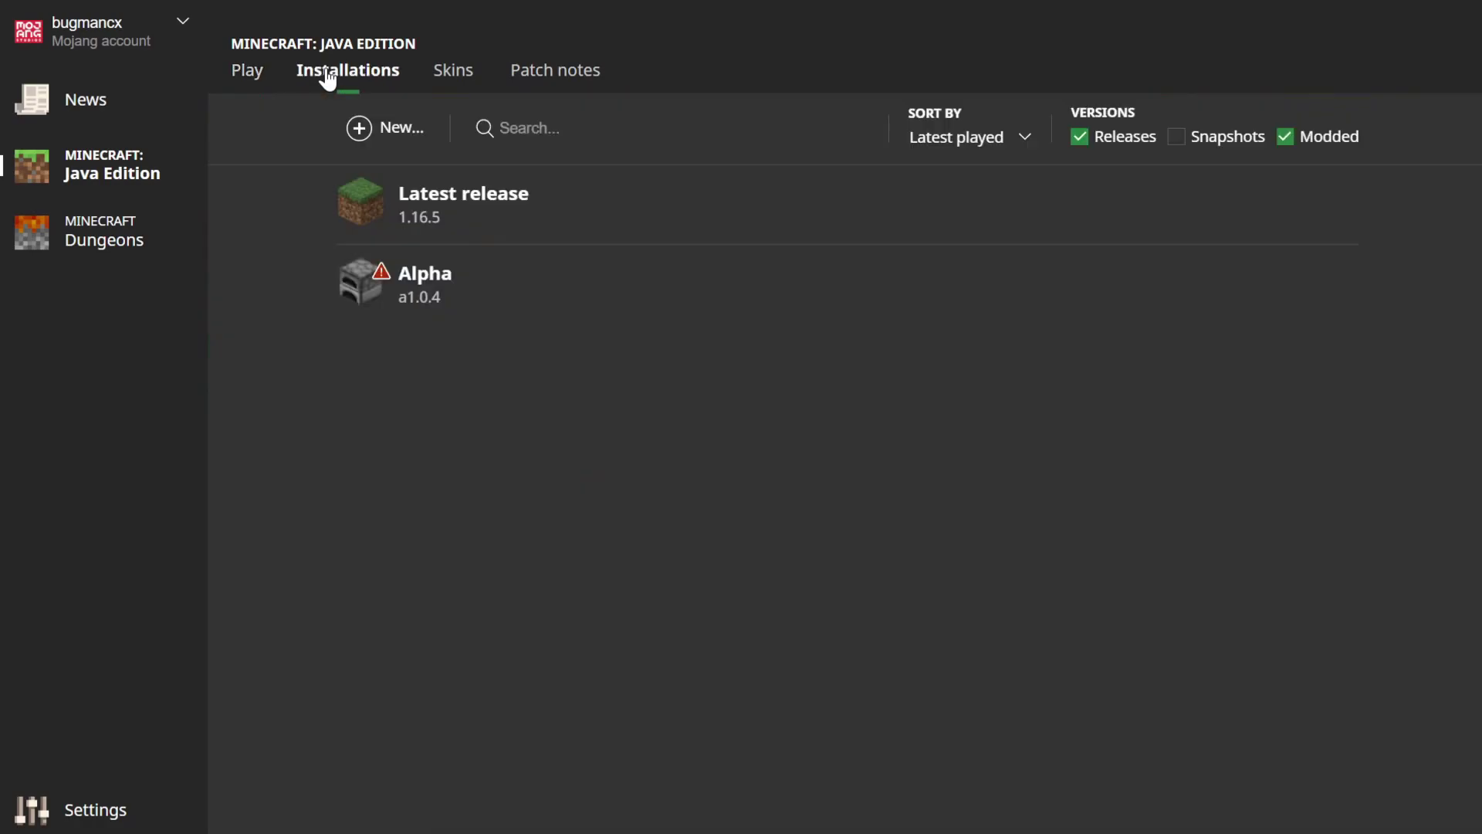
{"action": "left_click", "coordinate": [359, 130]}
{"action": "left_click", "coordinate": [961, 316]}
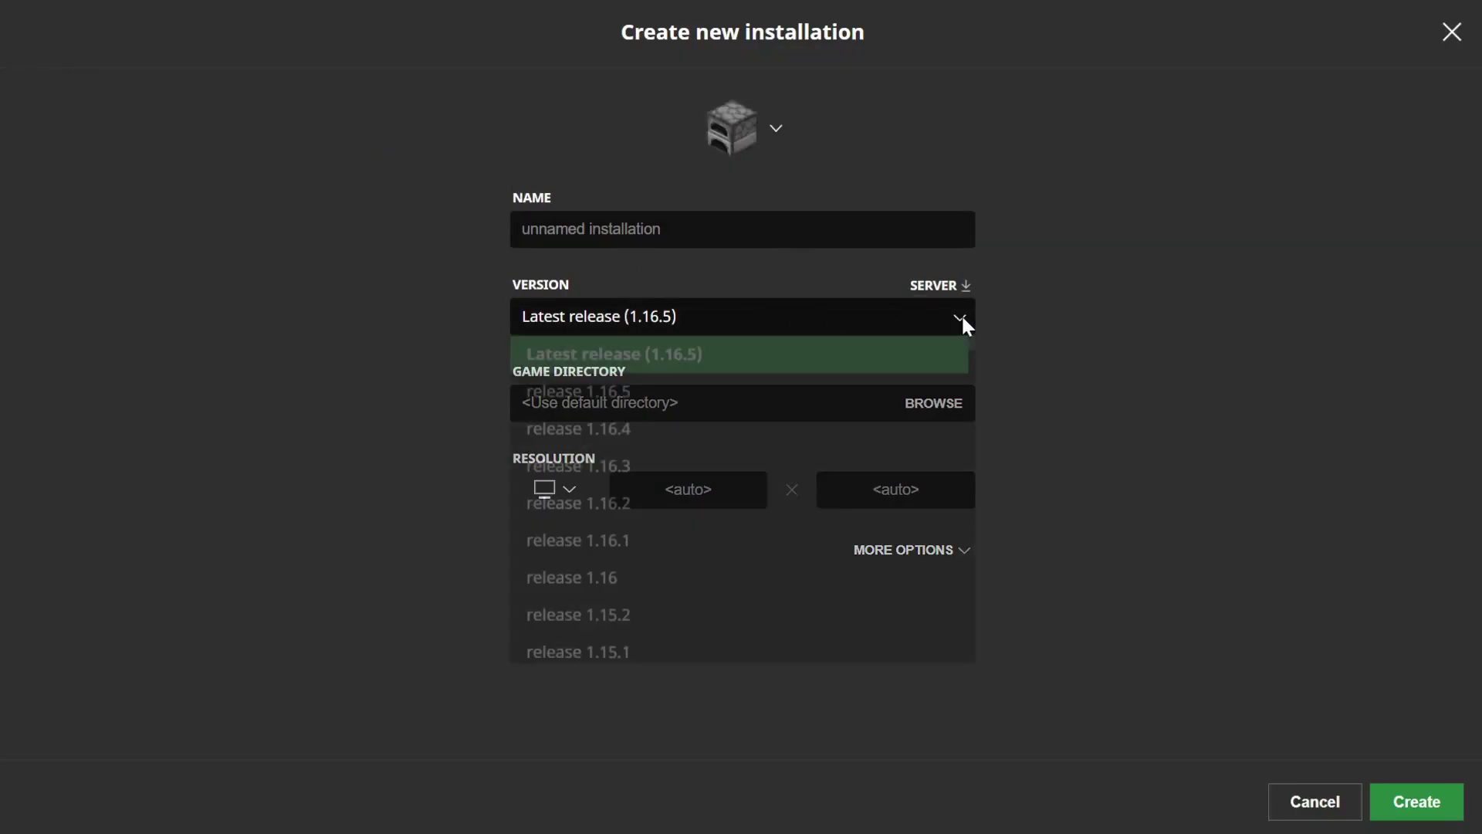
{"action": "left_click_drag", "start_coordinate": [971, 348], "coordinate": [967, 606]}
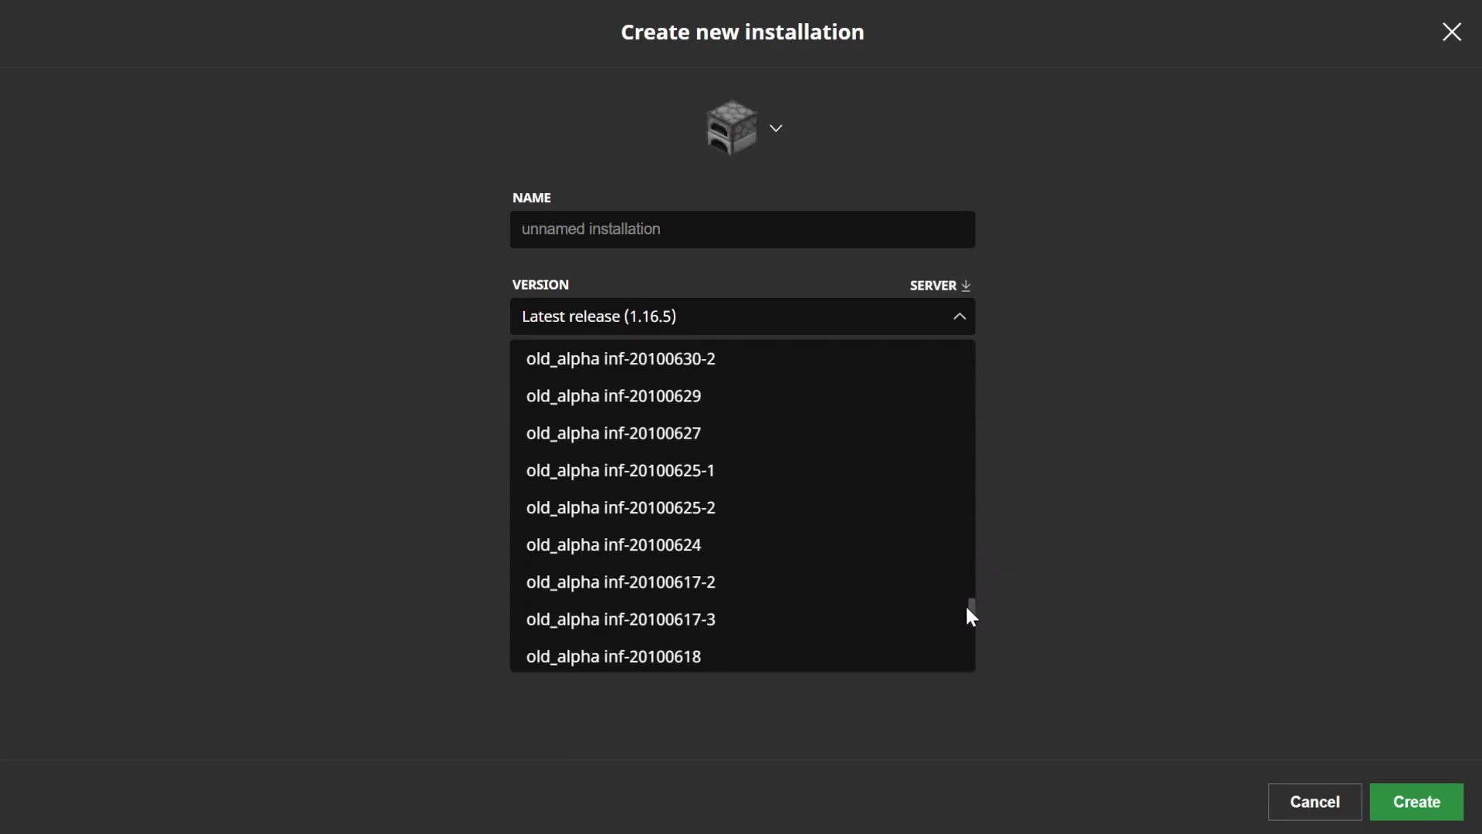
{"action": "left_click", "coordinate": [687, 545]}
{"action": "left_click", "coordinate": [586, 228]}
{"action": "type", "text": "infdev"}
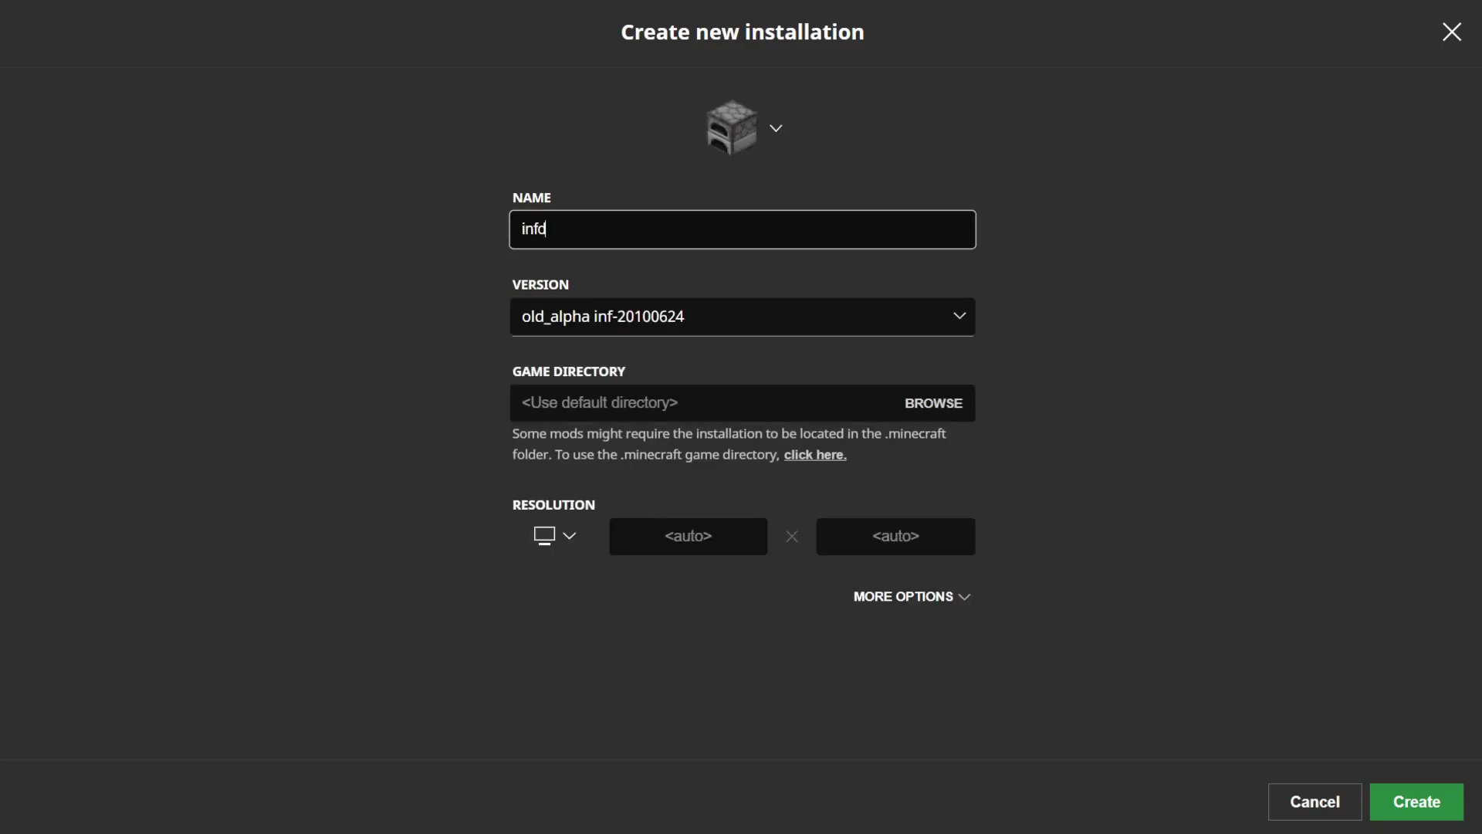
{"action": "left_click", "coordinate": [1413, 806]}
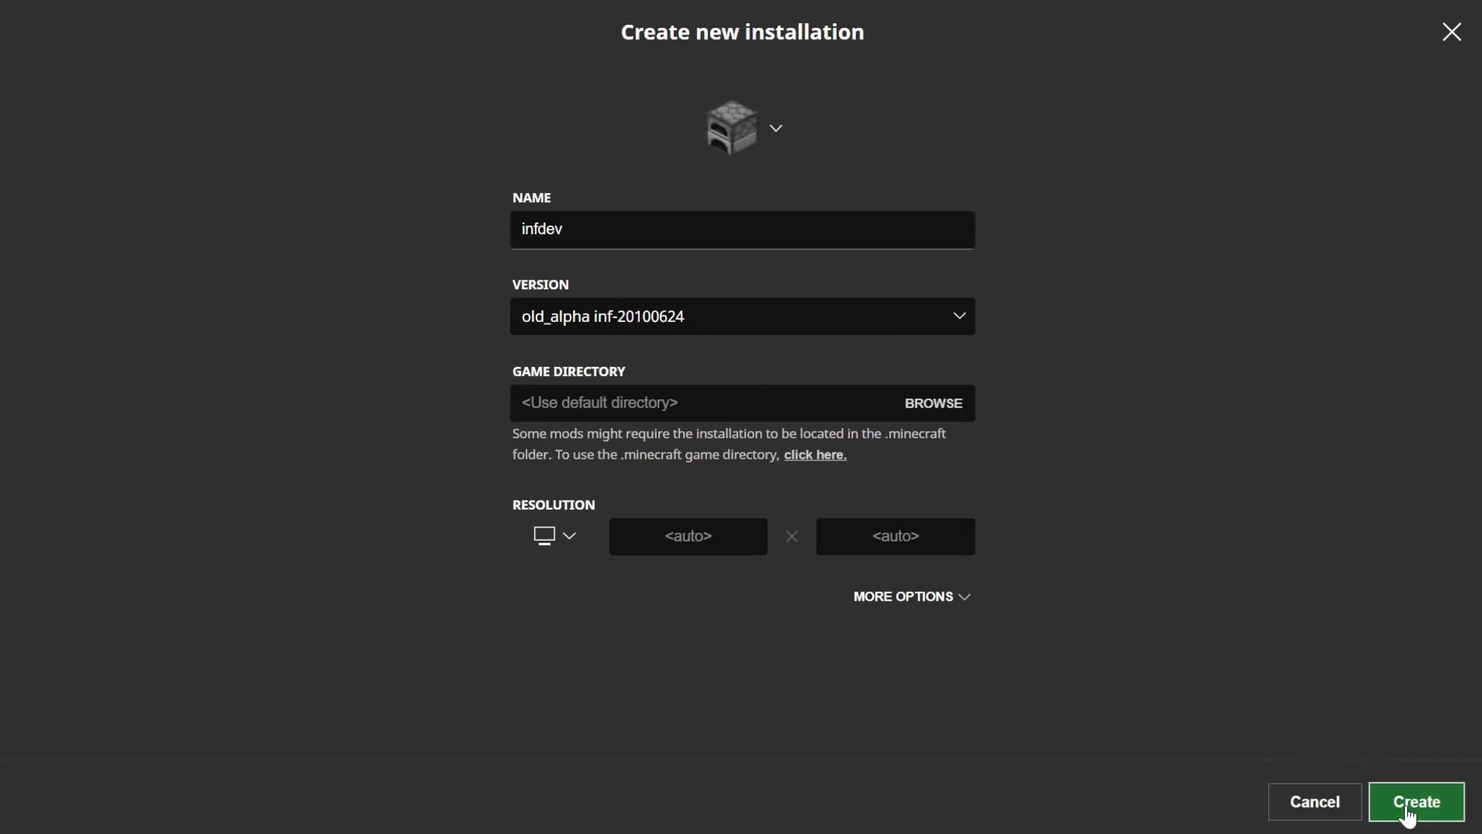
Append the copied betacraft.pl proxy arguments ending in -Djava.util.Arrays.useLegacyMergeSort=true to the infdev installation's JVM arguments and save it.
{"action": "mouse_move", "coordinate": [490, 374]}
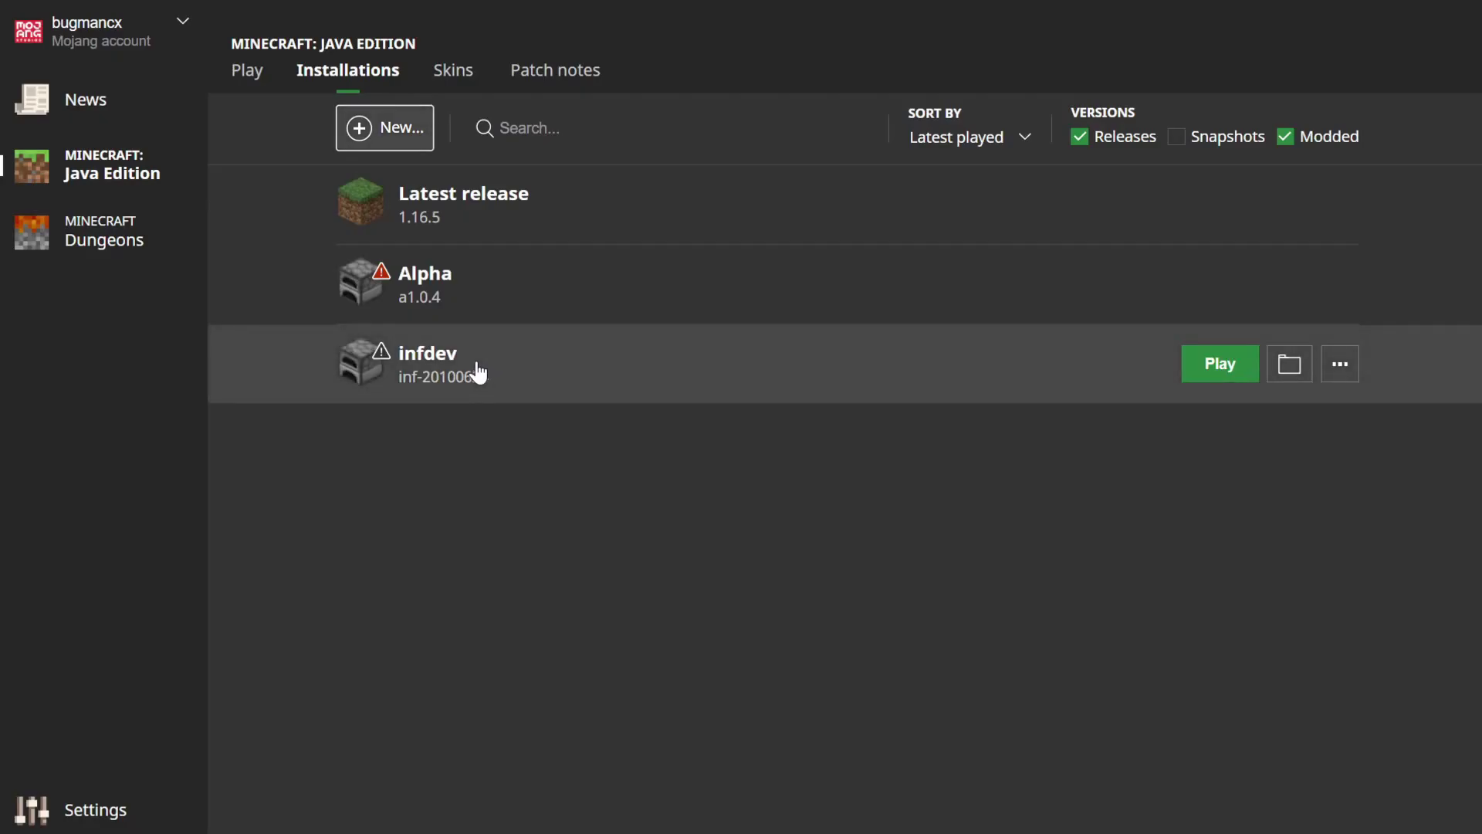
{"action": "left_click", "coordinate": [1338, 367]}
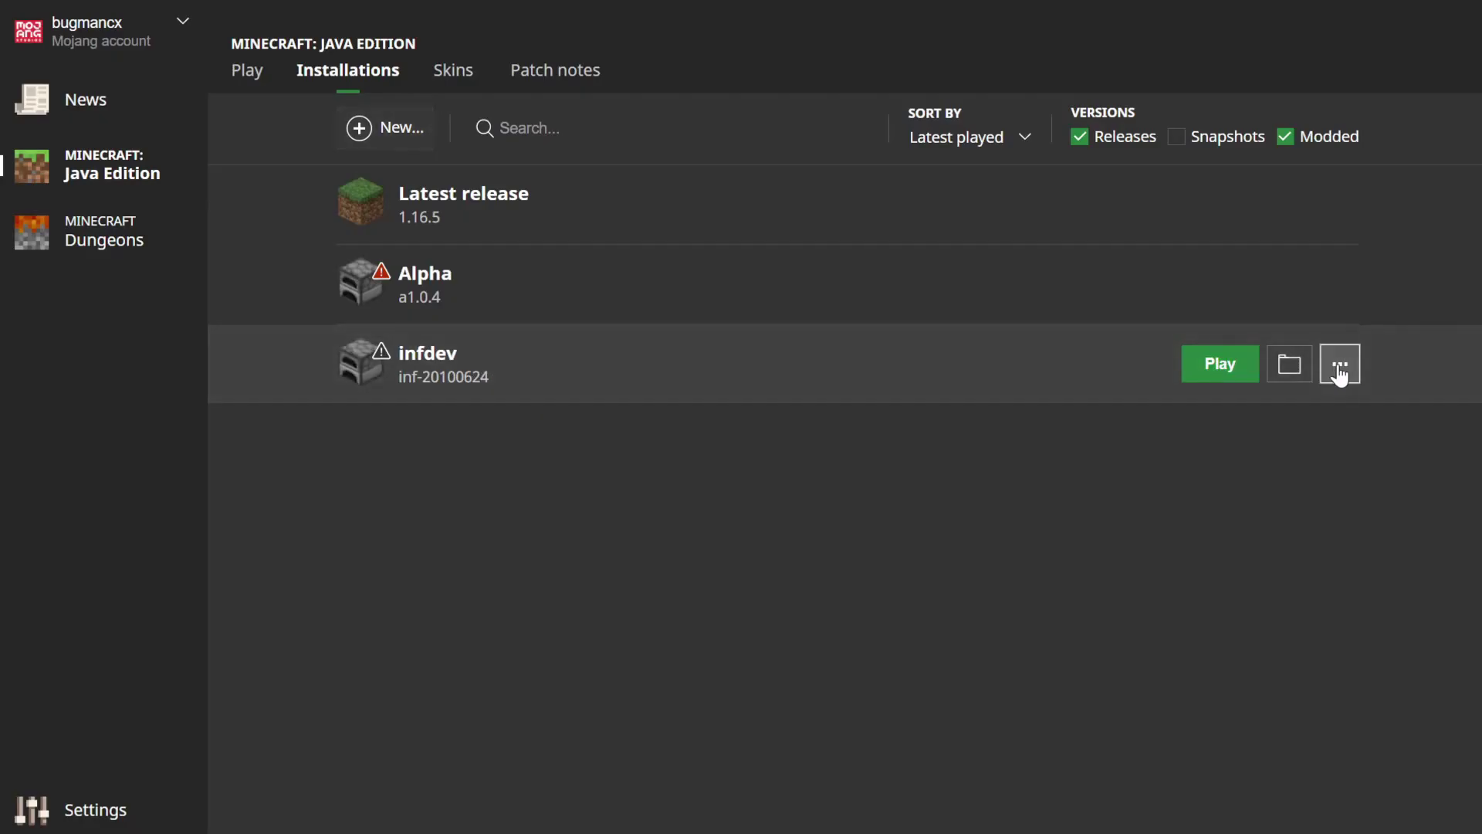
{"action": "left_click", "coordinate": [1306, 420]}
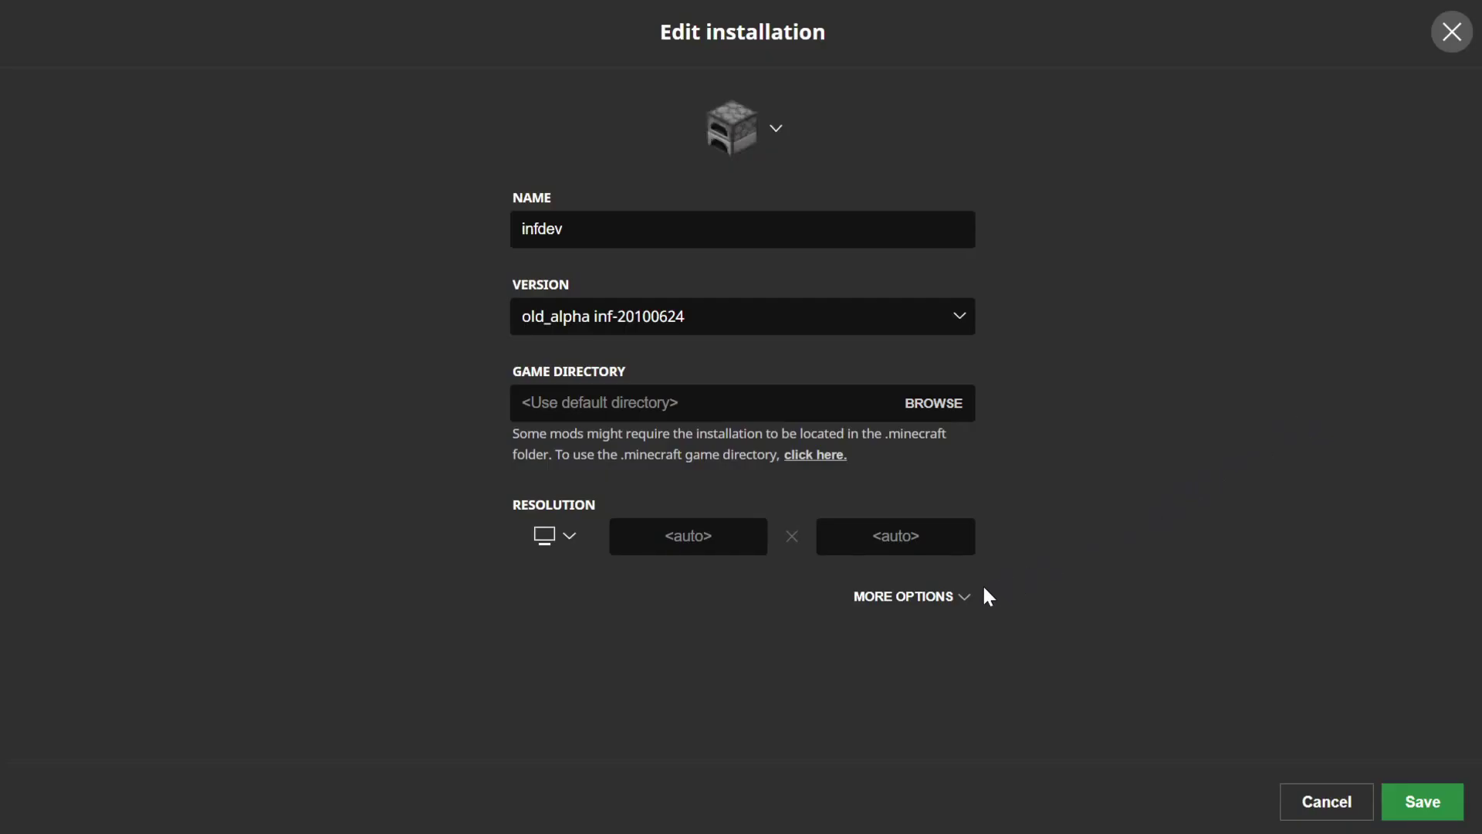
{"action": "left_click", "coordinate": [962, 599]}
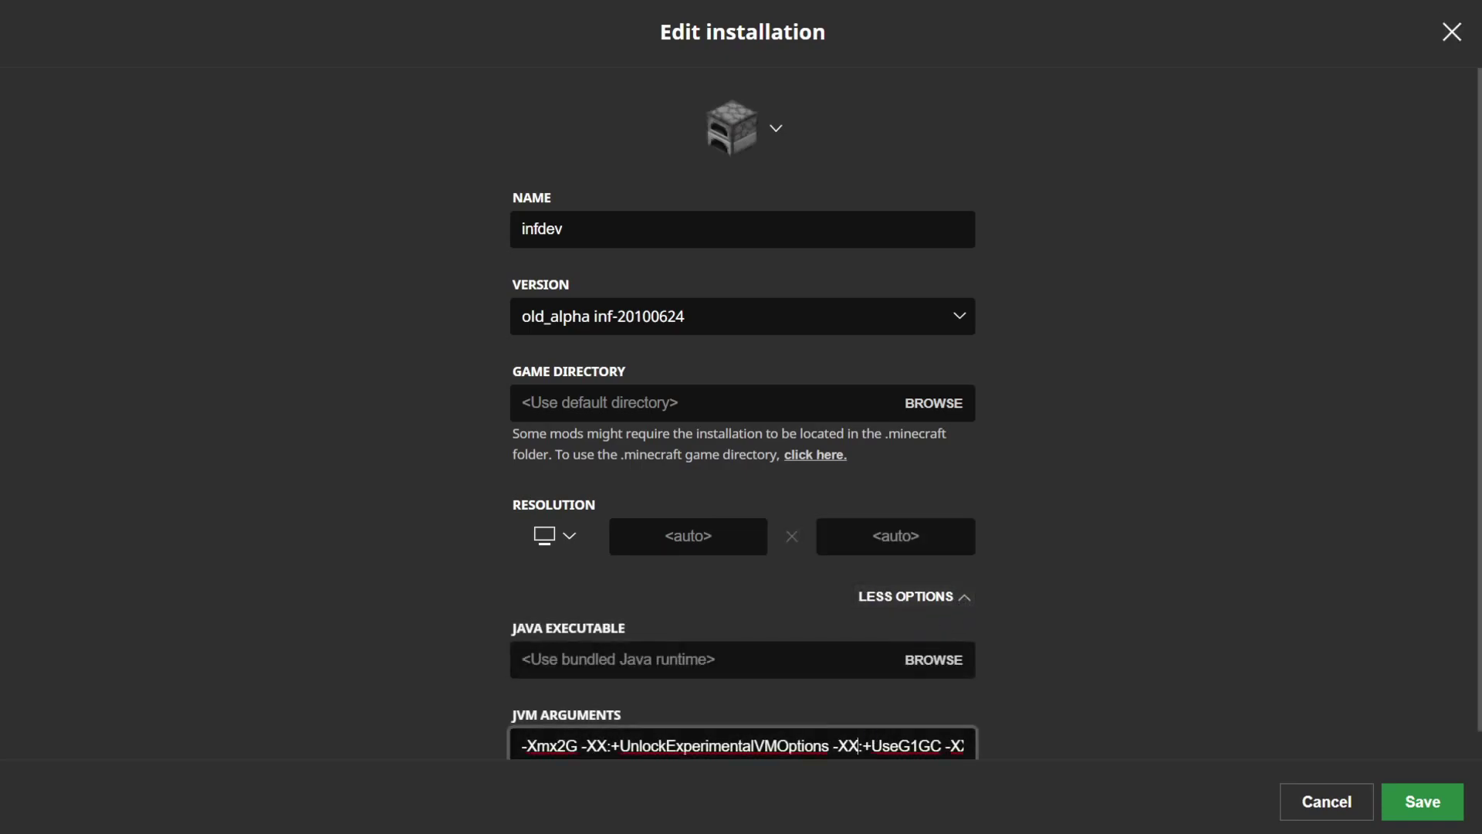
{"action": "key", "text": "End"}
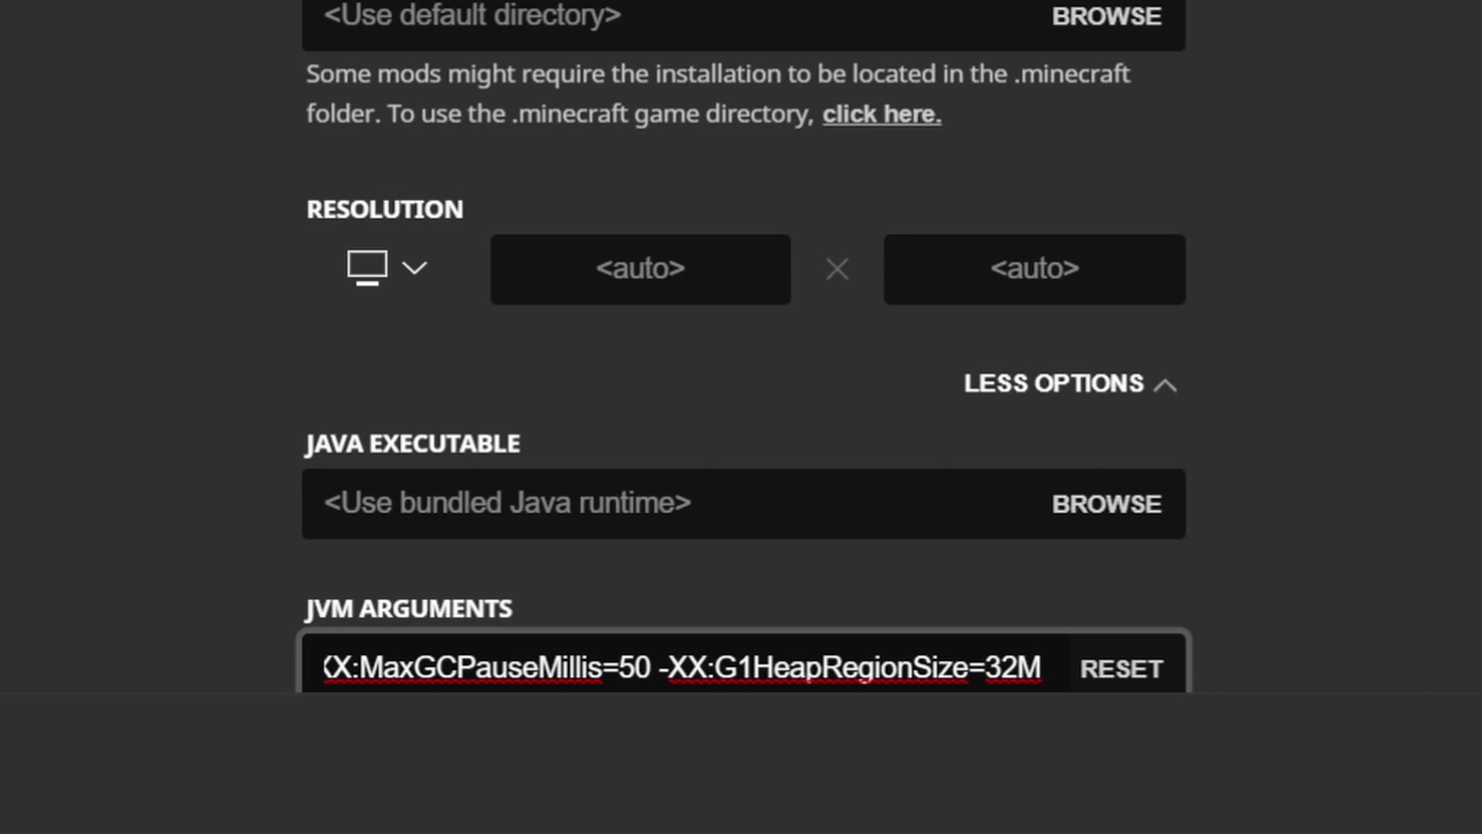
{"action": "key", "text": "ctrl+v"}
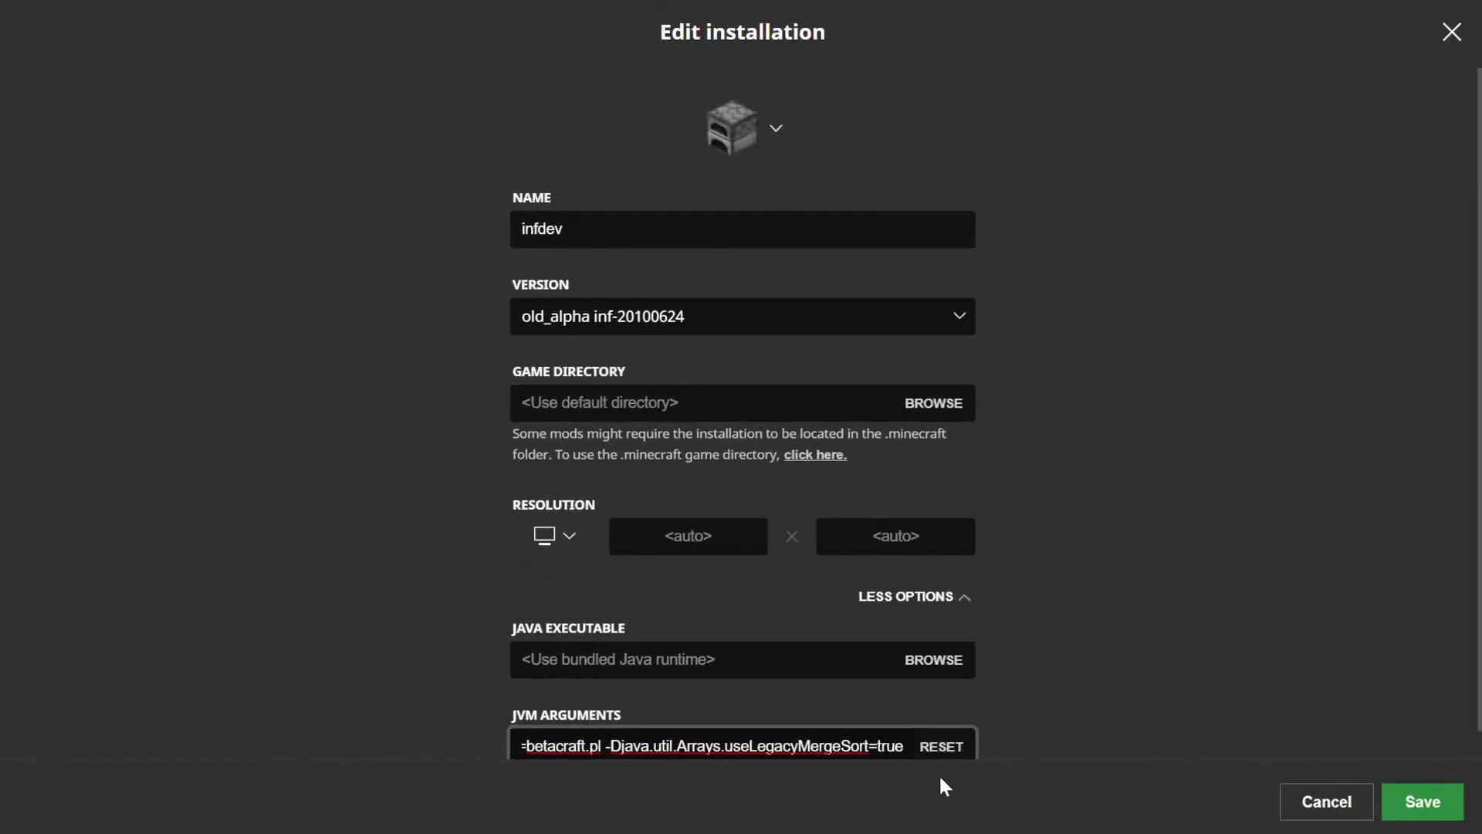
{"action": "left_click", "coordinate": [1415, 808]}
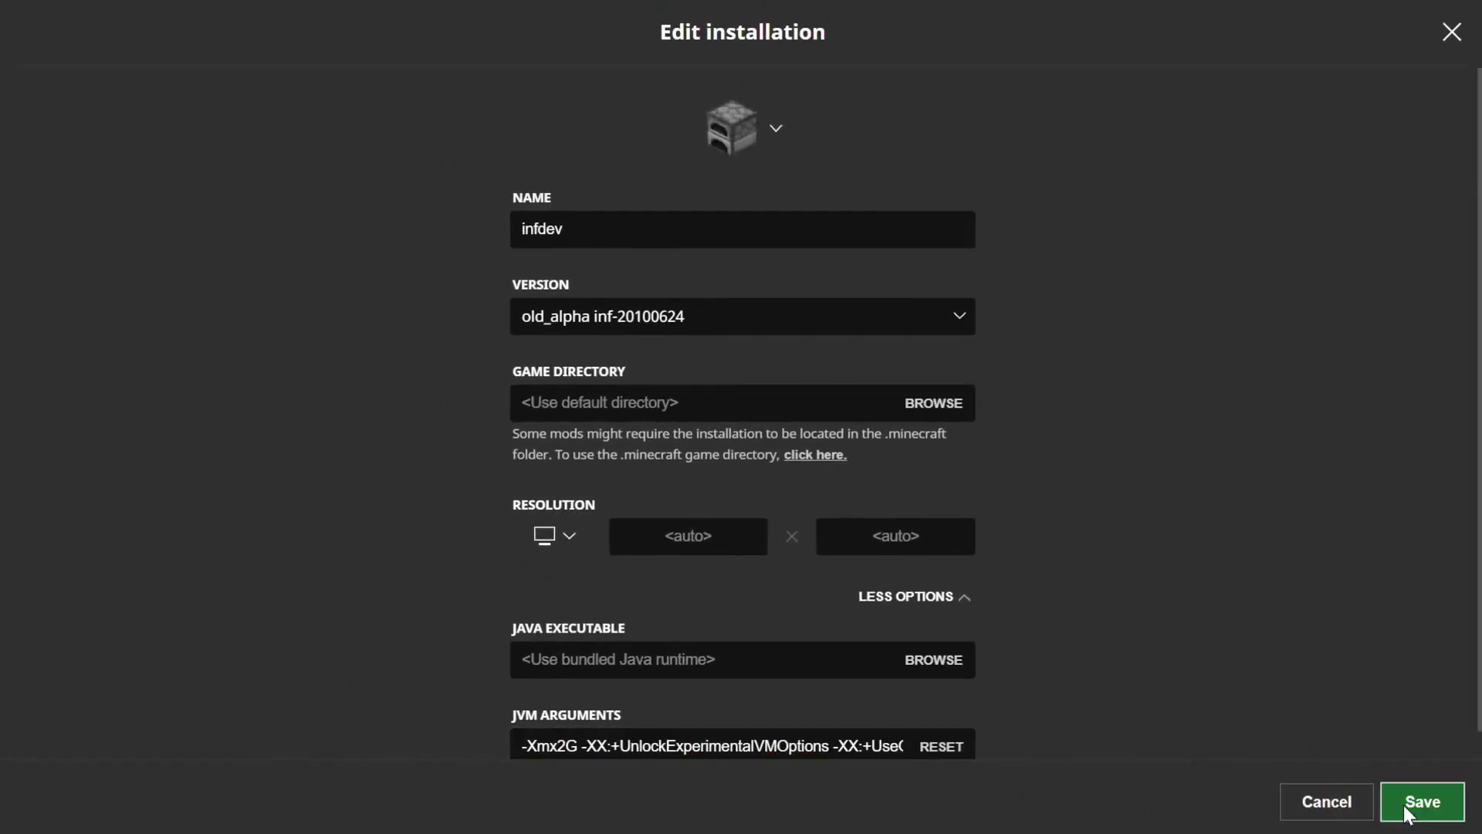